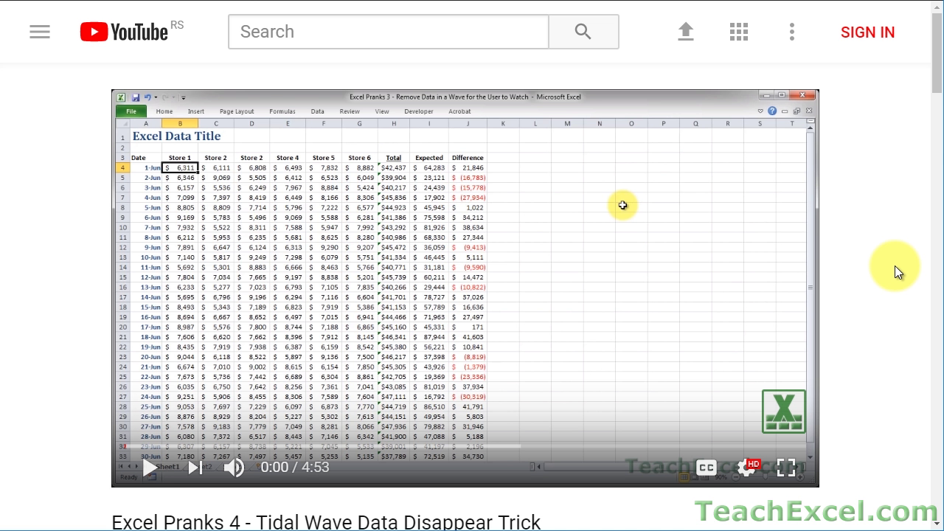
Like the "Excel Pranks 4 - Tidal Wave Data Disappear Trick" video and subscribe to the TeachExcel channel
{"action": "scroll", "coordinate": [895, 266], "scroll_direction": "down", "scroll_amount": 5}
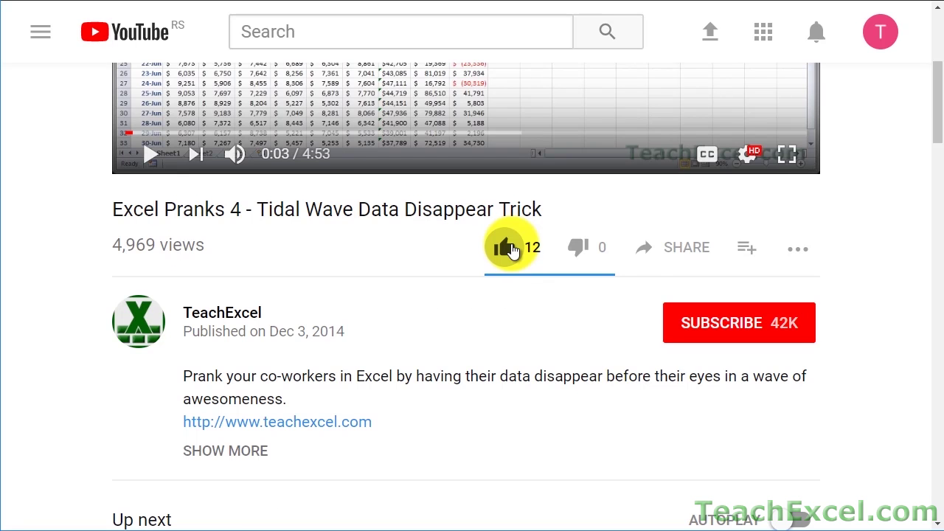
{"action": "left_click", "coordinate": [513, 251]}
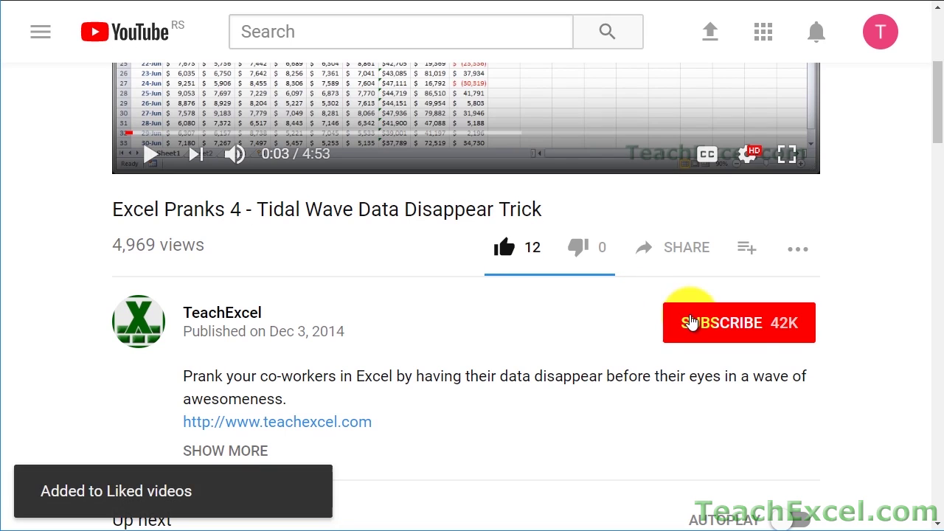
{"action": "left_click", "coordinate": [692, 319]}
{"action": "left_click", "coordinate": [799, 325]}
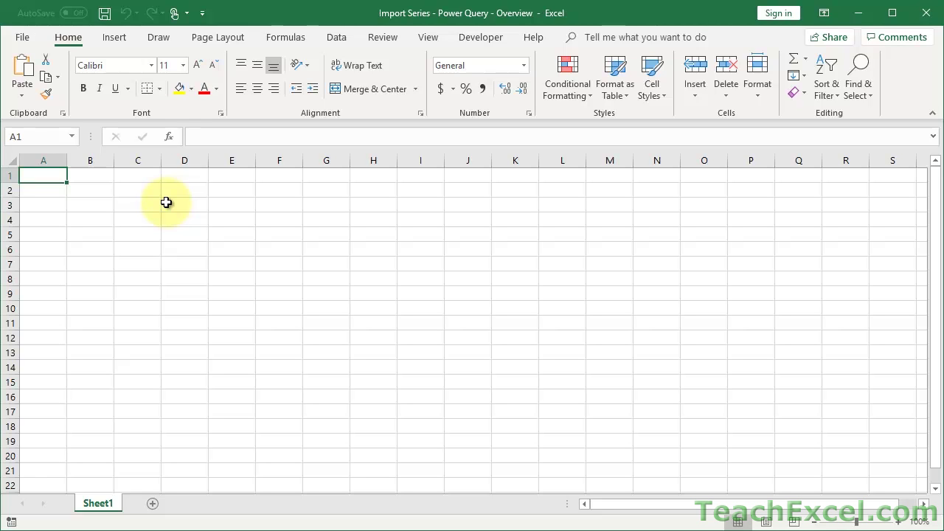
Switch to Excel, select cell D4 of the empty sheet and launch the Power Query Editor without a query
{"action": "left_click", "coordinate": [338, 38]}
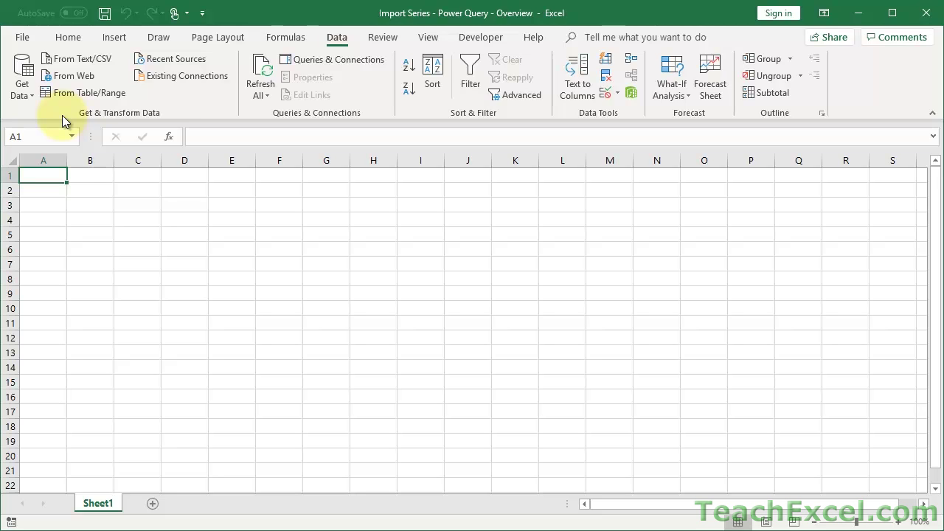
{"action": "left_click", "coordinate": [181, 220]}
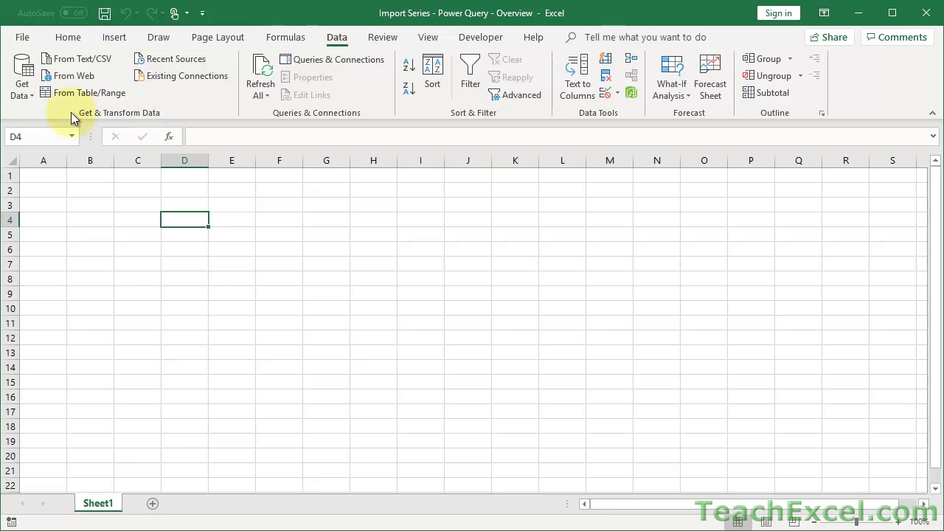
{"action": "left_click", "coordinate": [23, 86]}
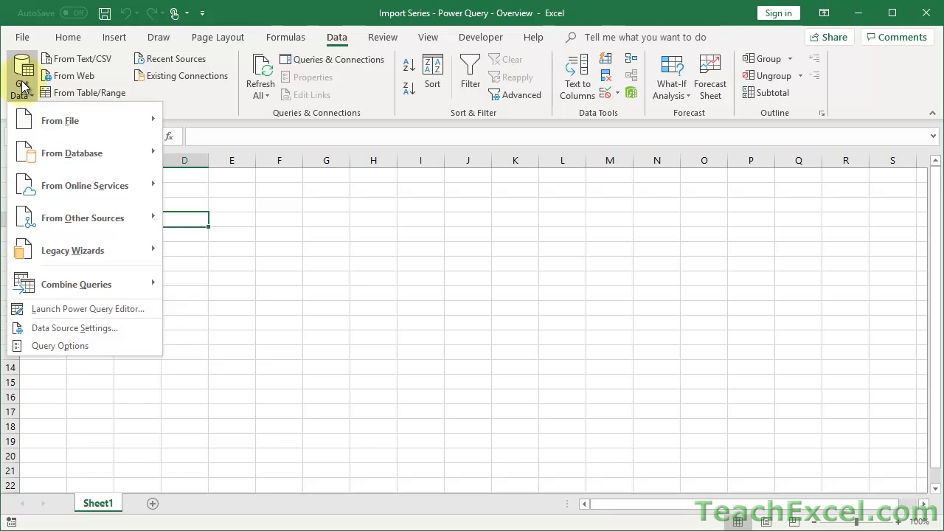
{"action": "left_click", "coordinate": [81, 310]}
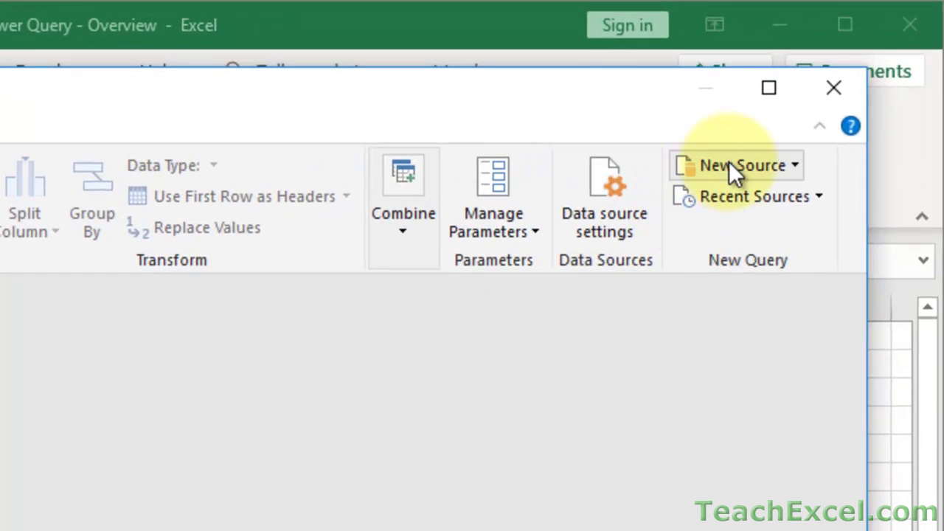
Examine the file, database and other source types offered for a new query, and close the Power Query Editor
{"action": "left_click", "coordinate": [729, 162]}
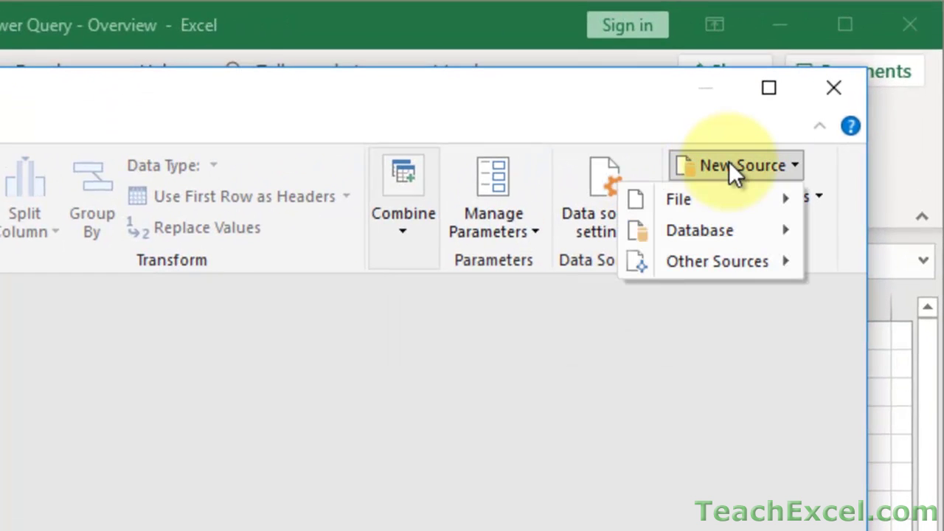
{"action": "mouse_move", "coordinate": [729, 229]}
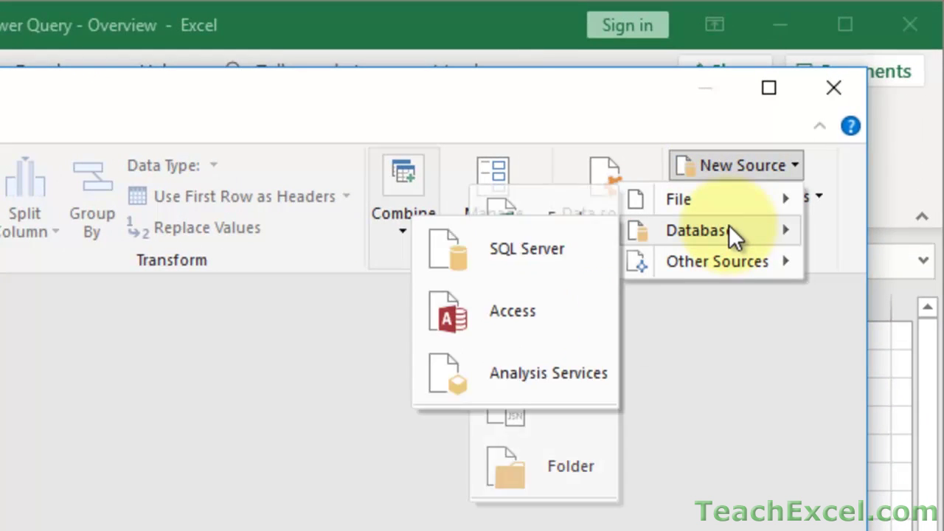
{"action": "mouse_move", "coordinate": [728, 250]}
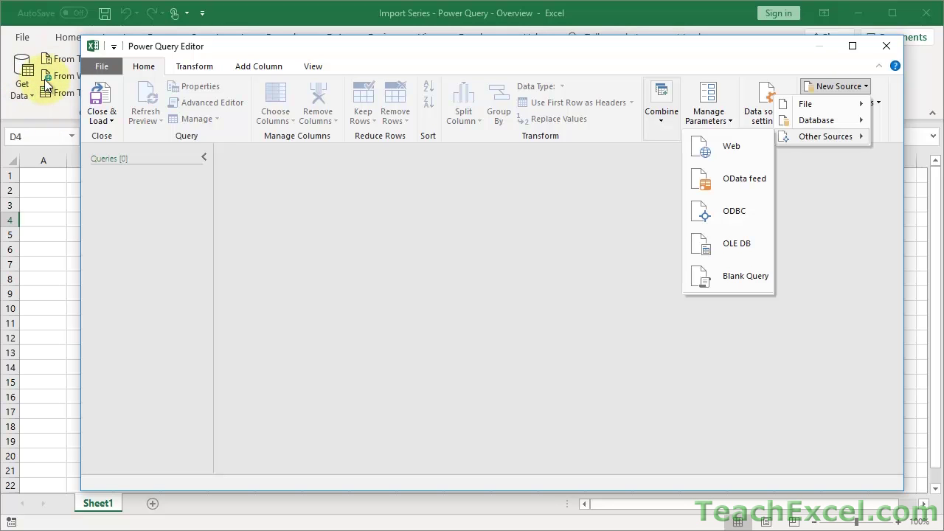
{"action": "left_click", "coordinate": [474, 52]}
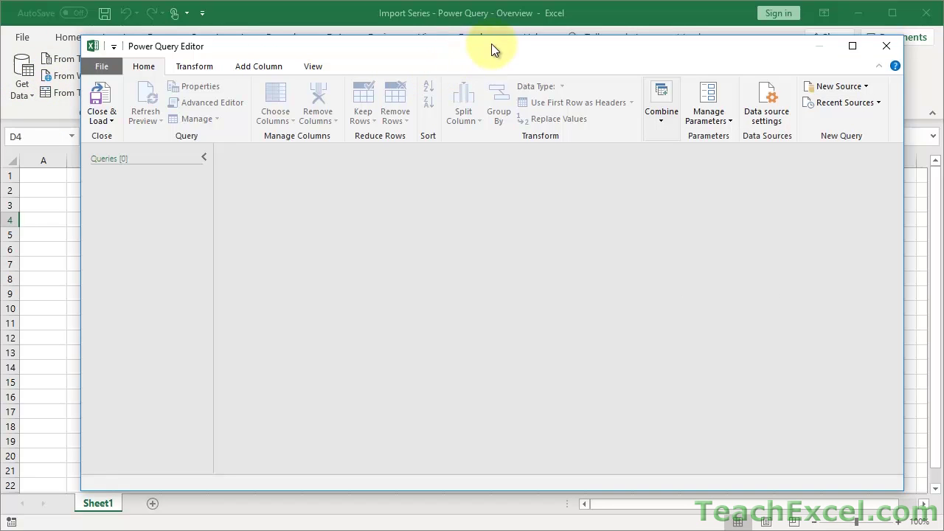
{"action": "mouse_move", "coordinate": [498, 43]}
{"action": "left_mouse_down"}
{"action": "mouse_move", "coordinate": [504, 56]}
{"action": "mouse_move", "coordinate": [482, 45]}
{"action": "left_mouse_up"}
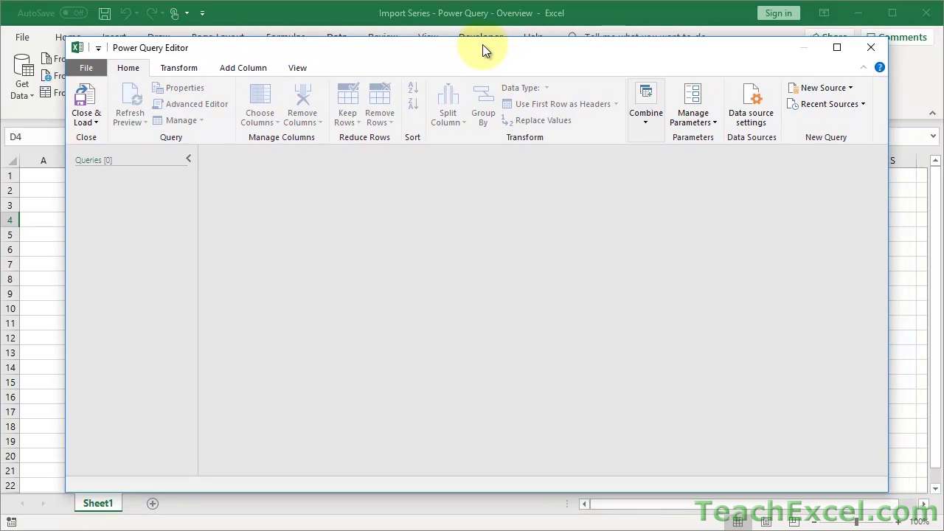
{"action": "left_click", "coordinate": [825, 88]}
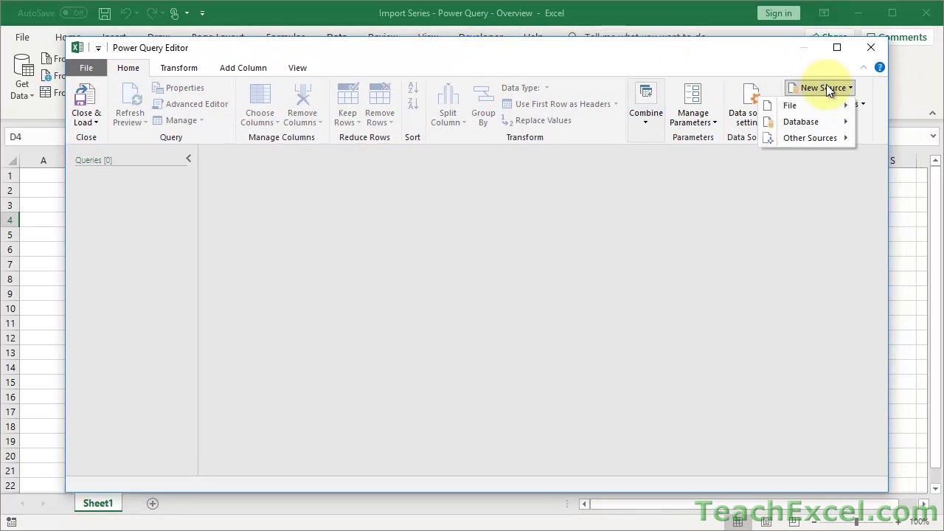
{"action": "left_click", "coordinate": [872, 48]}
{"action": "left_click", "coordinate": [872, 48]}
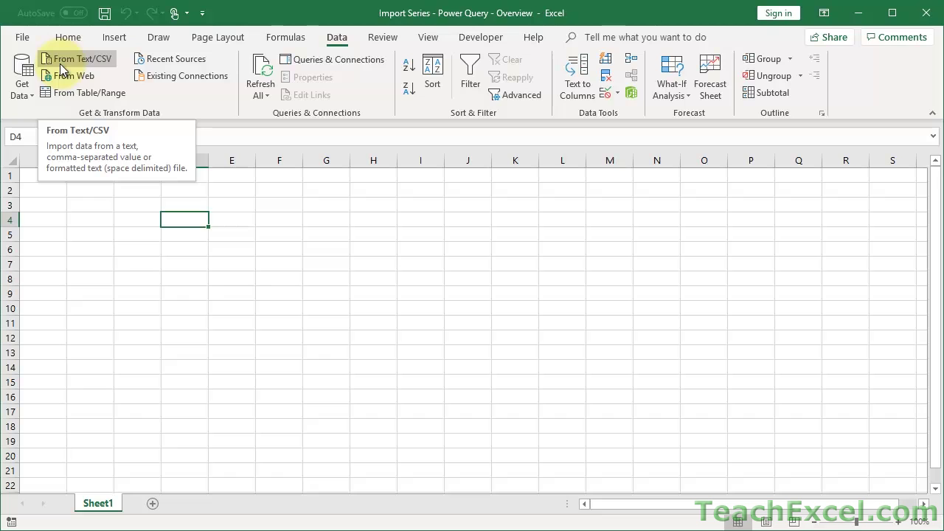
Import the text file countryInfo from the sample folder and open it for editing in the Power Query Editor
{"action": "left_click", "coordinate": [24, 87]}
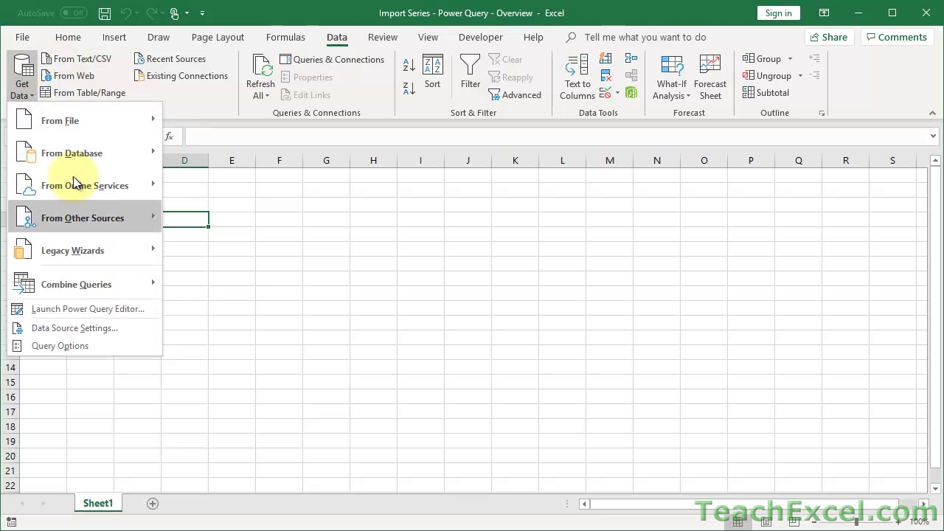
{"action": "mouse_move", "coordinate": [103, 223]}
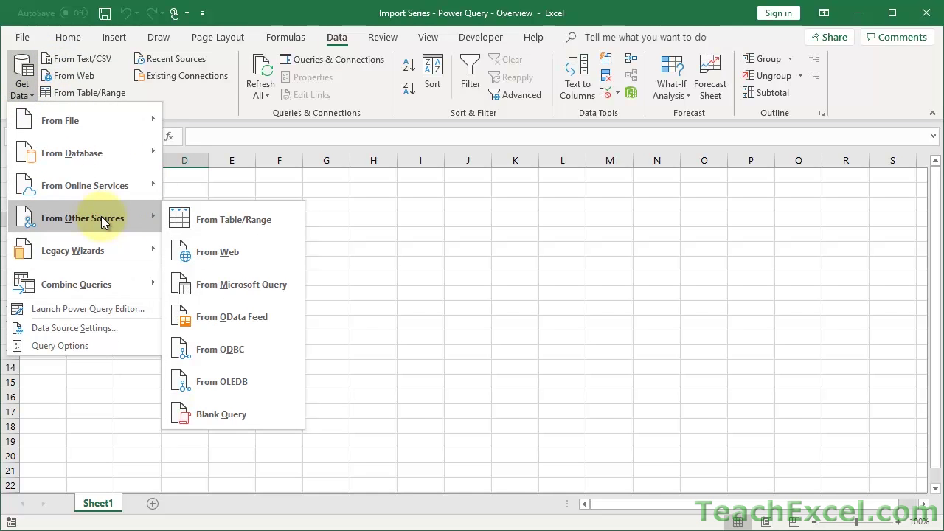
{"action": "mouse_move", "coordinate": [96, 123]}
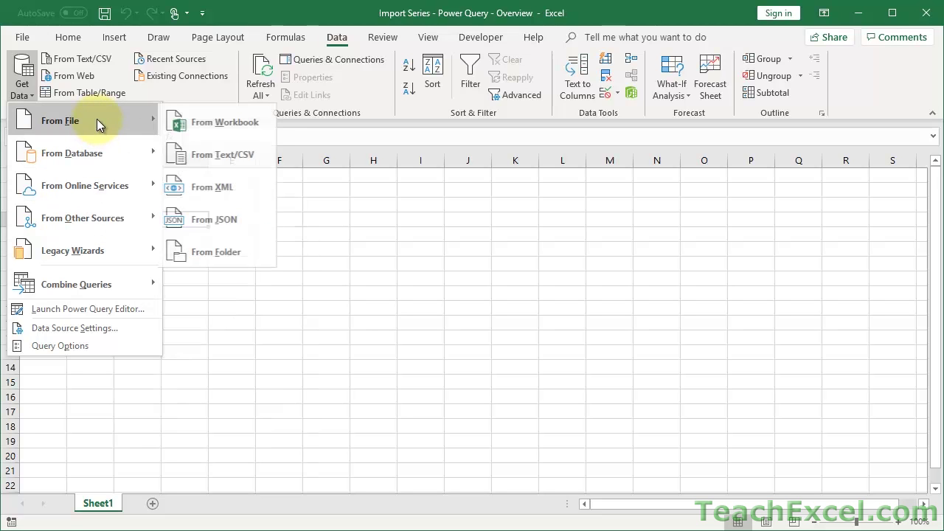
{"action": "left_click", "coordinate": [191, 156]}
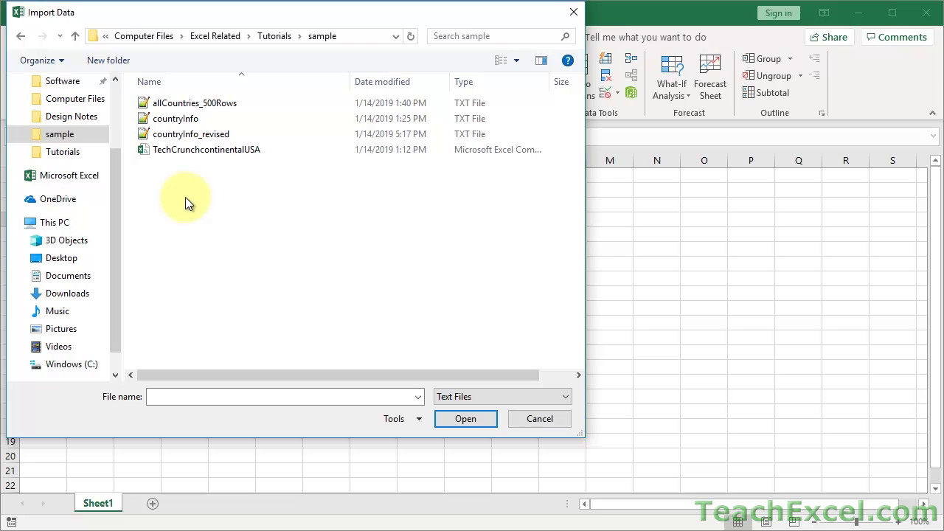
{"action": "double_click", "coordinate": [168, 123]}
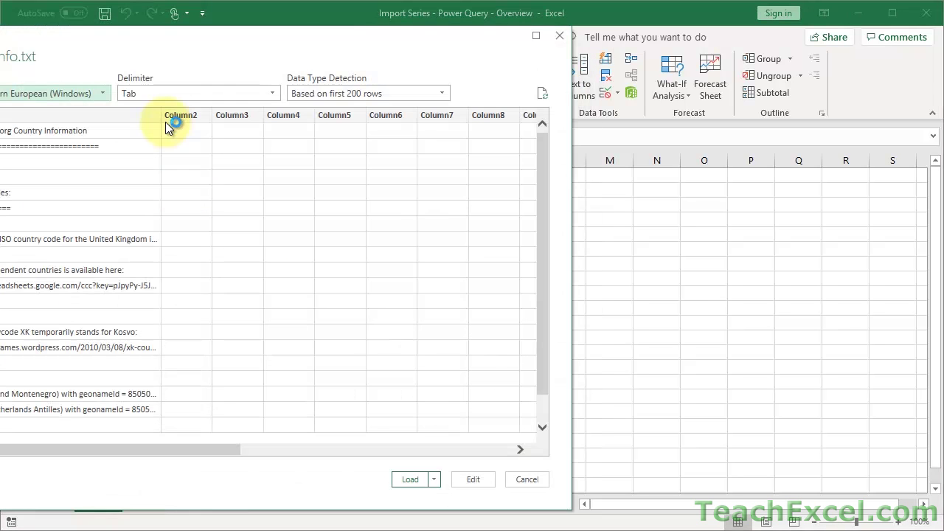
{"action": "left_click_drag", "start_coordinate": [154, 38], "coordinate": [346, 44]}
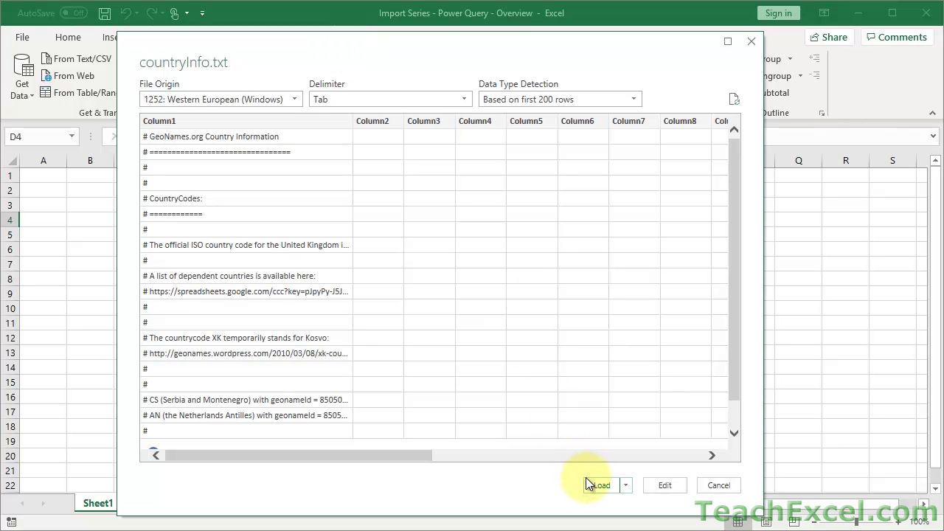
{"action": "left_click", "coordinate": [667, 487]}
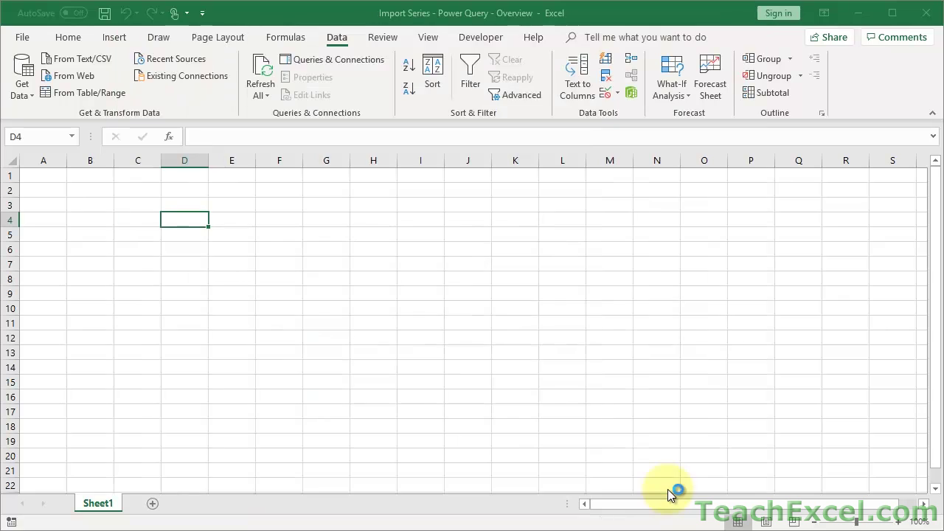
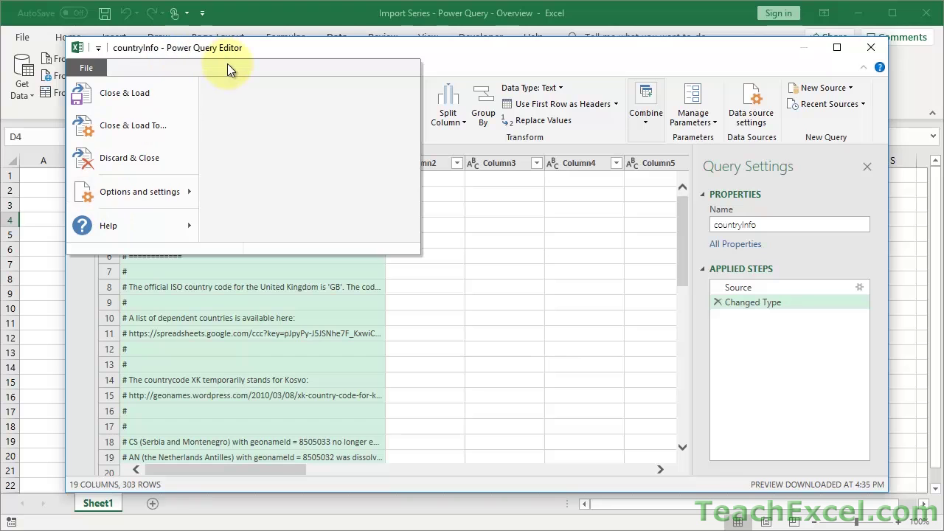
Review the editor's transform, add-column and view commands, and return to the home commands
{"action": "left_click", "coordinate": [283, 57]}
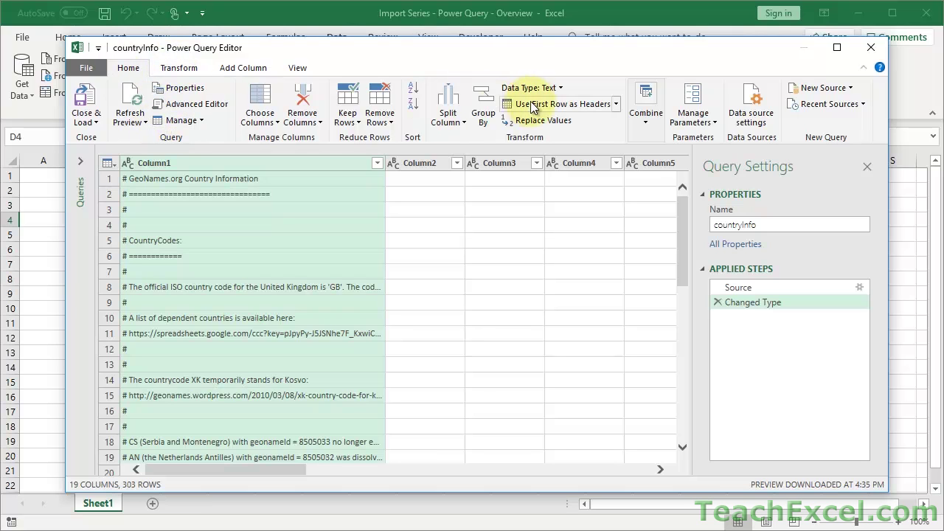
{"action": "left_click", "coordinate": [186, 70]}
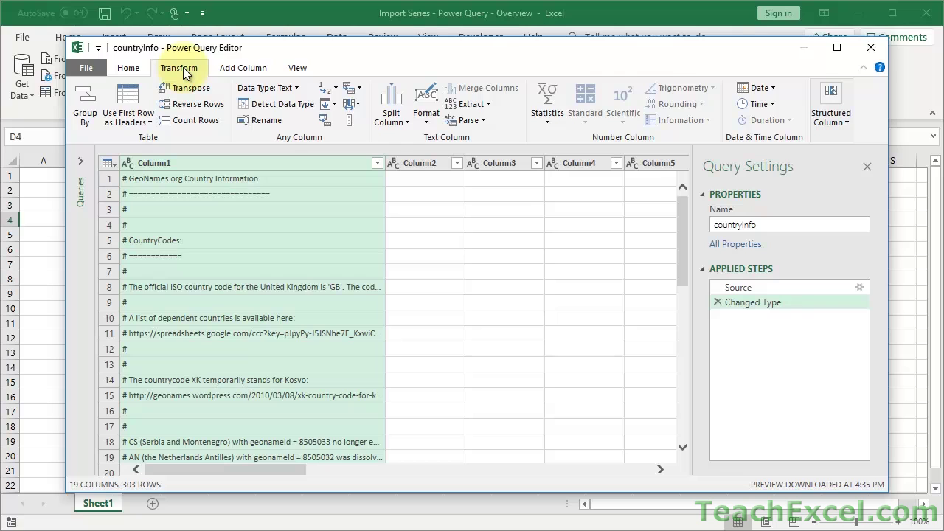
{"action": "left_click", "coordinate": [240, 72]}
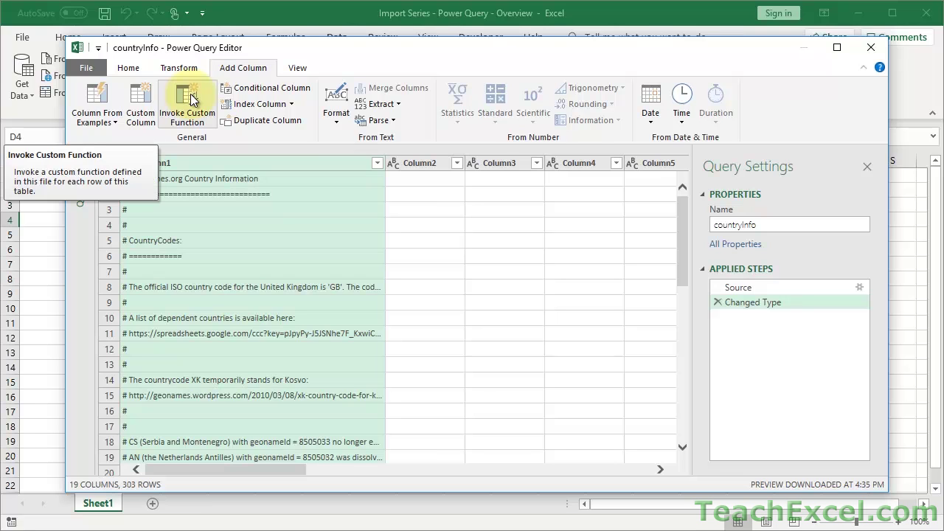
{"action": "left_click", "coordinate": [292, 70]}
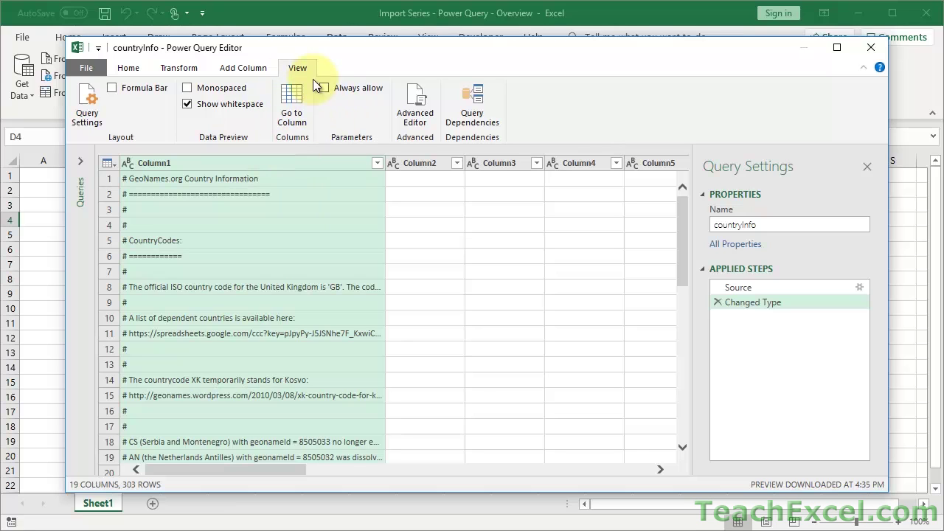
{"action": "left_click", "coordinate": [126, 68]}
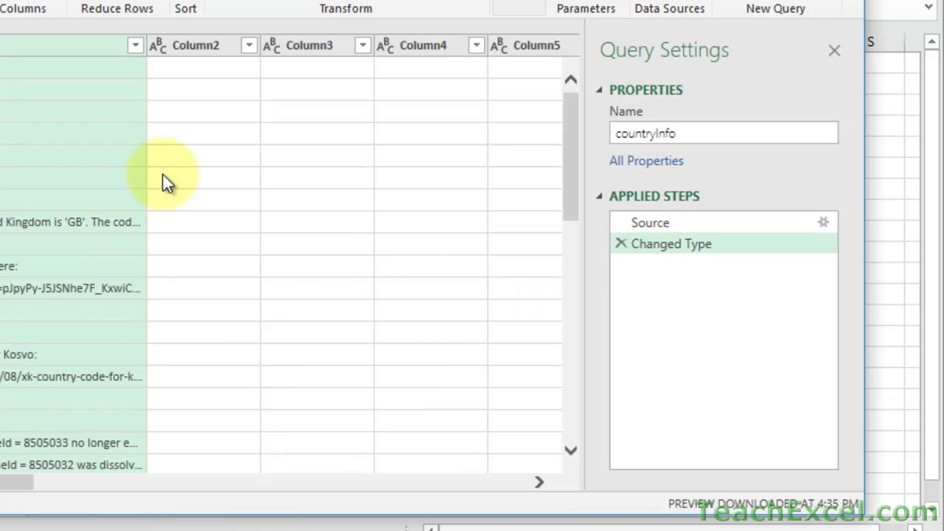
Examine the countryInfo data preview, the query's name and applied steps, and the list of queries
{"action": "scroll", "coordinate": [125, 221], "scroll_direction": "down", "scroll_amount": 1}
{"action": "scroll", "coordinate": [125, 221], "scroll_direction": "down", "scroll_amount": 3}
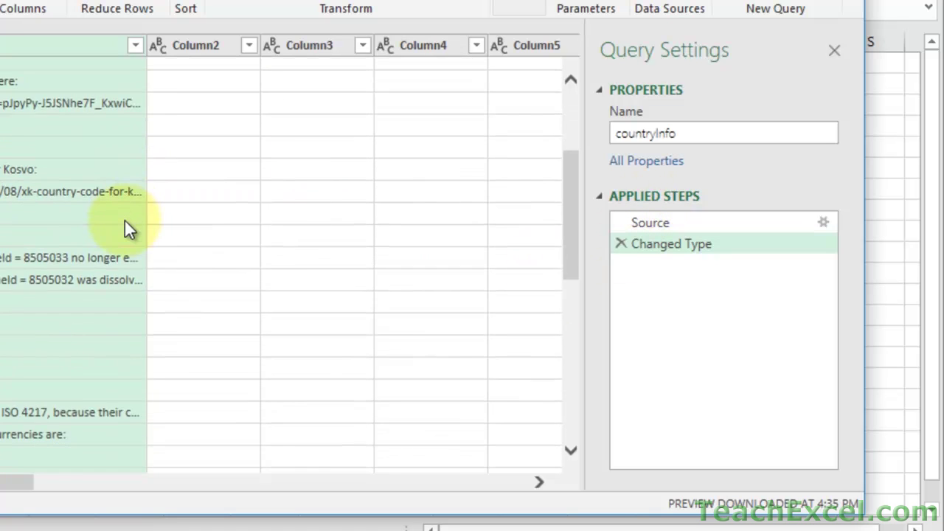
{"action": "scroll", "coordinate": [124, 220], "scroll_direction": "up", "scroll_amount": 3}
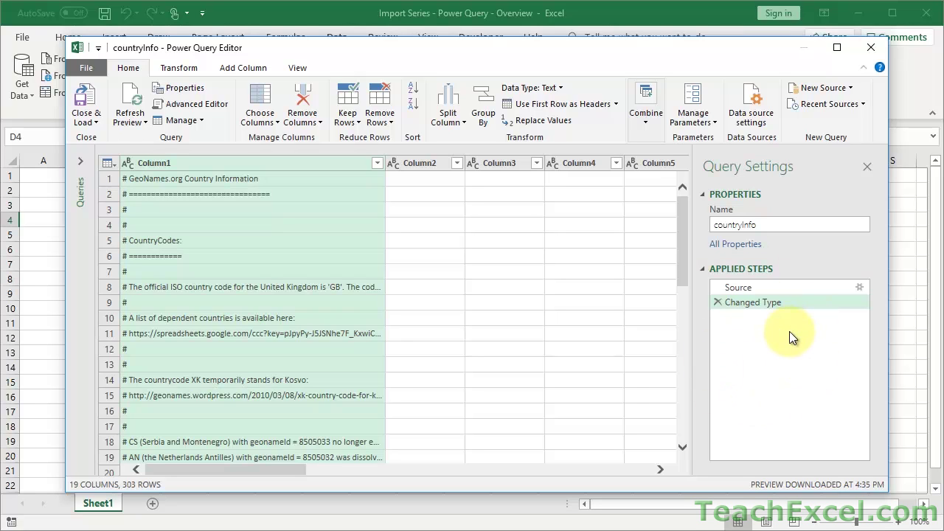
{"action": "left_click", "coordinate": [747, 224]}
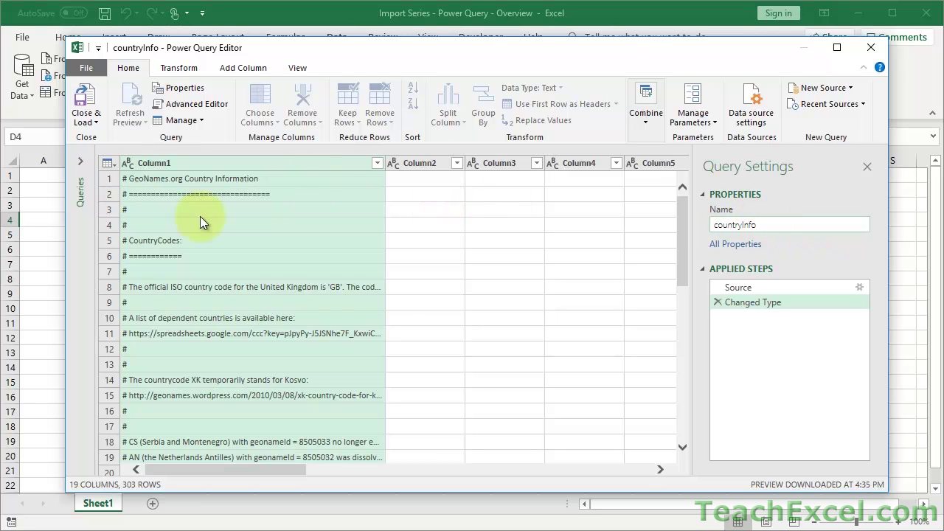
{"action": "left_click", "coordinate": [81, 162]}
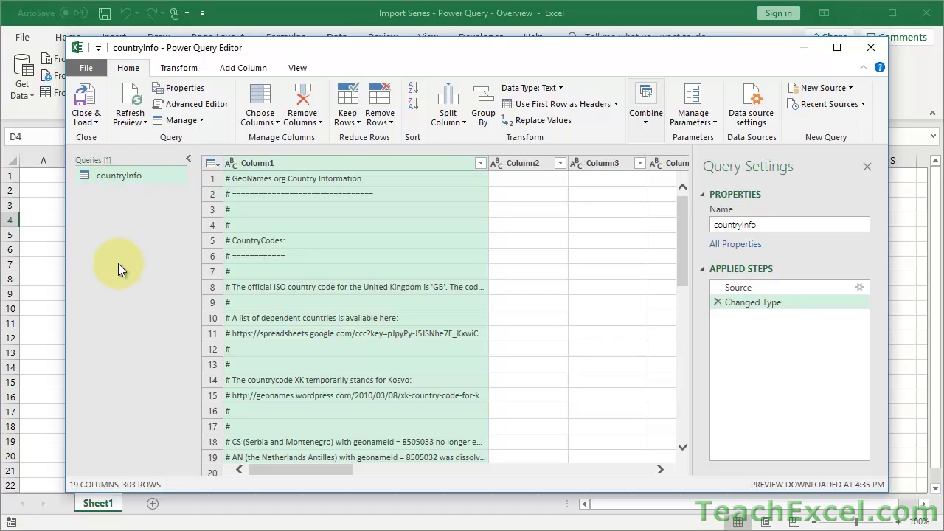
{"action": "left_click", "coordinate": [188, 159]}
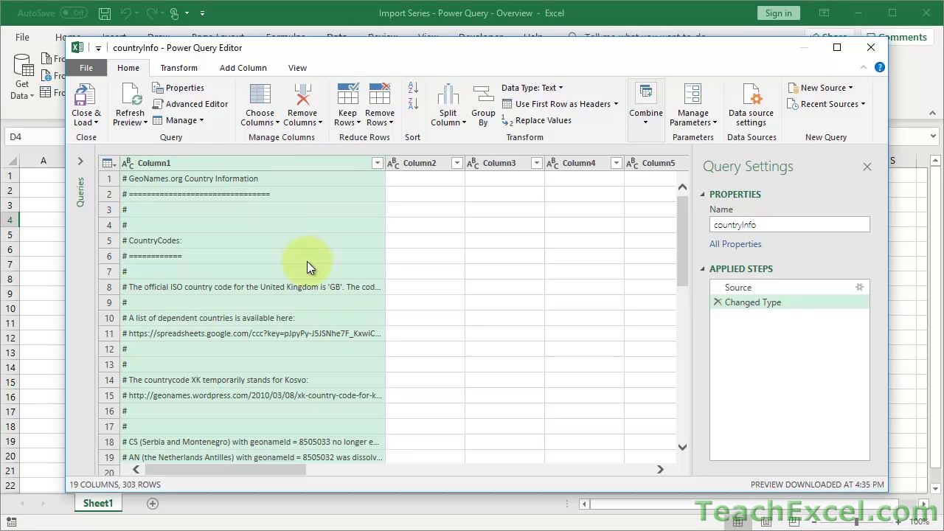
Find the row holding the column headings starting with #ISO and select it to inspect its values
{"action": "scroll", "coordinate": [307, 261], "scroll_direction": "down", "scroll_amount": 6}
{"action": "scroll", "coordinate": [307, 261], "scroll_direction": "down", "scroll_amount": 5}
{"action": "scroll", "coordinate": [307, 262], "scroll_direction": "down", "scroll_amount": 4}
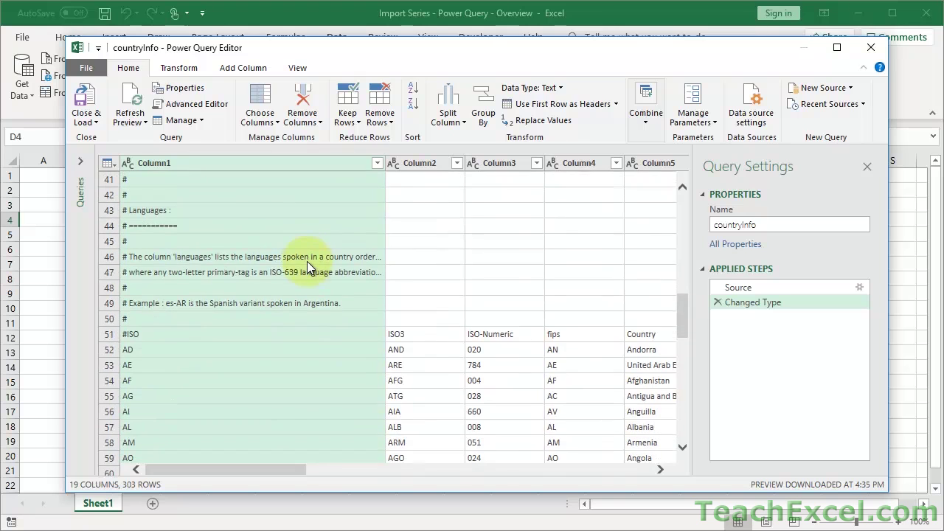
{"action": "scroll", "coordinate": [308, 267], "scroll_direction": "down", "scroll_amount": 1}
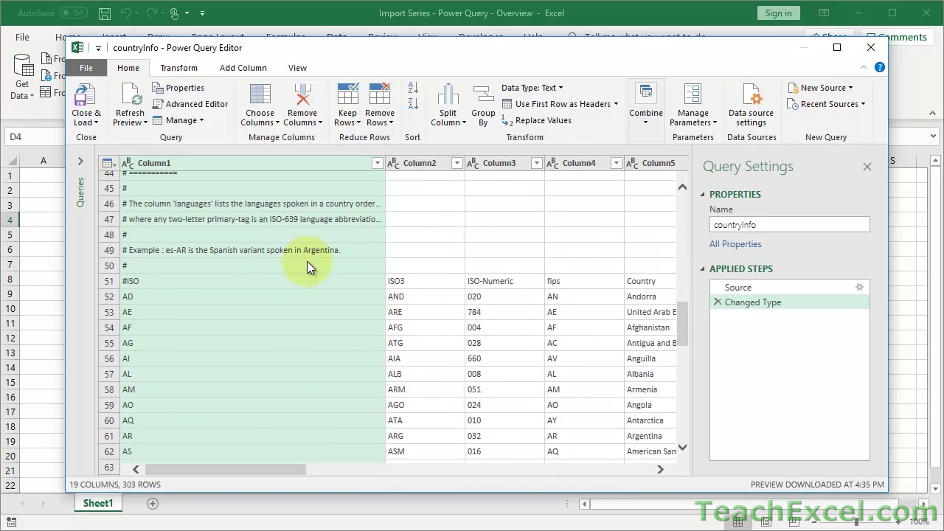
{"action": "left_click", "coordinate": [107, 281]}
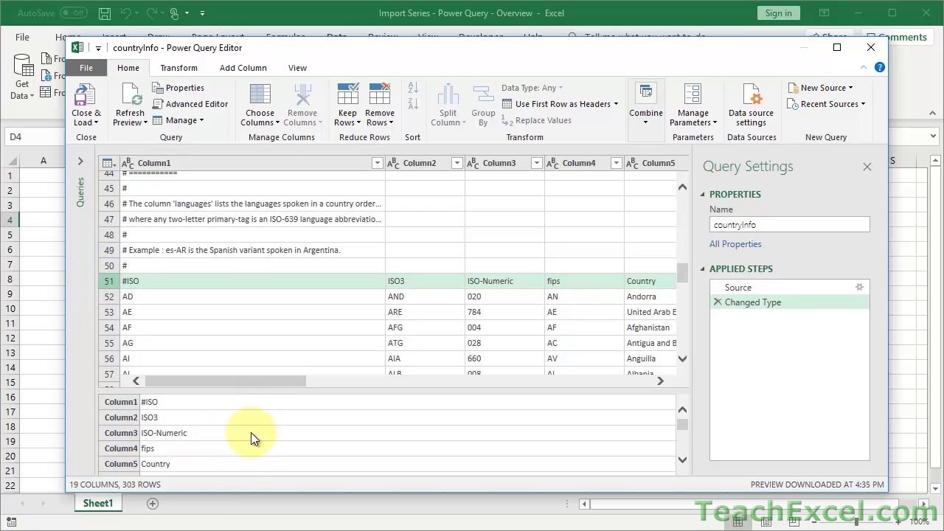
Read through all values of the selected heading row and shrink the row detail area to enlarge the data preview
{"action": "scroll", "coordinate": [248, 459], "scroll_direction": "down", "scroll_amount": 5}
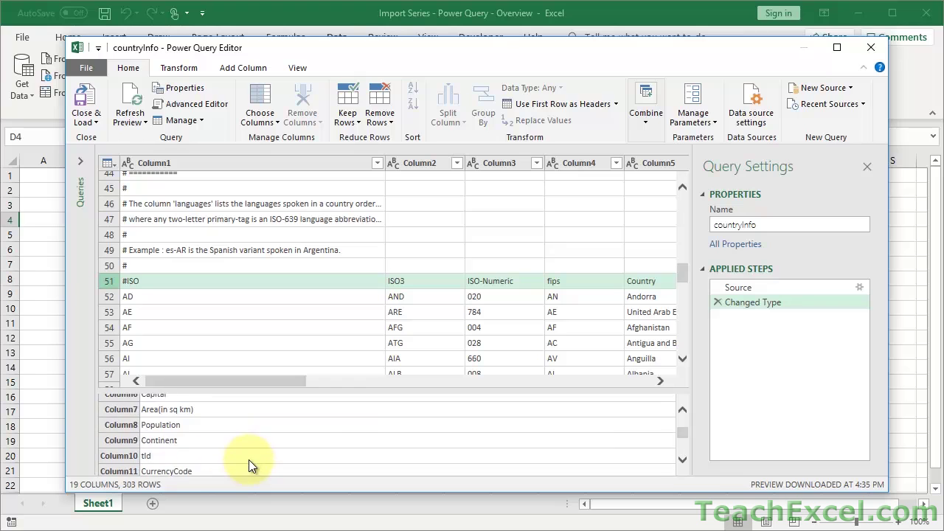
{"action": "scroll", "coordinate": [249, 459], "scroll_direction": "down", "scroll_amount": 3}
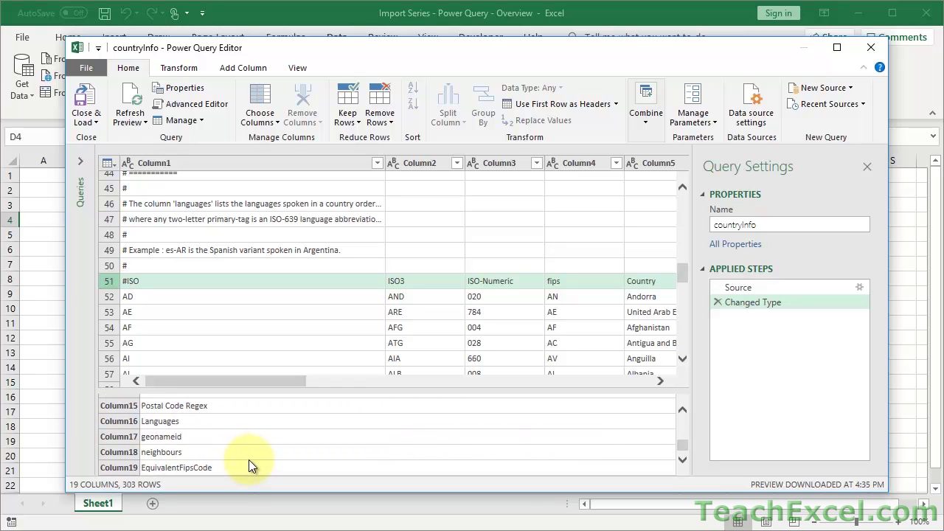
{"action": "scroll", "coordinate": [249, 459], "scroll_direction": "up", "scroll_amount": 8}
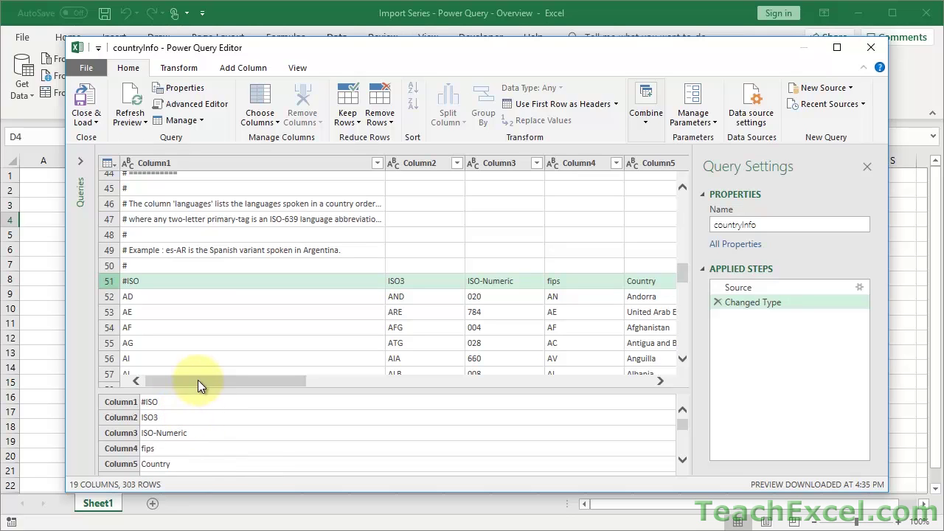
{"action": "left_click_drag", "start_coordinate": [197, 389], "coordinate": [196, 435]}
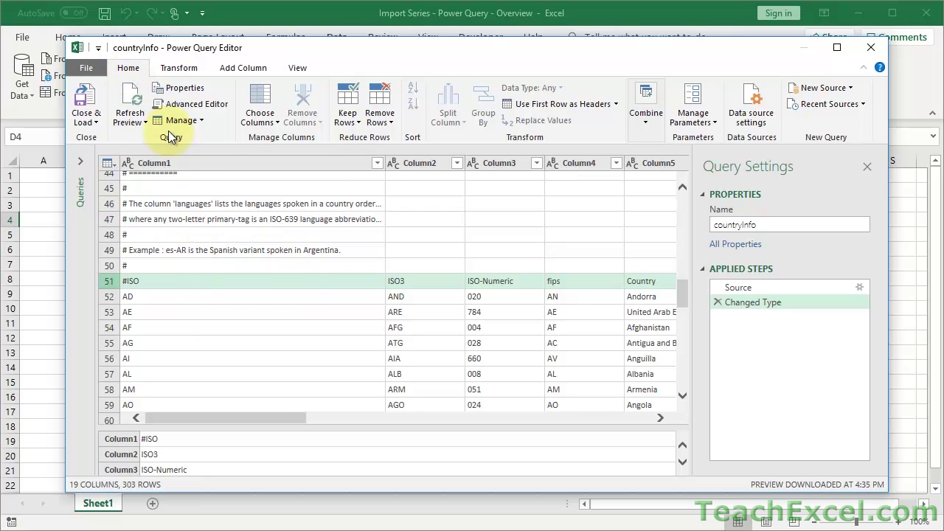
Remove the top 50 rows so the data starts at the #ISO heading row
{"action": "left_click", "coordinate": [381, 122]}
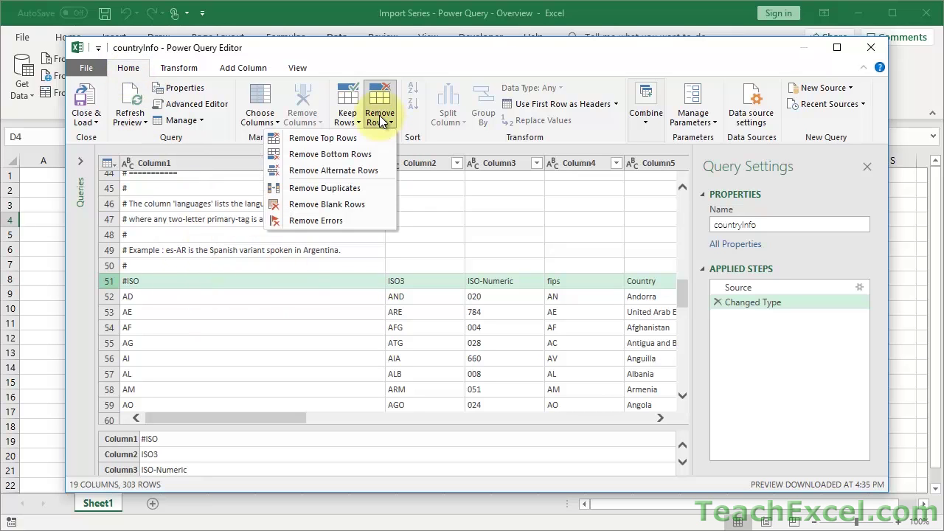
{"action": "left_click", "coordinate": [322, 140]}
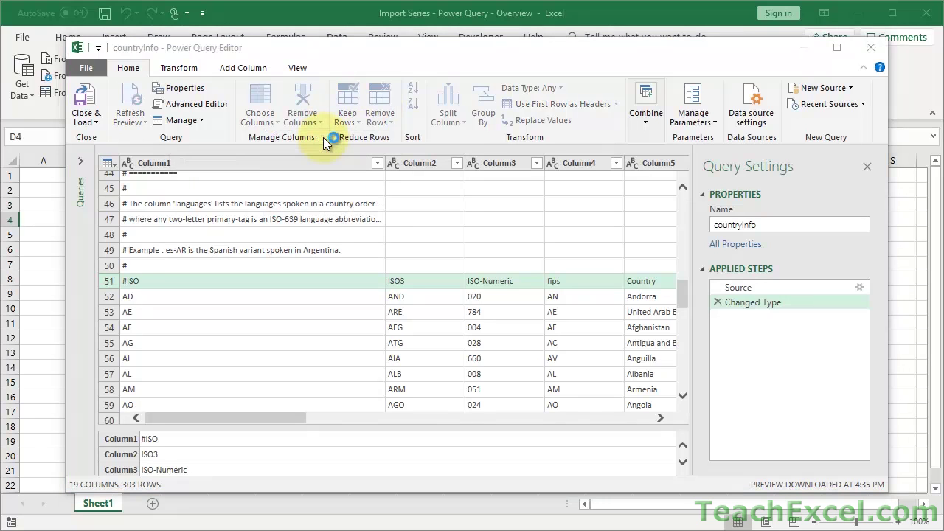
{"action": "left_click_drag", "start_coordinate": [280, 196], "coordinate": [479, 205]}
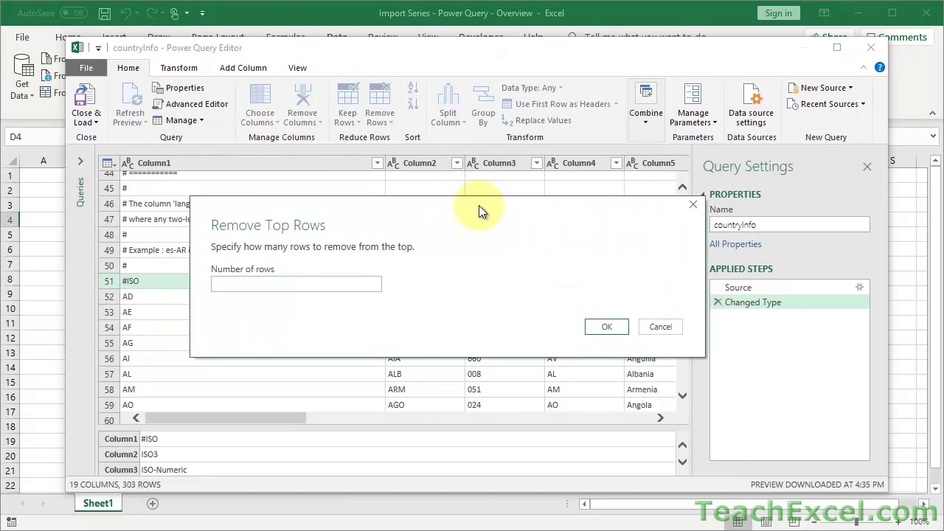
{"action": "left_click", "coordinate": [289, 281]}
{"action": "type", "text": "50"}
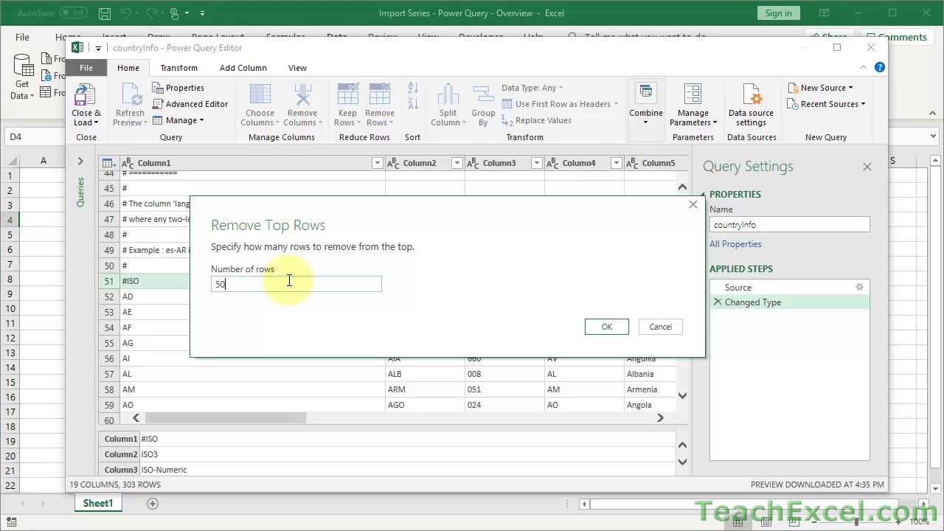
{"action": "left_click", "coordinate": [607, 327]}
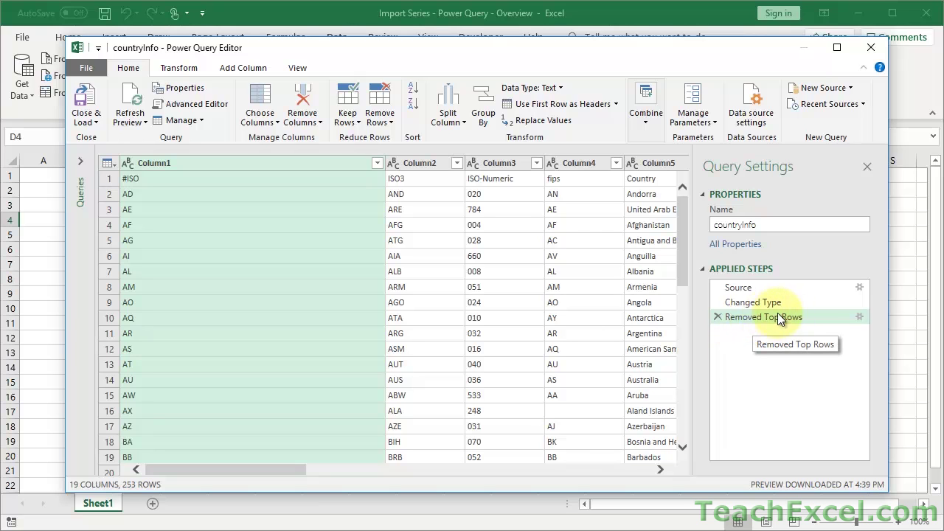
Compare the data at the Source, Changed Type and Removed Top Rows steps, and use the first row as headers
{"action": "left_click", "coordinate": [748, 303]}
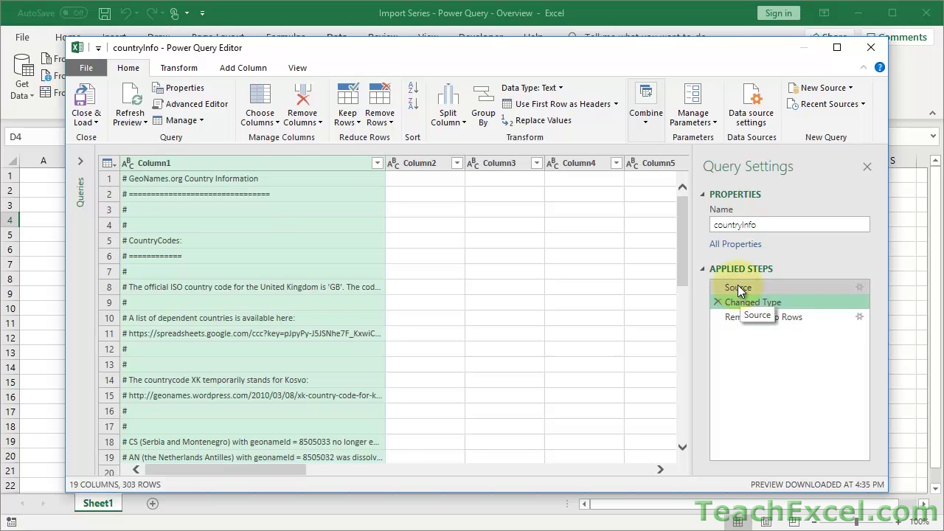
{"action": "left_click", "coordinate": [738, 288]}
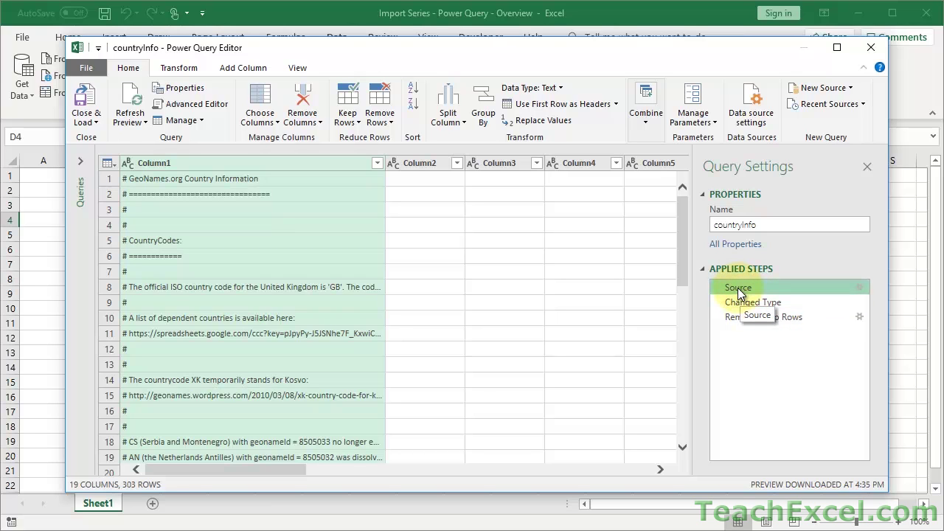
{"action": "left_click", "coordinate": [738, 302]}
{"action": "left_click", "coordinate": [732, 316]}
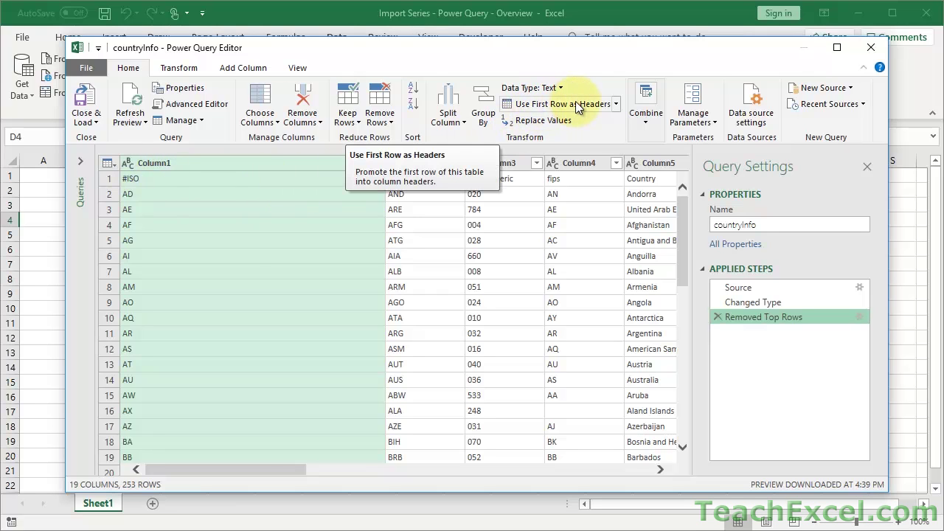
{"action": "left_click", "coordinate": [616, 105]}
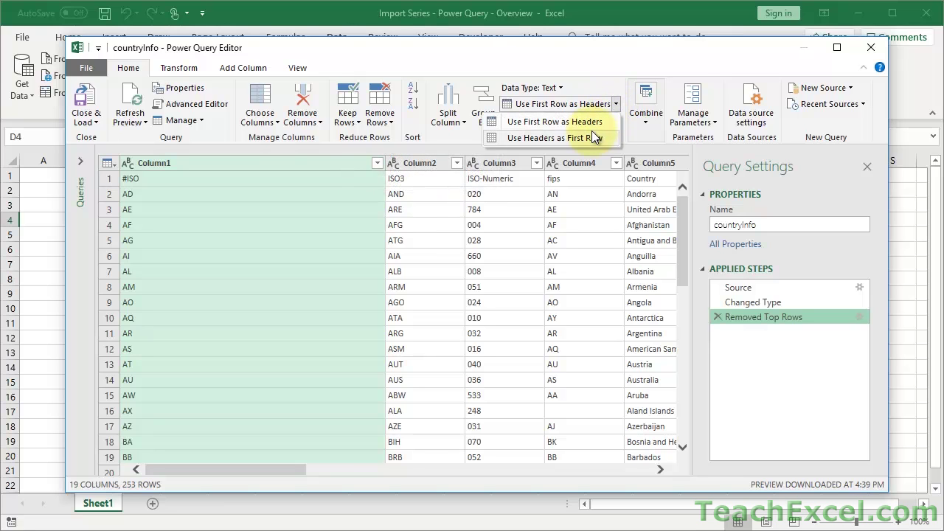
{"action": "left_click", "coordinate": [516, 122]}
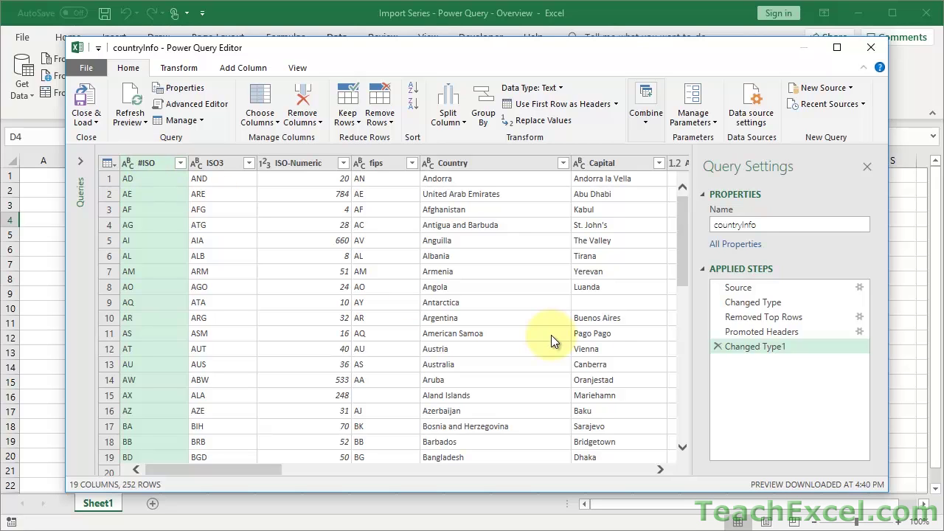
Examine the data at each applied step, going from Promoted Headers back to Source and forward to Changed Type1
{"action": "left_click", "coordinate": [745, 333]}
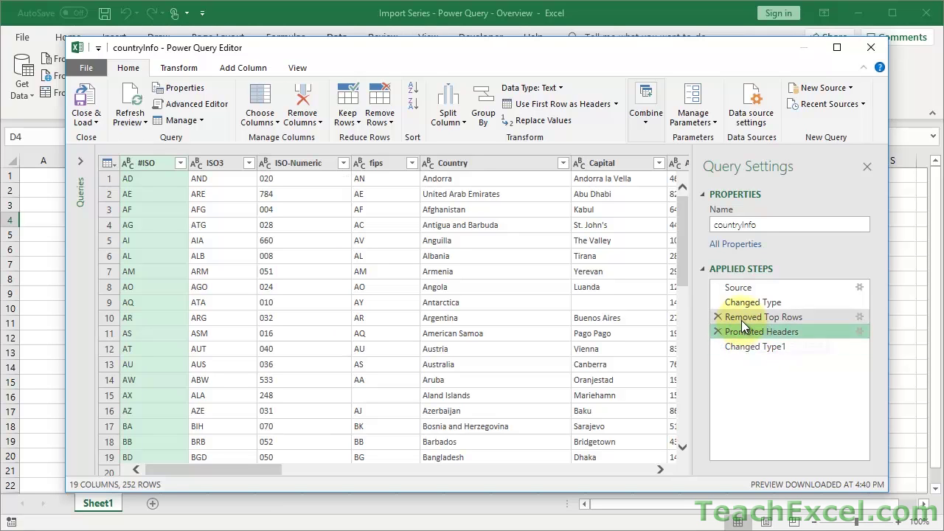
{"action": "left_click", "coordinate": [742, 321]}
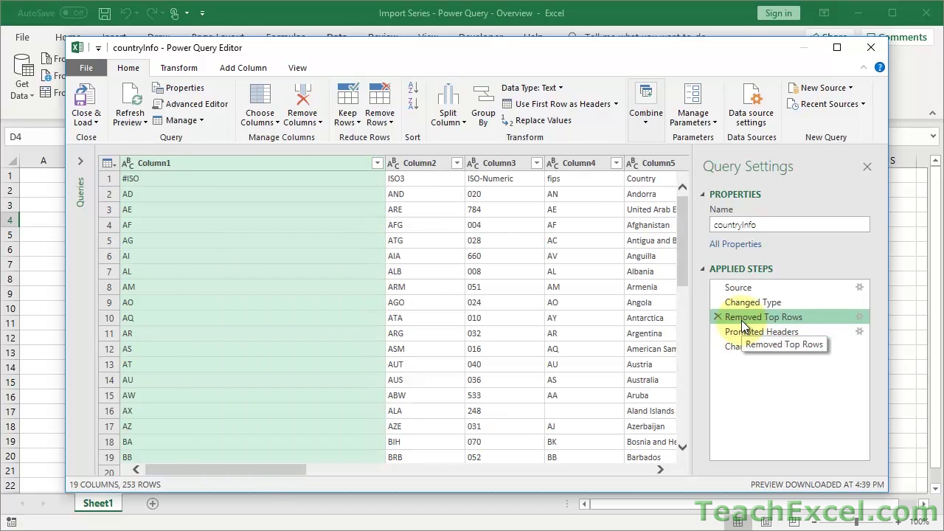
{"action": "left_click", "coordinate": [739, 303]}
{"action": "left_click", "coordinate": [738, 290]}
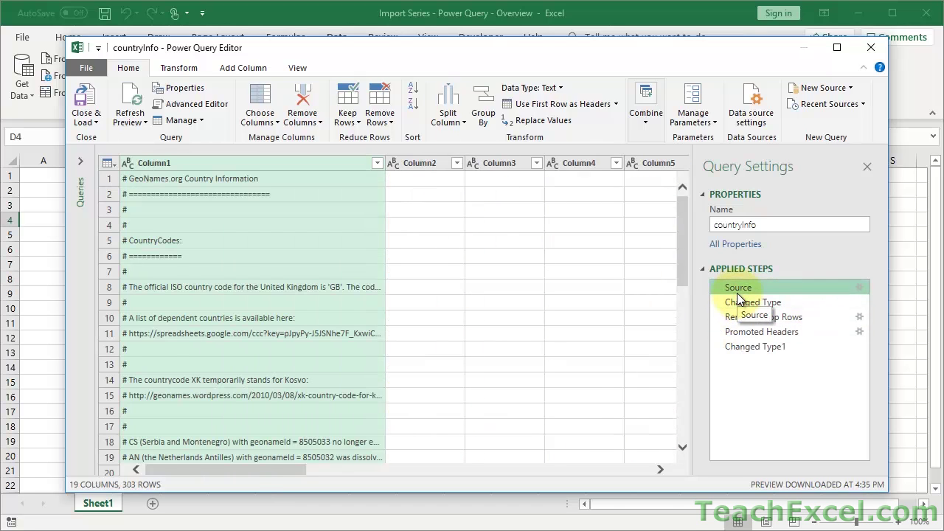
{"action": "left_click", "coordinate": [739, 304]}
{"action": "left_click", "coordinate": [739, 319]}
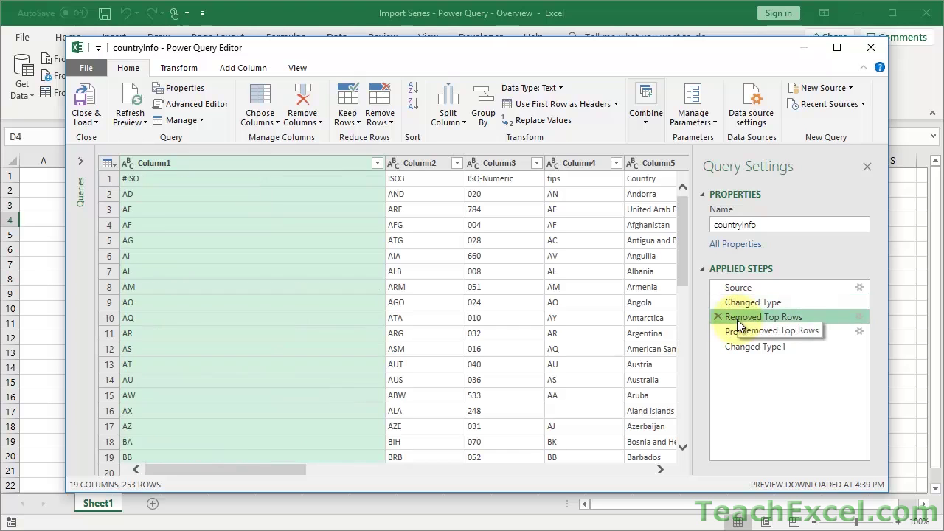
{"action": "left_click", "coordinate": [737, 330]}
{"action": "left_click", "coordinate": [737, 340]}
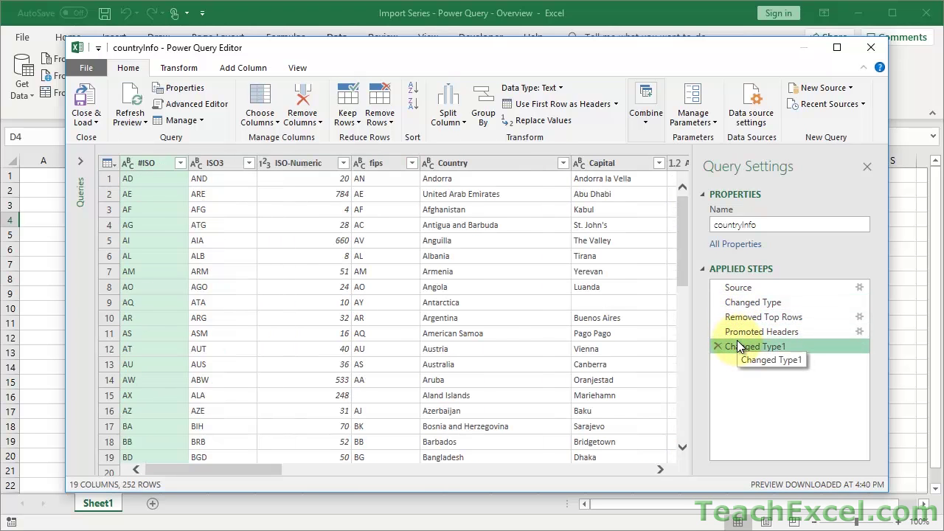
Convert the text in the Country column to UPPERCASE
{"action": "left_click", "coordinate": [456, 163]}
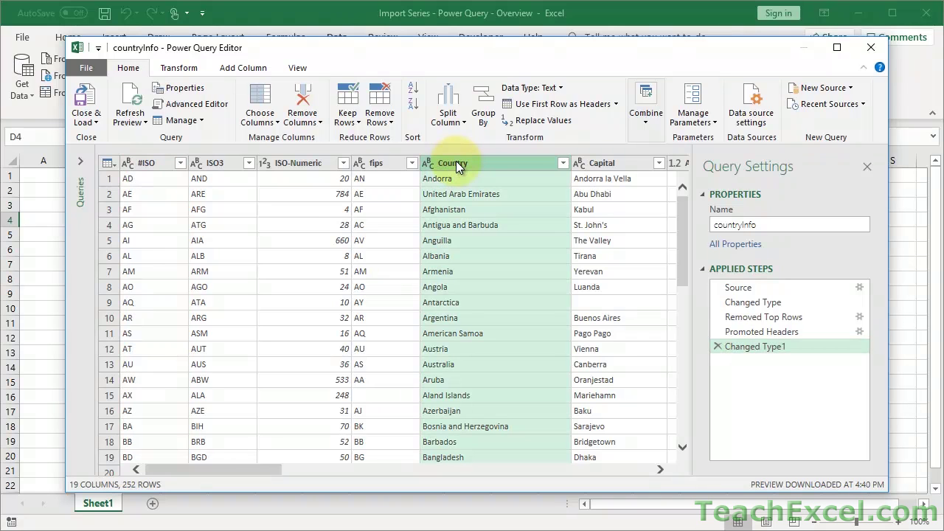
{"action": "left_click", "coordinate": [174, 73]}
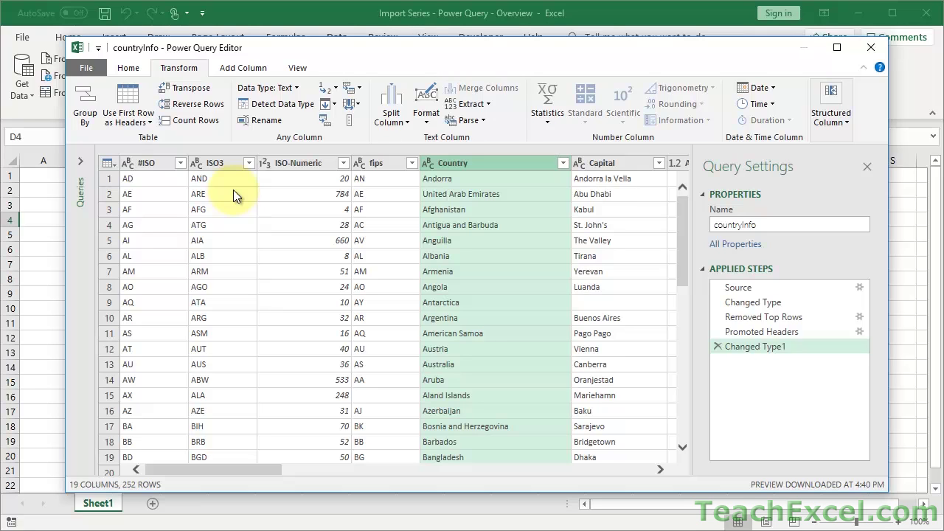
{"action": "left_click", "coordinate": [426, 118]}
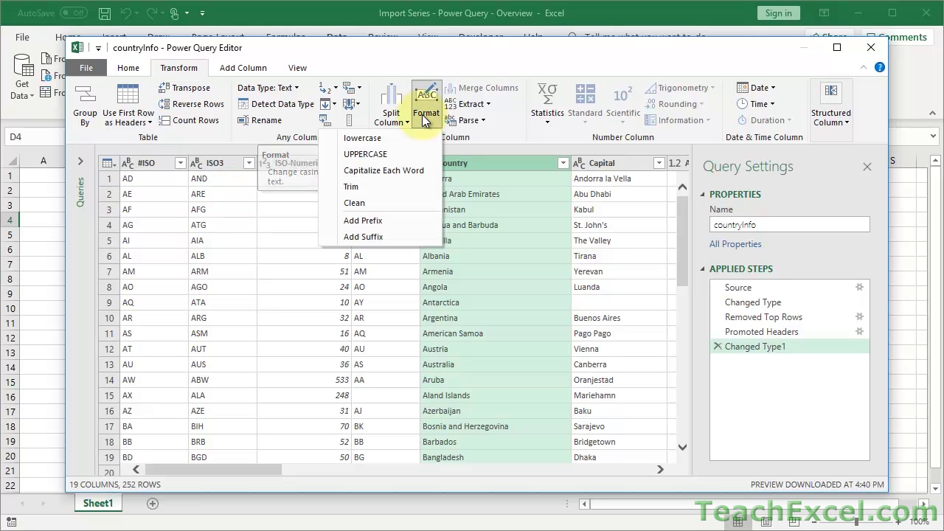
{"action": "left_click", "coordinate": [394, 154]}
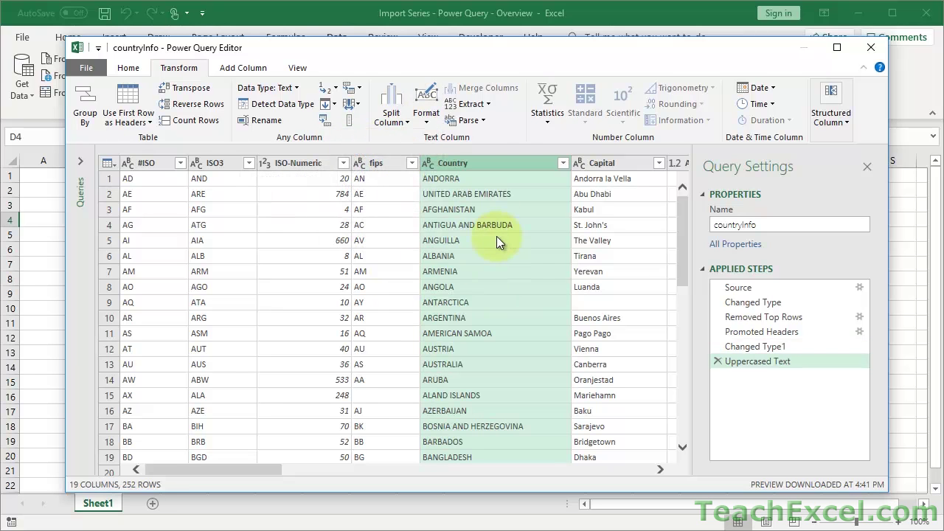
Review the sort, text filter and value filter options of the fips column without applying any filter
{"action": "left_click", "coordinate": [595, 163]}
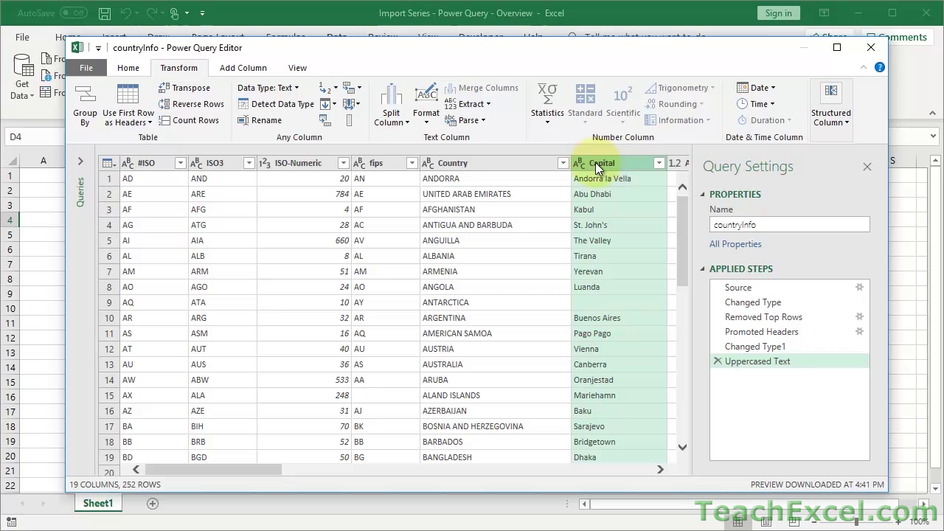
{"action": "left_click", "coordinate": [380, 164]}
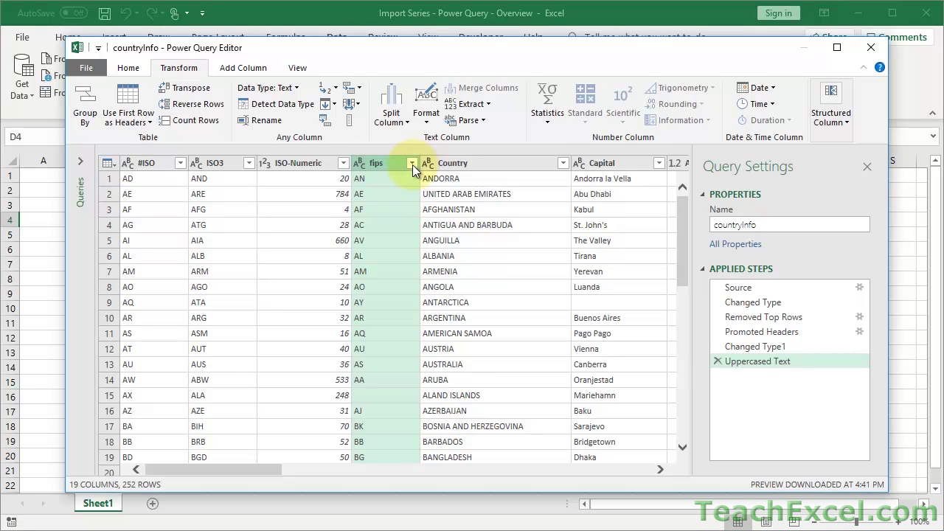
{"action": "left_click", "coordinate": [413, 163]}
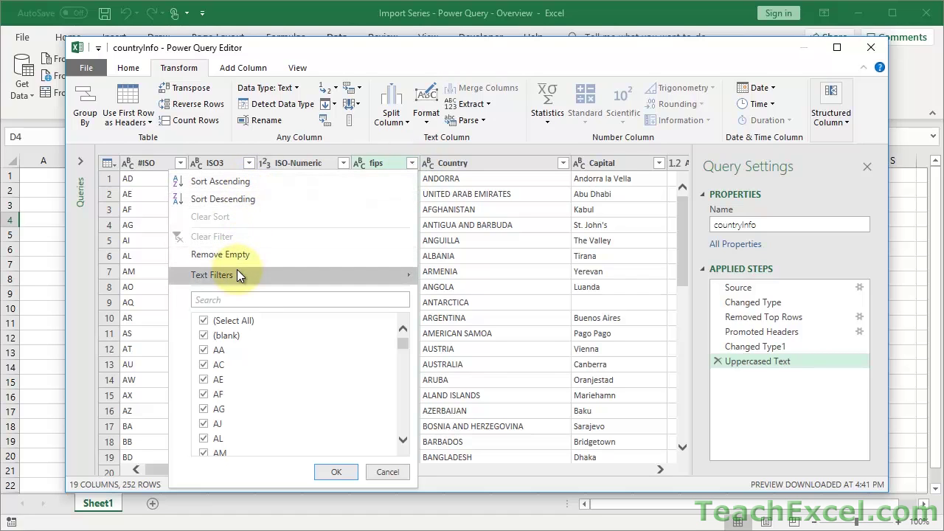
{"action": "mouse_move", "coordinate": [237, 269]}
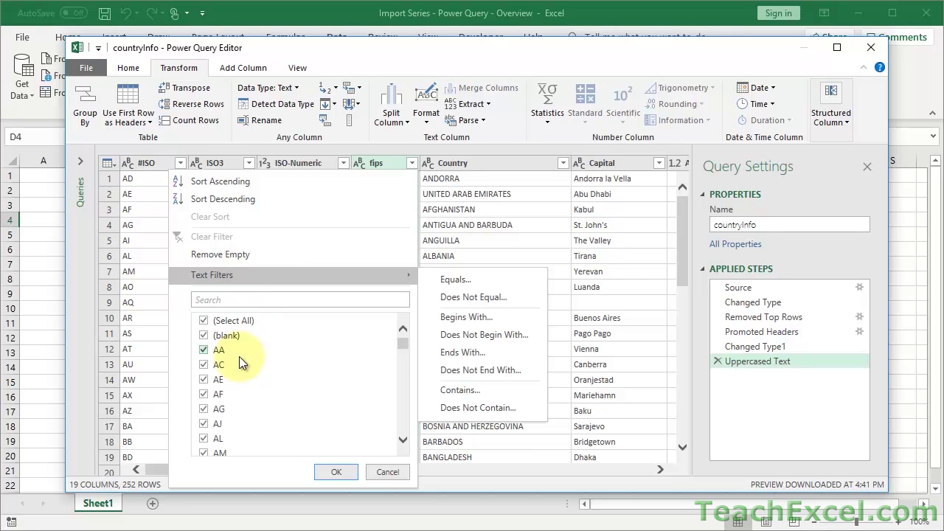
{"action": "scroll", "coordinate": [236, 383], "scroll_direction": "down", "scroll_amount": 6}
{"action": "scroll", "coordinate": [236, 383], "scroll_direction": "up", "scroll_amount": 6}
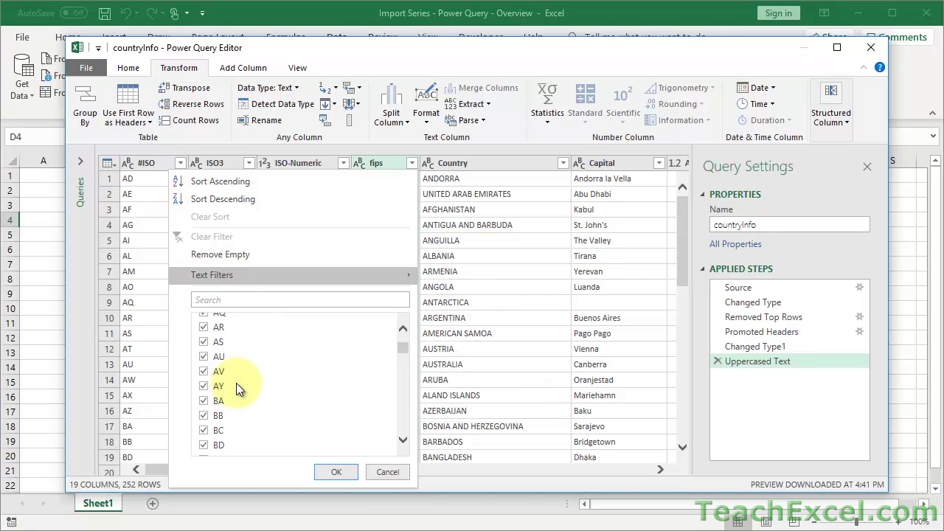
{"action": "left_click", "coordinate": [383, 472]}
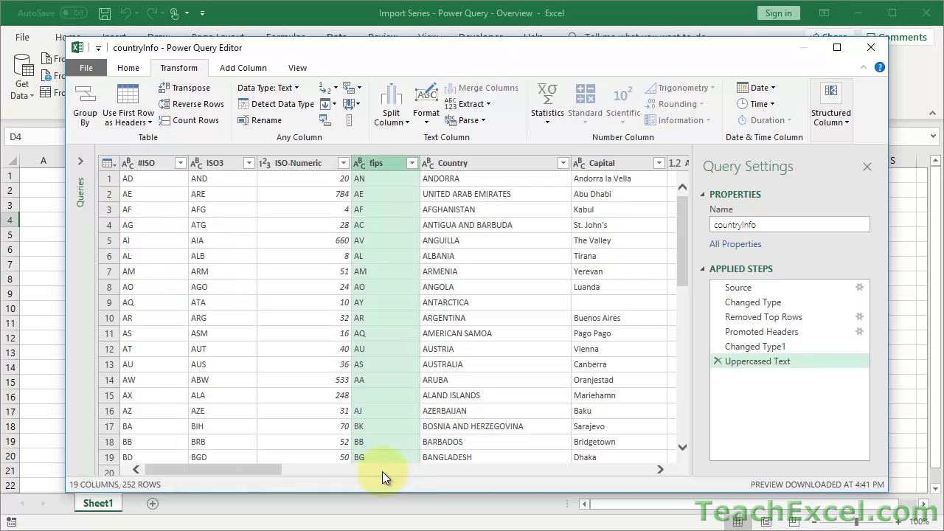
Remove the fips and ISO3 columns from the query
{"action": "right_click", "coordinate": [382, 164]}
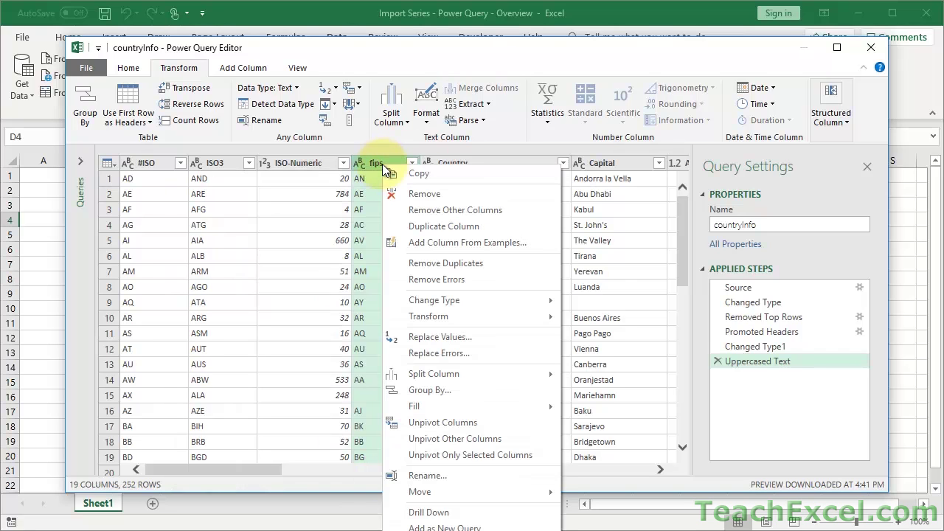
{"action": "left_click", "coordinate": [453, 193]}
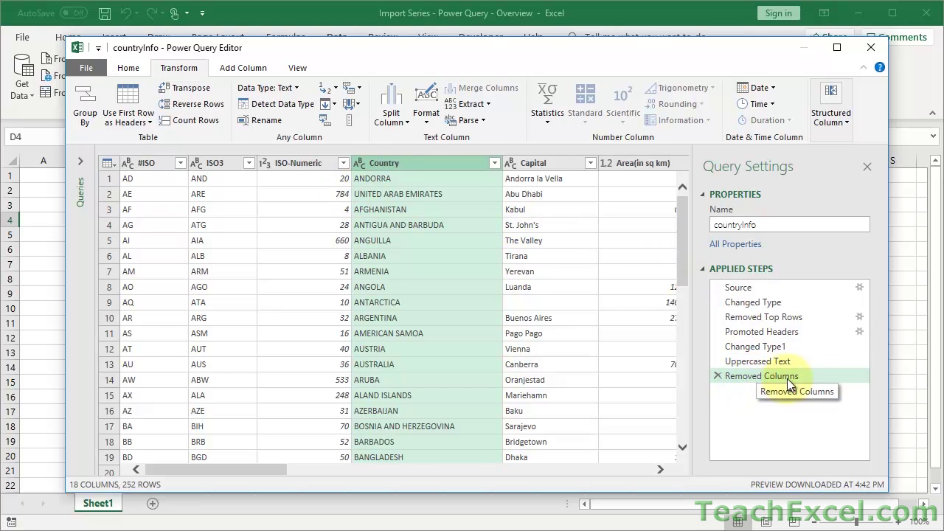
{"action": "left_click", "coordinate": [212, 163]}
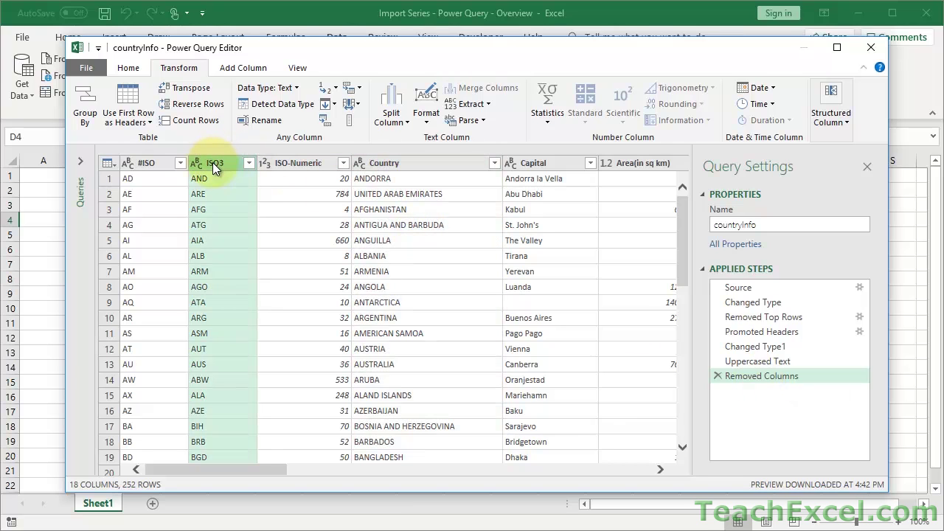
{"action": "key", "text": "Delete"}
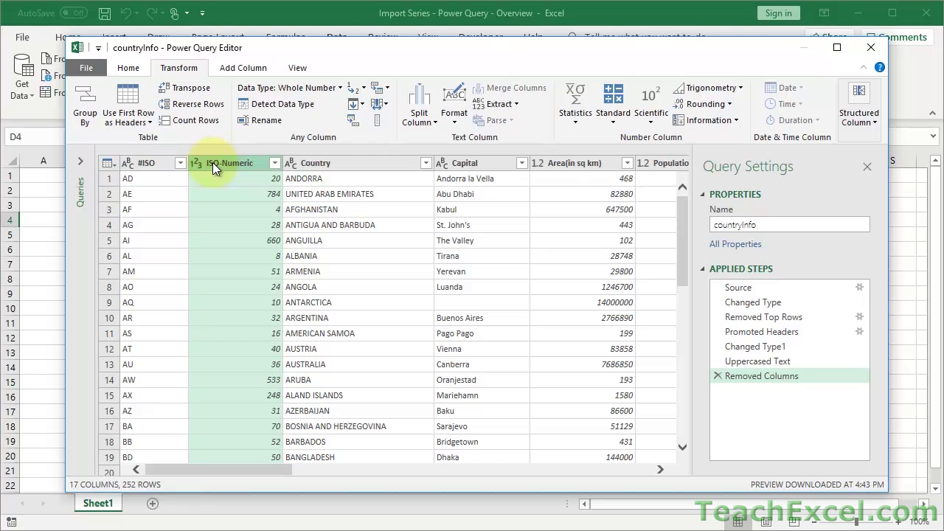
Move the Country column to the first position, ahead of #ISO
{"action": "left_click", "coordinate": [341, 161]}
{"action": "left_click_drag", "start_coordinate": [341, 161], "coordinate": [153, 168]}
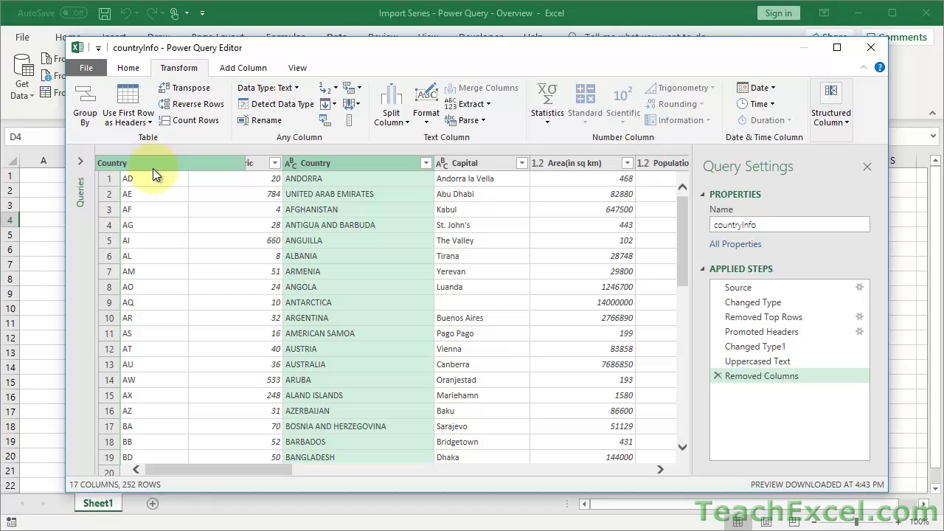
{"action": "left_click_drag", "start_coordinate": [153, 168], "coordinate": [153, 168]}
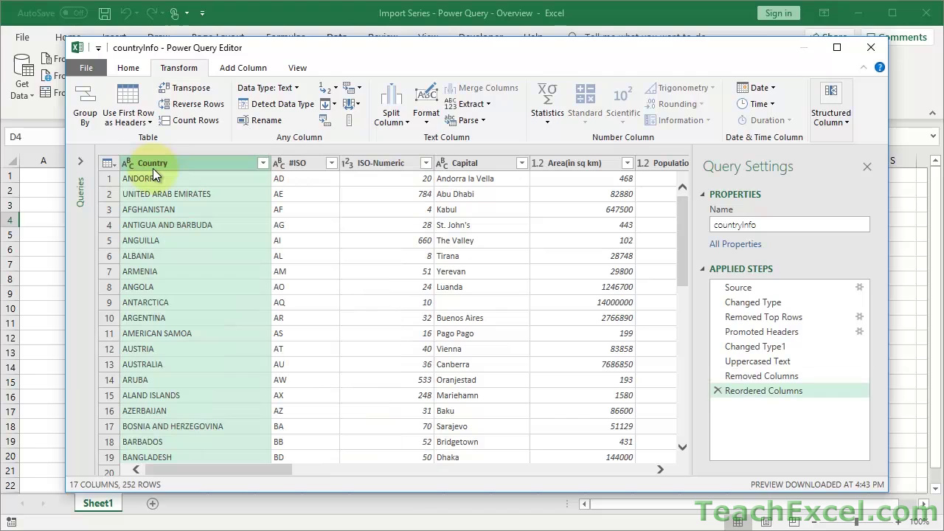
Sort the rows by the Country column in ascending order
{"action": "left_click", "coordinate": [263, 163]}
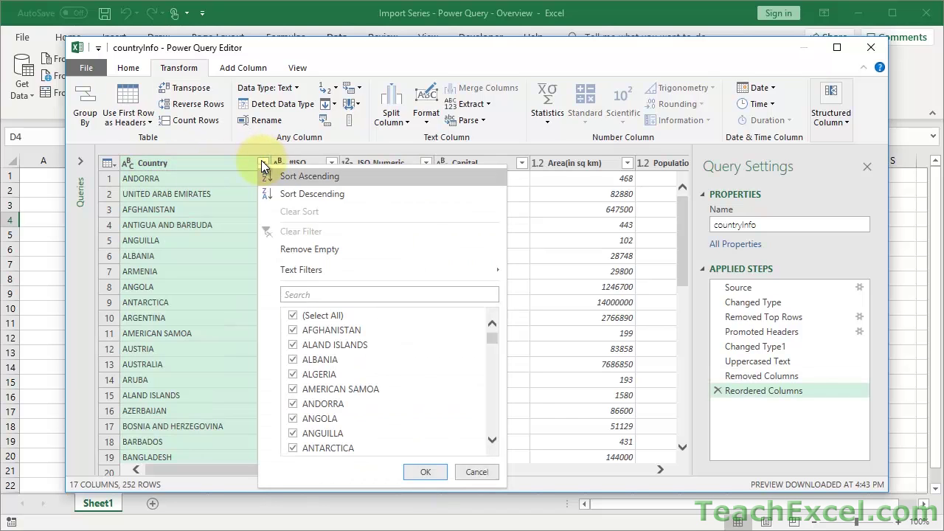
{"action": "left_click", "coordinate": [299, 177]}
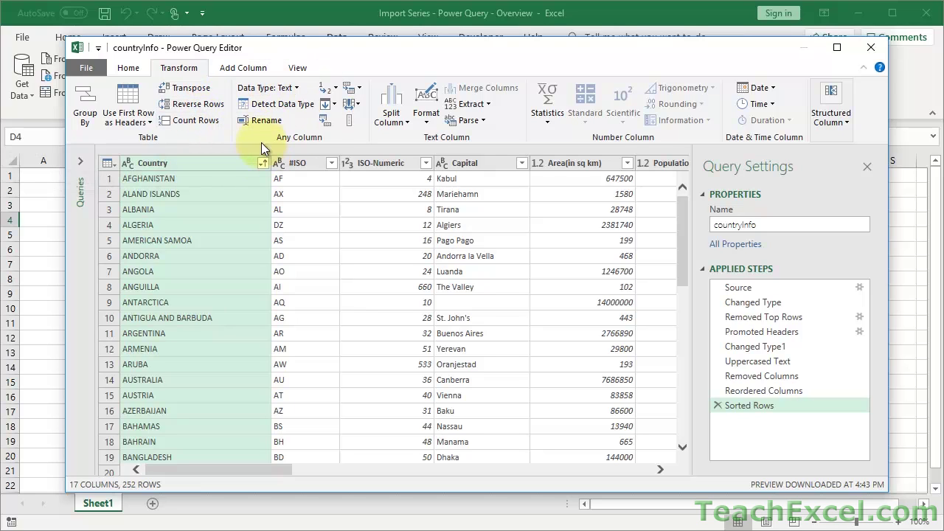
{"action": "left_click", "coordinate": [322, 90]}
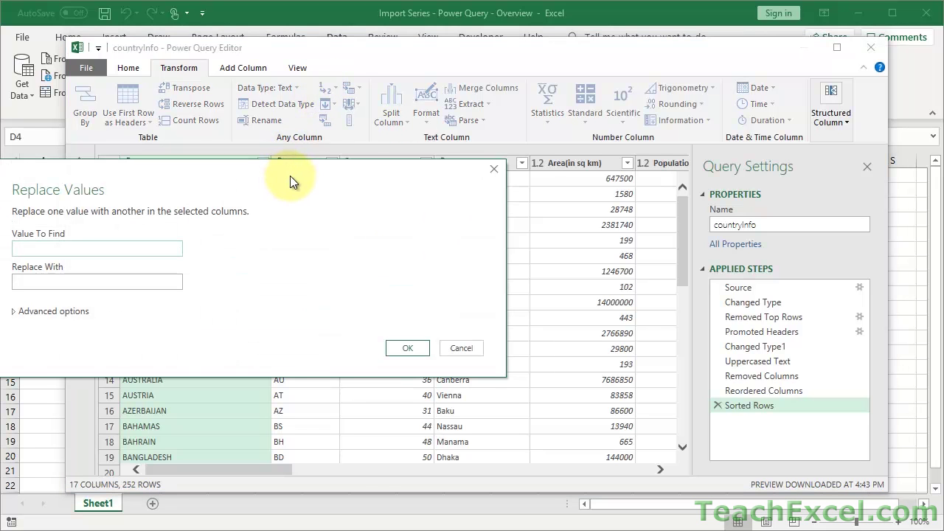
{"action": "left_click_drag", "start_coordinate": [290, 176], "coordinate": [452, 171]}
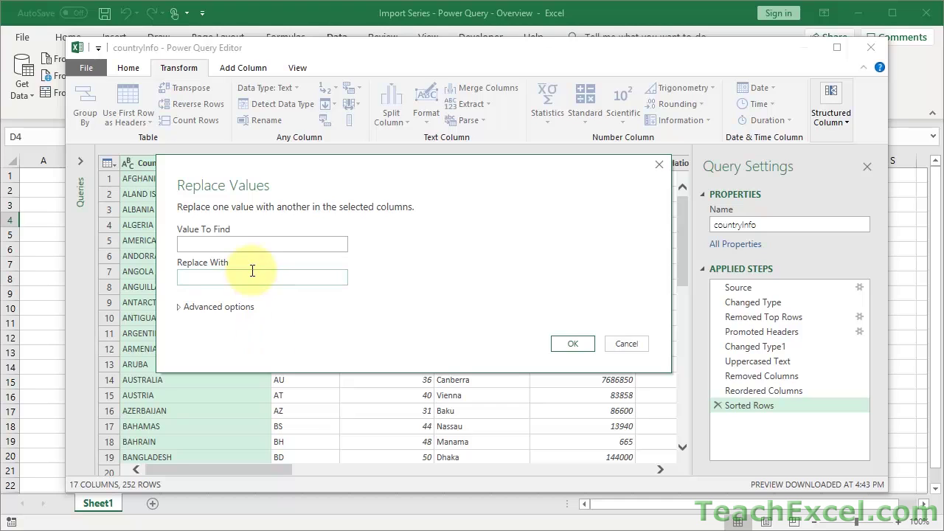
{"action": "left_click", "coordinate": [613, 345]}
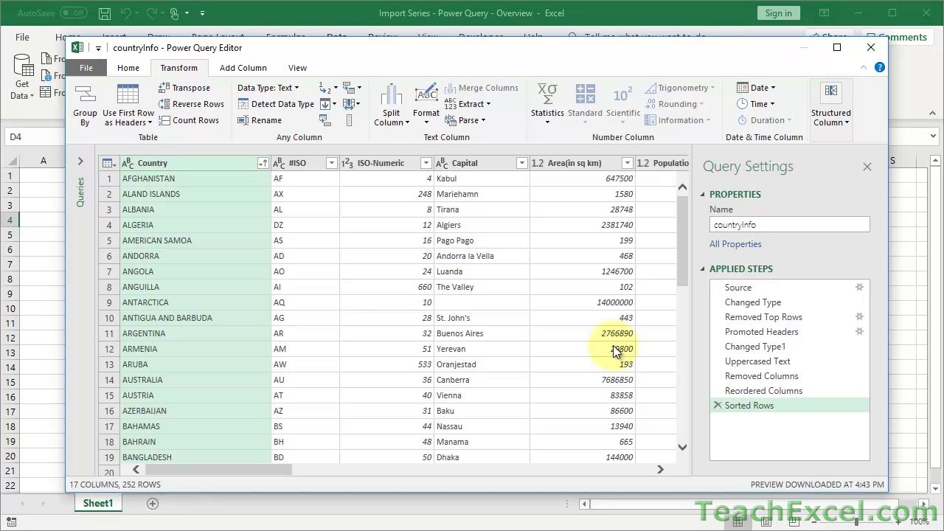
Start a new conditional column and name it "Too Many People?"
{"action": "left_click", "coordinate": [238, 70]}
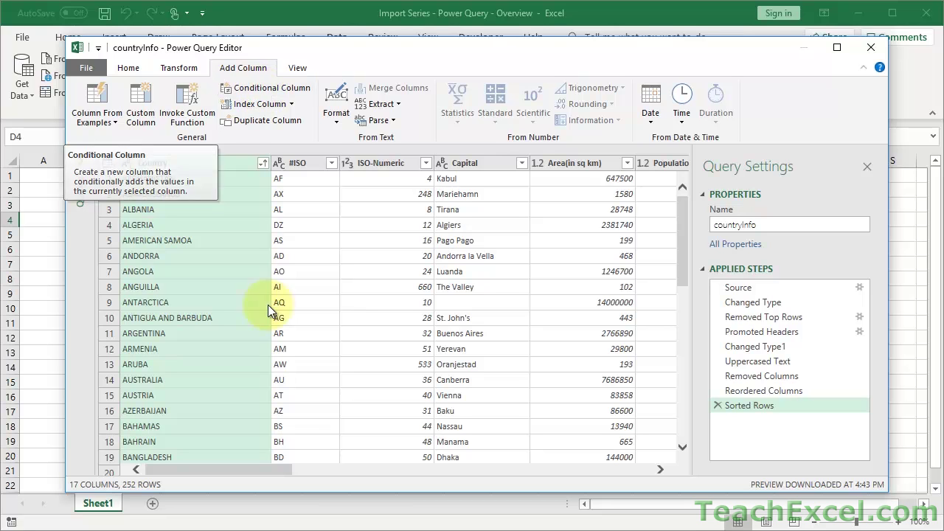
{"action": "left_click_drag", "start_coordinate": [248, 471], "coordinate": [350, 475]}
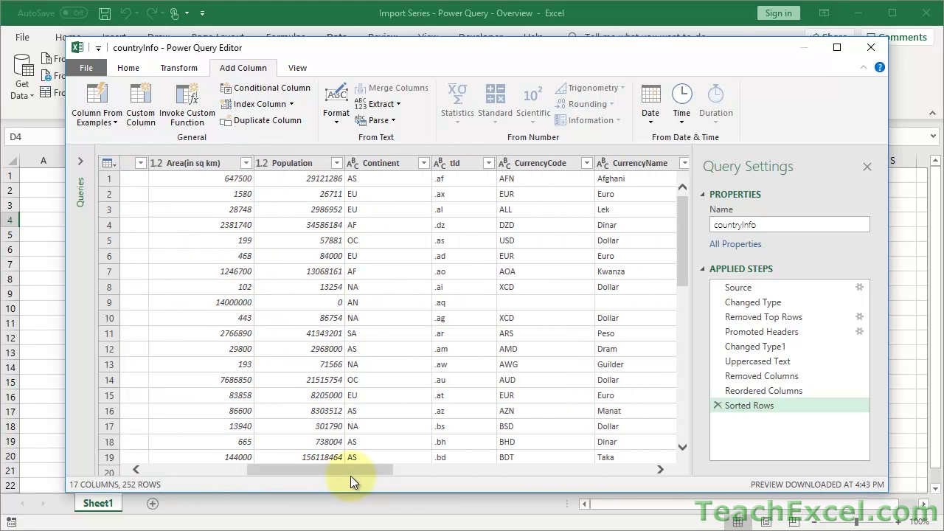
{"action": "left_click", "coordinate": [312, 164]}
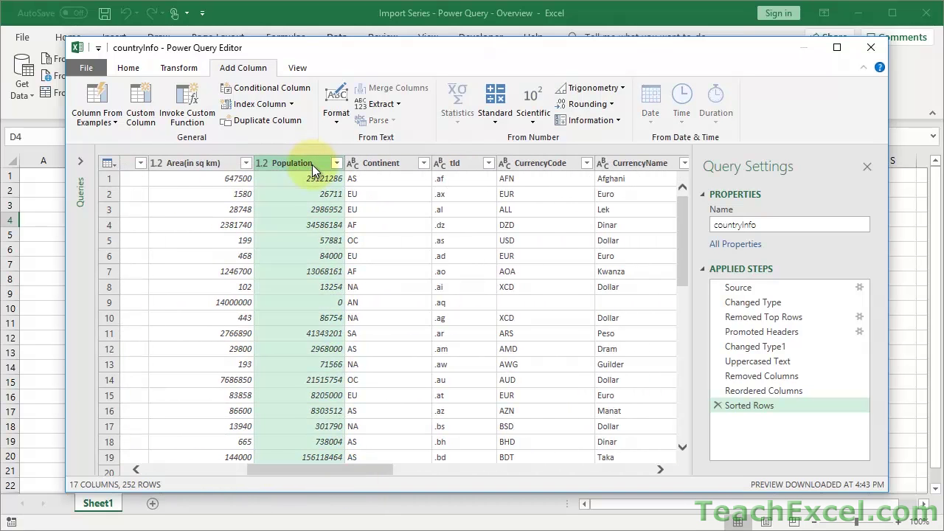
{"action": "left_click", "coordinate": [251, 90]}
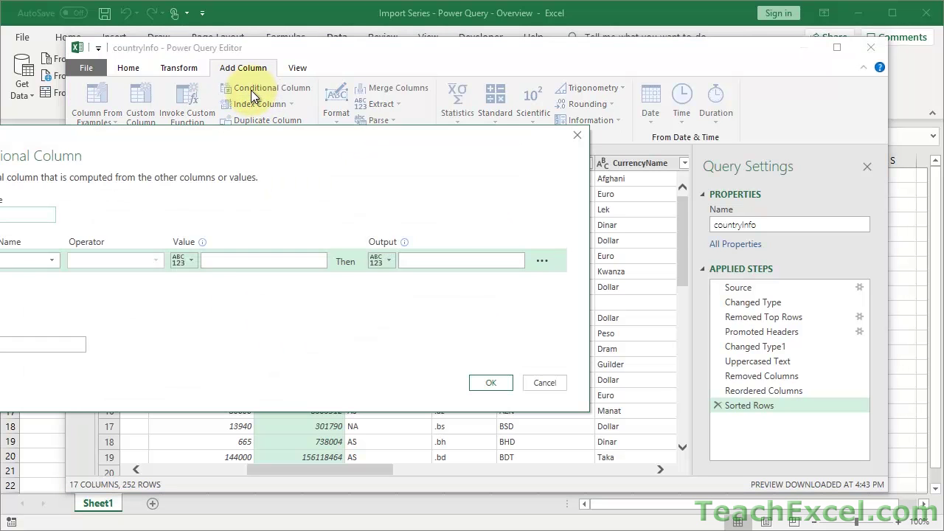
{"action": "left_click_drag", "start_coordinate": [245, 137], "coordinate": [497, 120]}
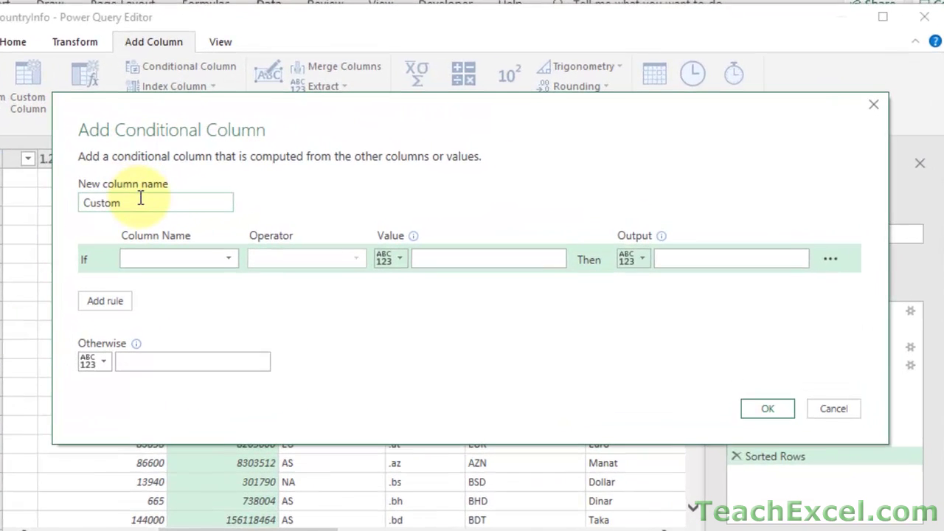
{"action": "left_click", "coordinate": [233, 195]}
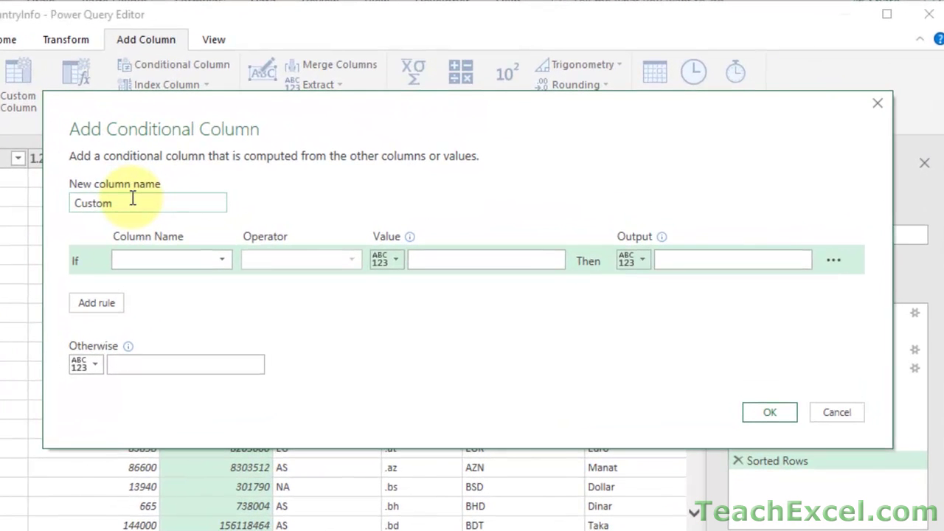
{"action": "key", "text": "BackSpace"}
{"action": "key", "text": "BackSpace"}
{"action": "key", "text": "BackSpace"}
{"action": "key", "text": "BackSpace"}
{"action": "key", "text": "BackSpace"}
{"action": "key", "text": "BackSpace"}
{"action": "type", "text": "Too Many P"}
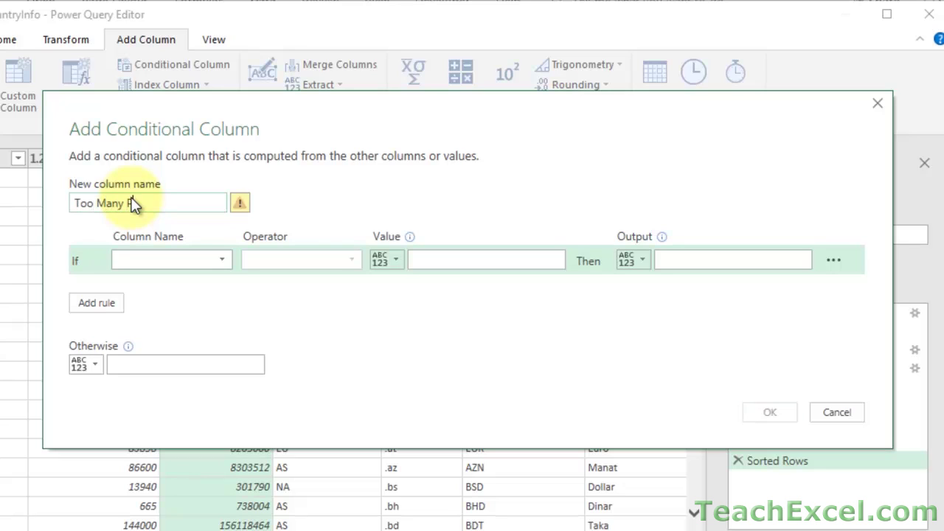
{"action": "type", "text": "eople?"}
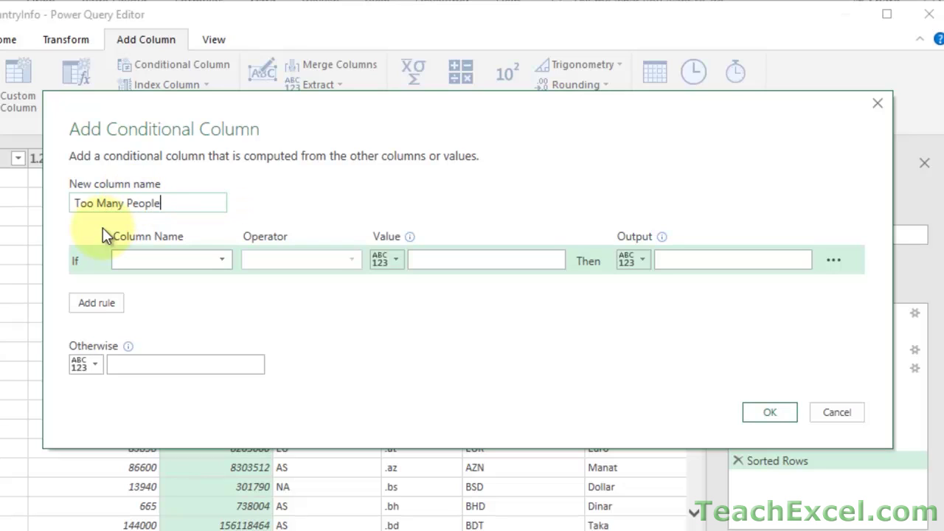
Set the conditional column's rule to test whether Population is greater than 500000000
{"action": "left_click", "coordinate": [200, 259]}
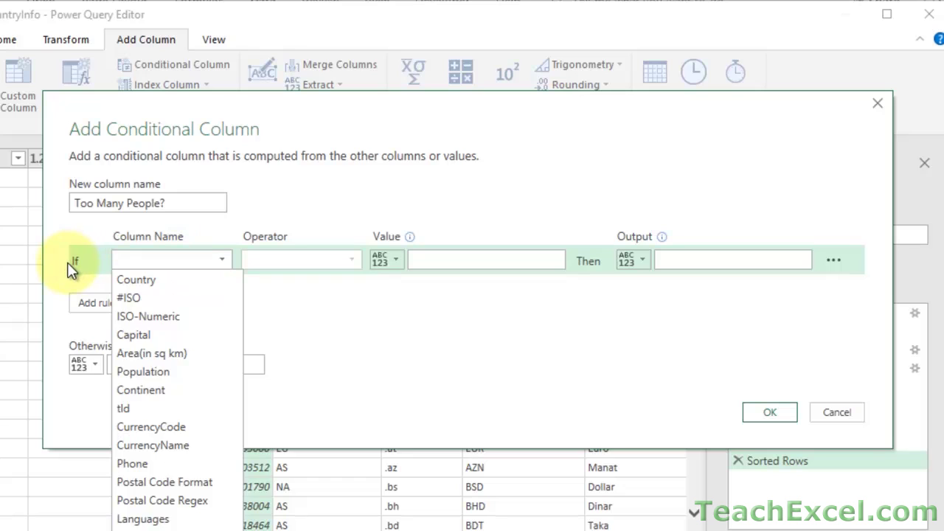
{"action": "left_click", "coordinate": [102, 268]}
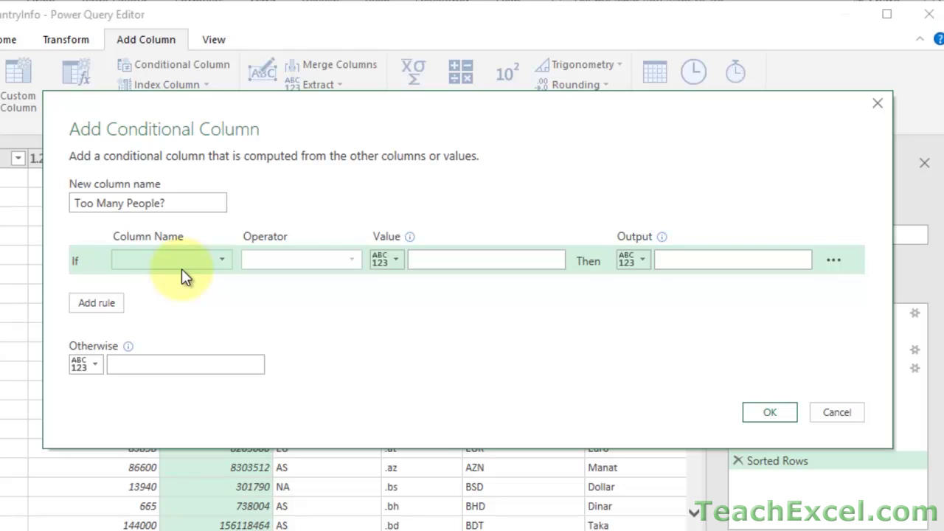
{"action": "left_click_drag", "start_coordinate": [166, 102], "coordinate": [149, 112]}
{"action": "left_click", "coordinate": [182, 237]}
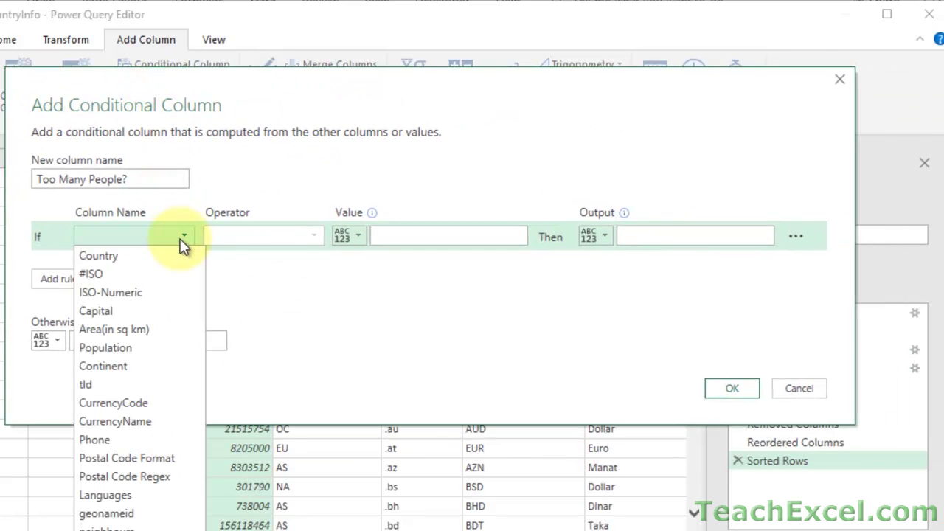
{"action": "left_click", "coordinate": [95, 352]}
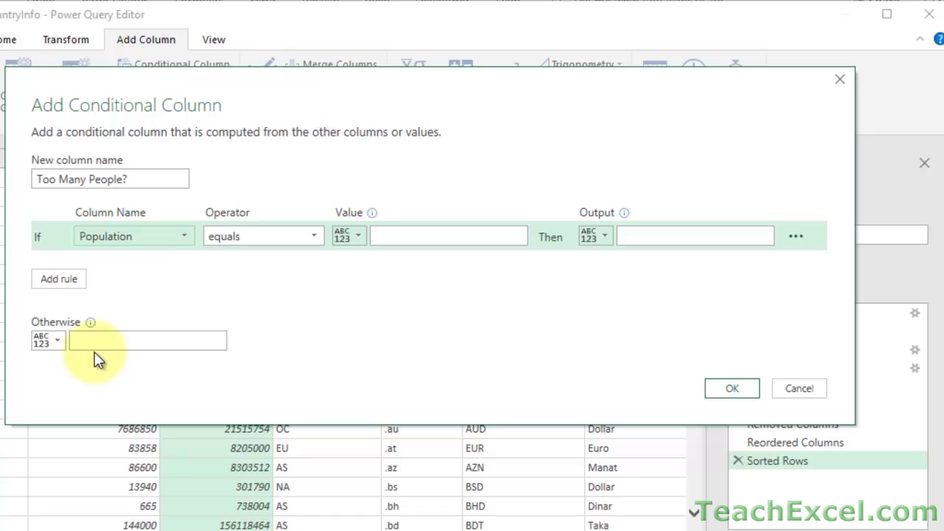
{"action": "left_click", "coordinate": [311, 237]}
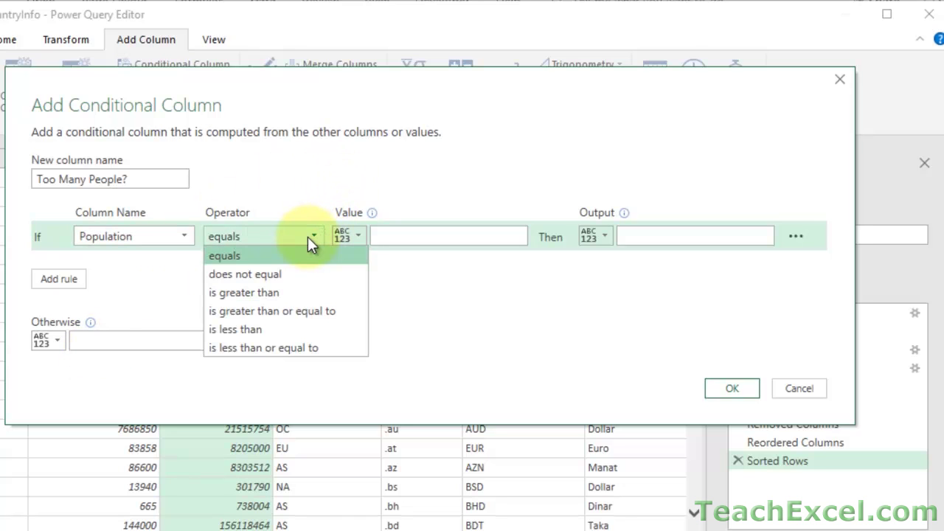
{"action": "left_click", "coordinate": [251, 292]}
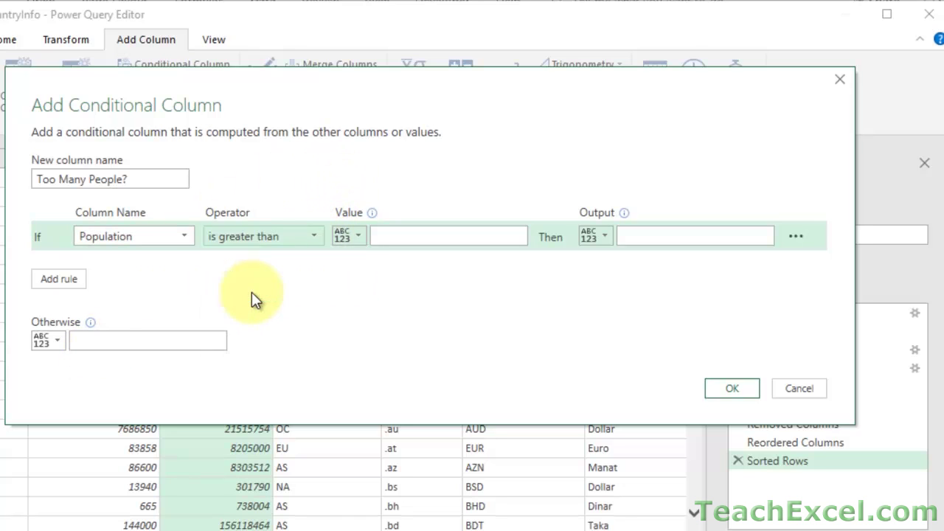
{"action": "left_click", "coordinate": [428, 238]}
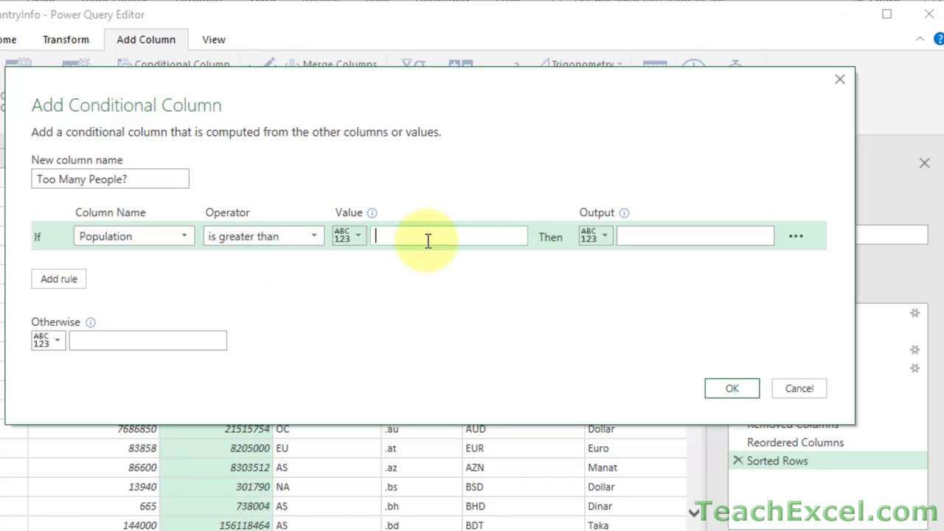
{"action": "type", "text": "500000000"}
Set the rule's output to Yes and the otherwise result to No
{"action": "left_click", "coordinate": [637, 234]}
{"action": "type", "text": "Yes"}
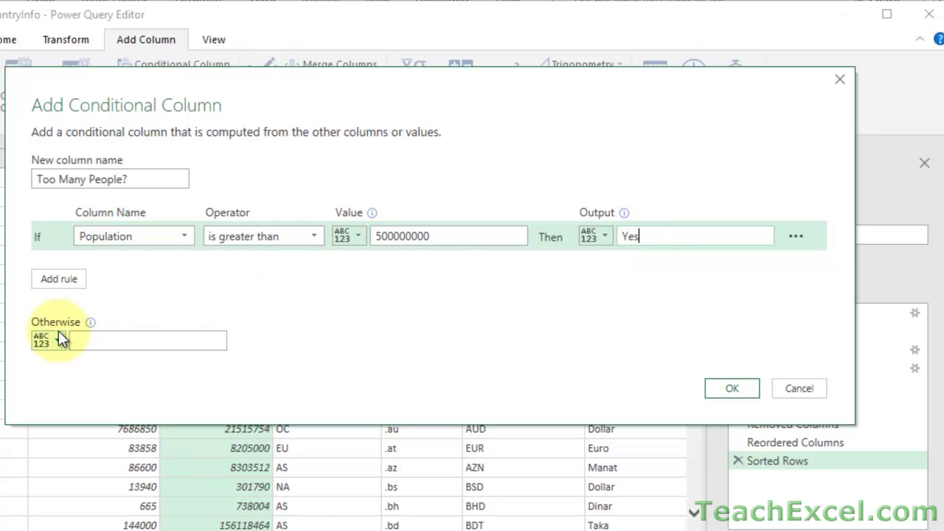
{"action": "left_click", "coordinate": [127, 343]}
{"action": "type", "text": "No"}
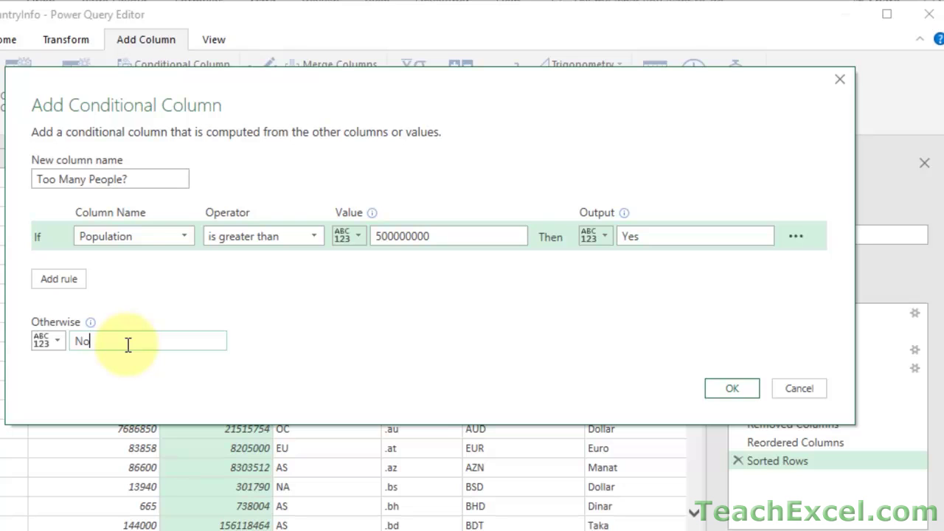
{"action": "left_click", "coordinate": [56, 279]}
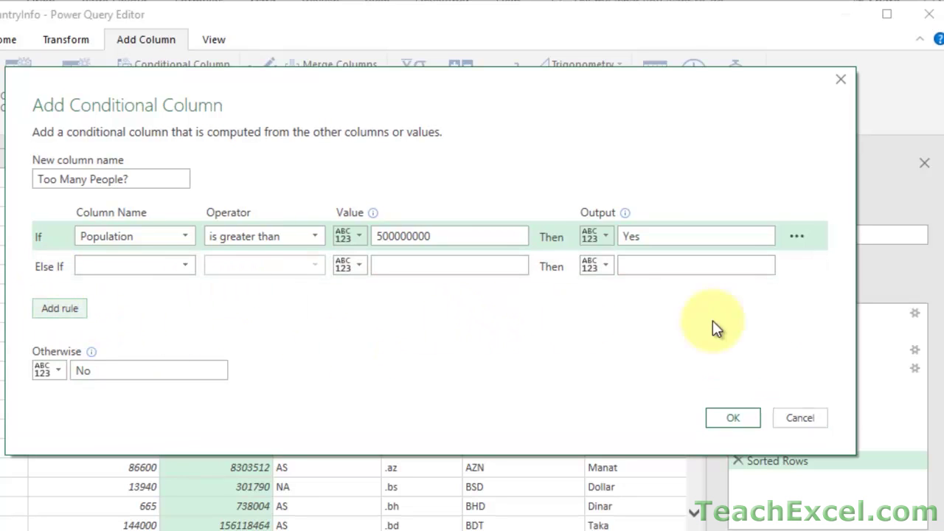
{"action": "left_click", "coordinate": [798, 268]}
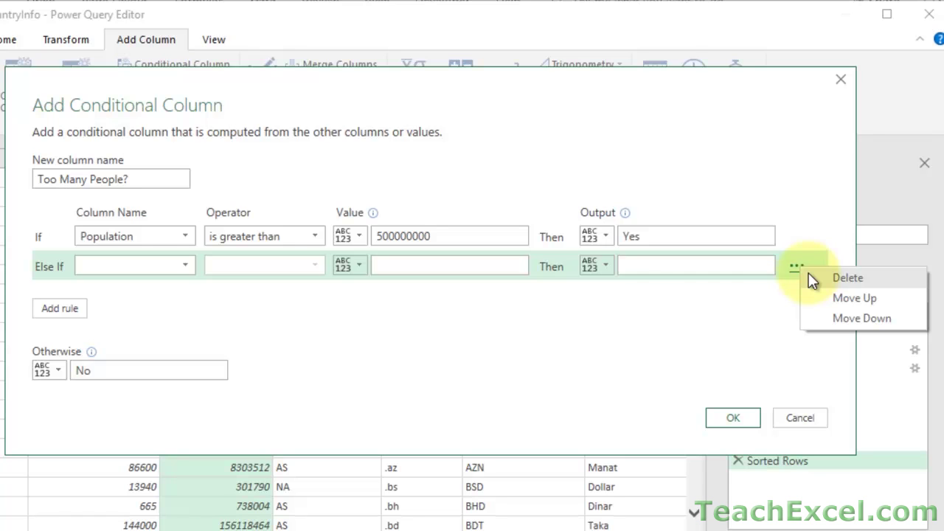
{"action": "left_click", "coordinate": [812, 278]}
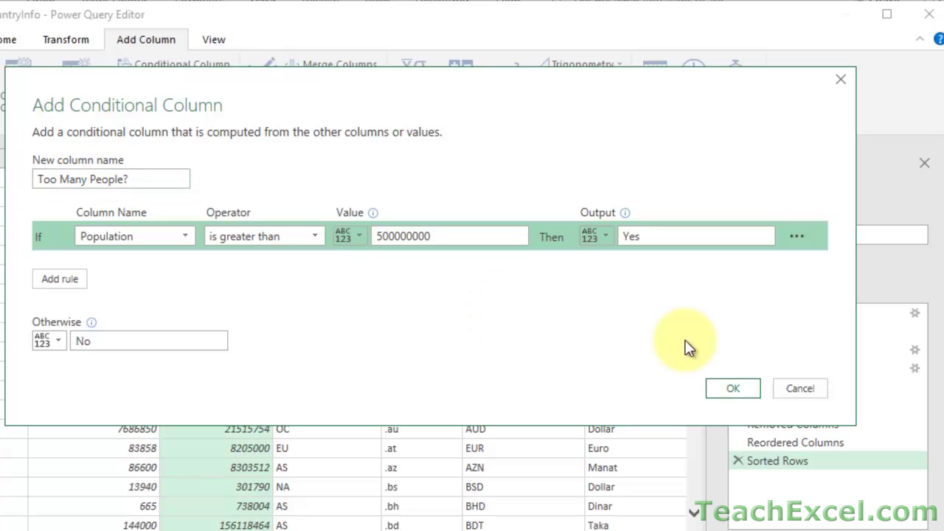
Create the conditional column and move it directly after the Population column
{"action": "left_click", "coordinate": [726, 387]}
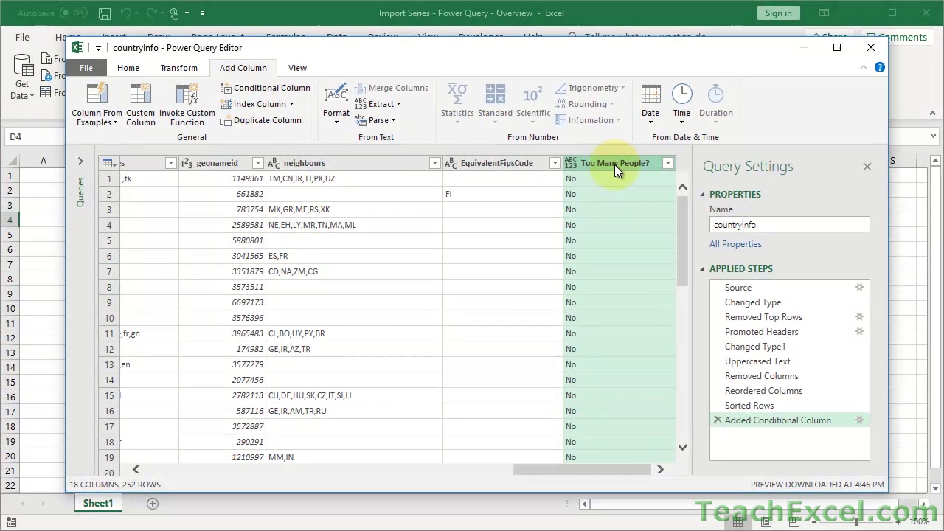
{"action": "left_click_drag", "start_coordinate": [615, 165], "coordinate": [345, 169]}
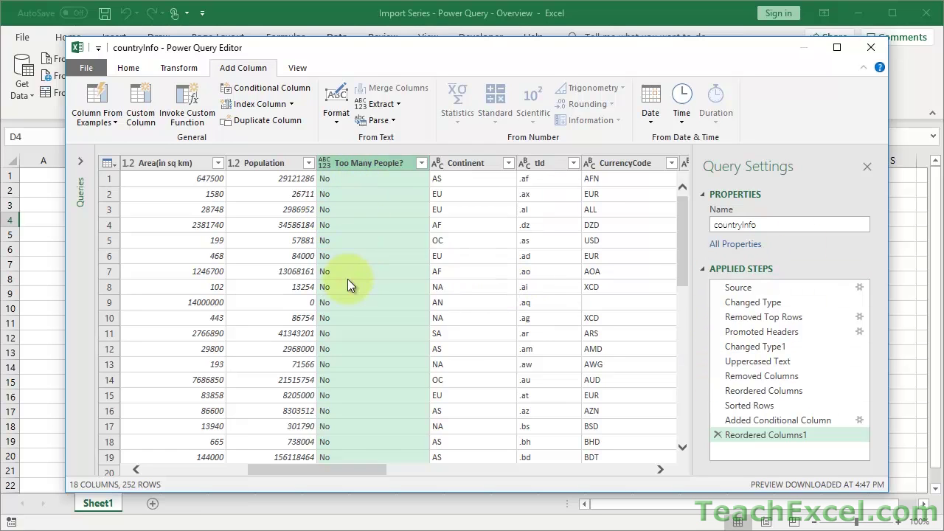
Sort the rows by Population in descending order and check the Too Many People? values against the countries
{"action": "left_click", "coordinate": [309, 163]}
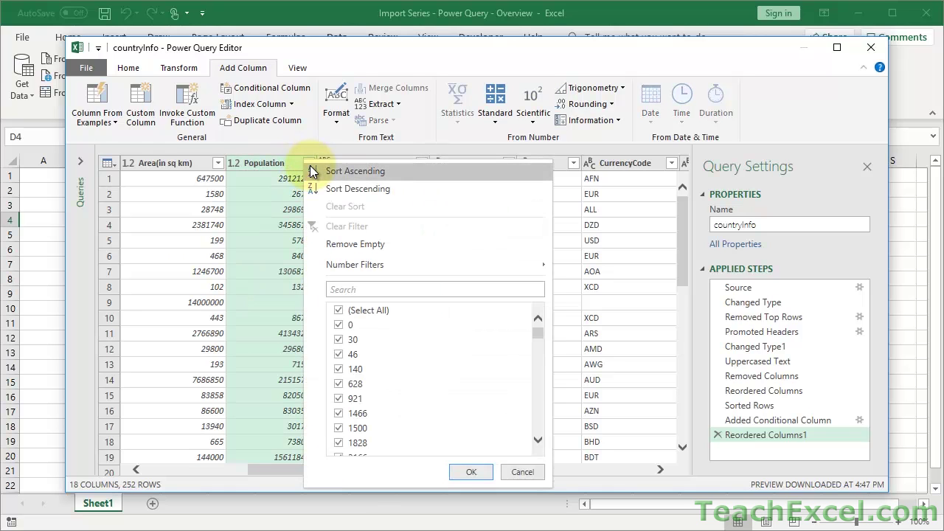
{"action": "left_click", "coordinate": [370, 188]}
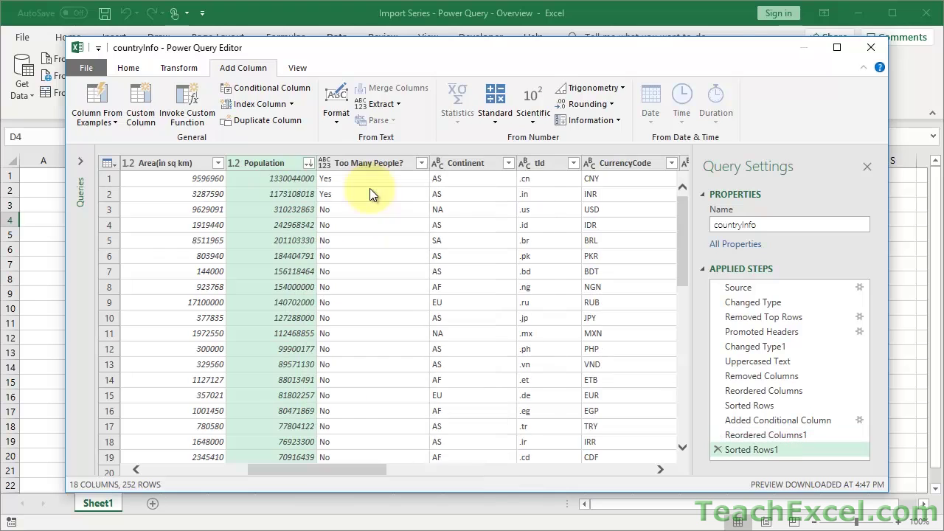
{"action": "left_click", "coordinate": [358, 178]}
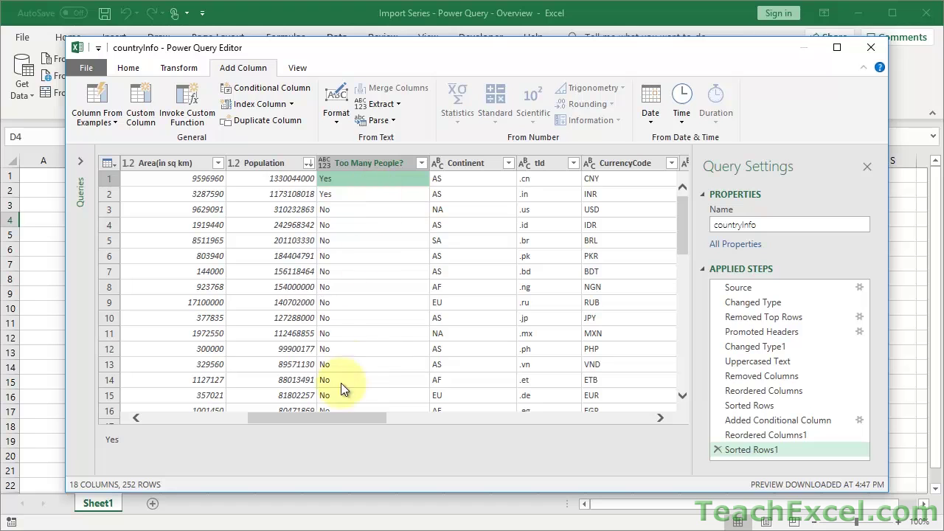
{"action": "left_click_drag", "start_coordinate": [333, 420], "coordinate": [205, 420]}
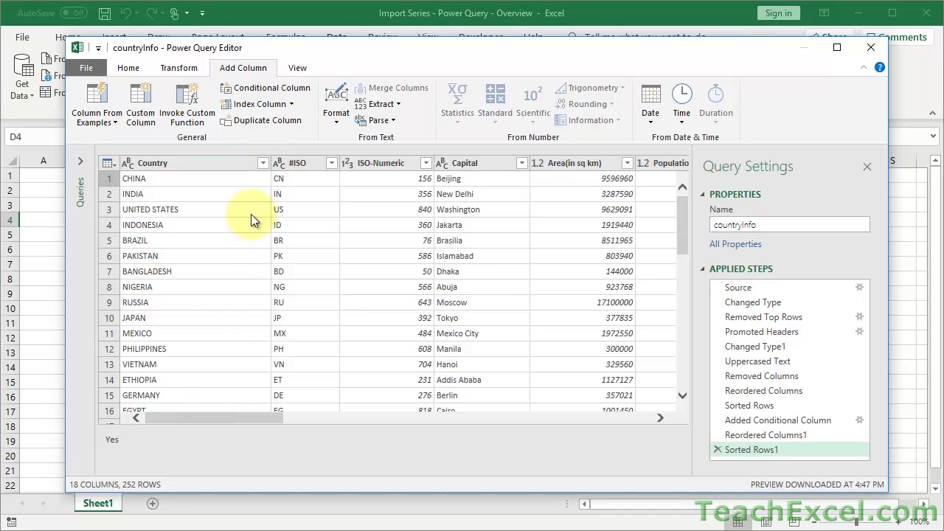
{"action": "left_click_drag", "start_coordinate": [241, 422], "coordinate": [364, 418]}
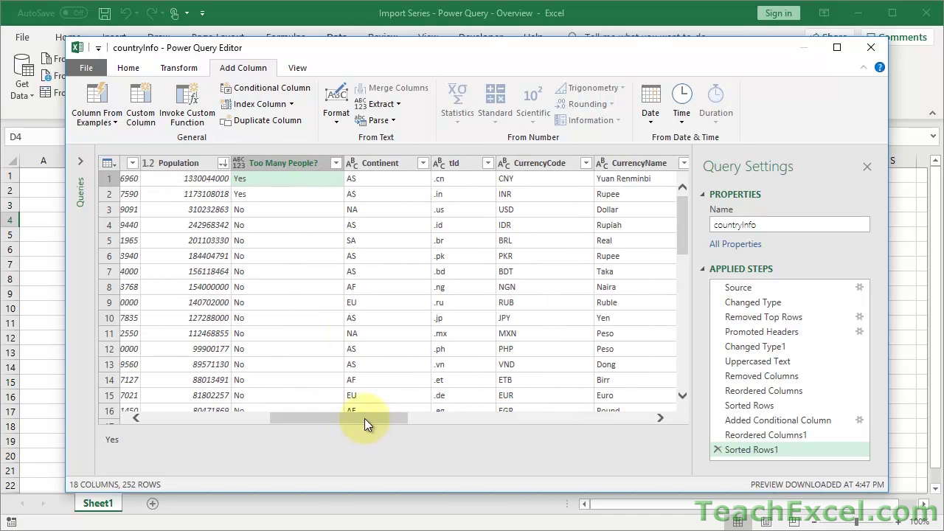
{"action": "left_click", "coordinate": [337, 163]}
{"action": "left_click", "coordinate": [303, 183]}
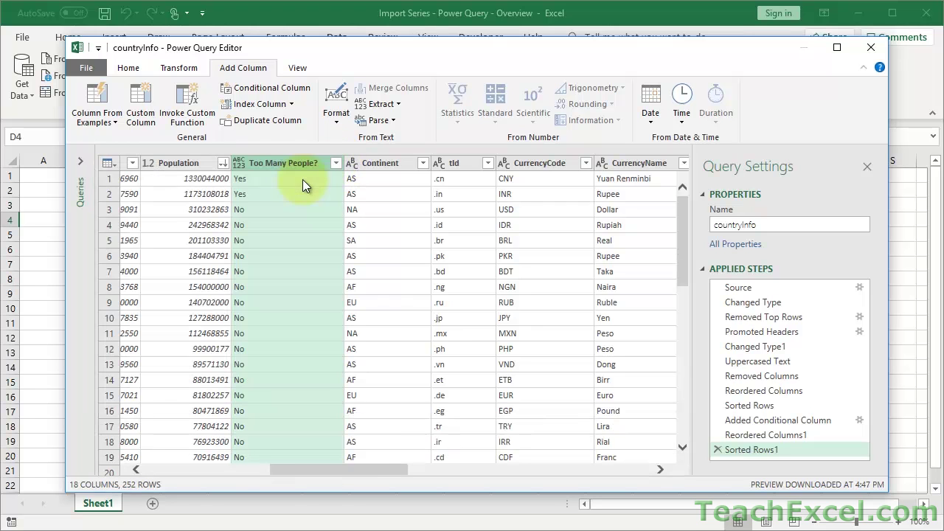
Sort the rows by Country in ascending order and clear the sort on the Population column
{"action": "left_click", "coordinate": [178, 471]}
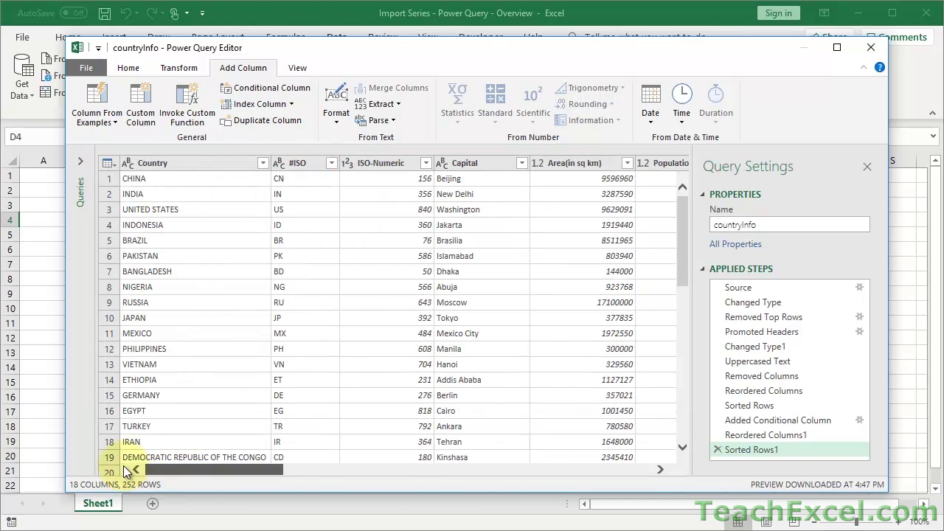
{"action": "left_click", "coordinate": [262, 163]}
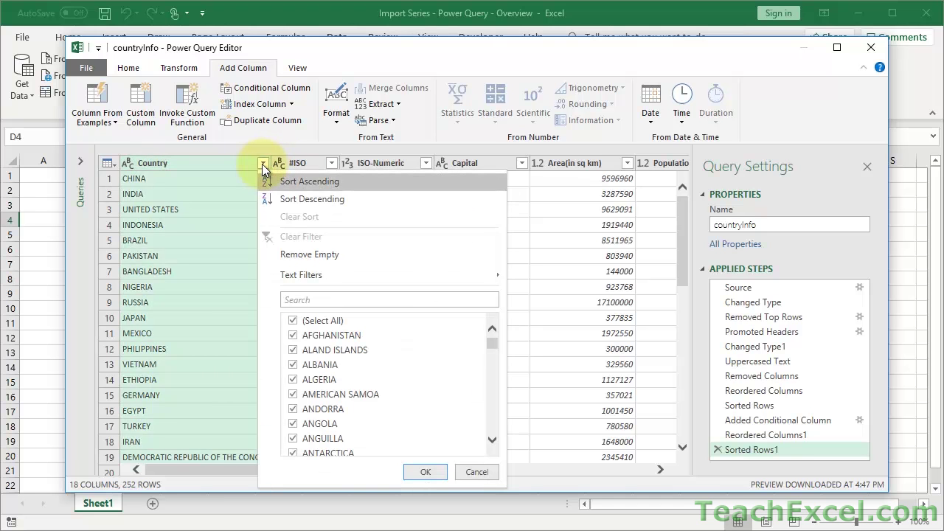
{"action": "left_click", "coordinate": [305, 187]}
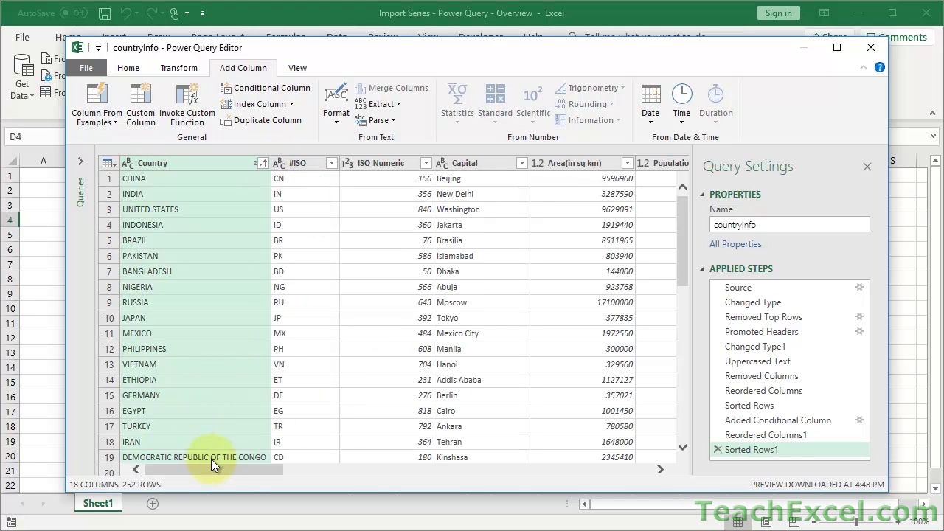
{"action": "left_click_drag", "start_coordinate": [211, 470], "coordinate": [342, 264]}
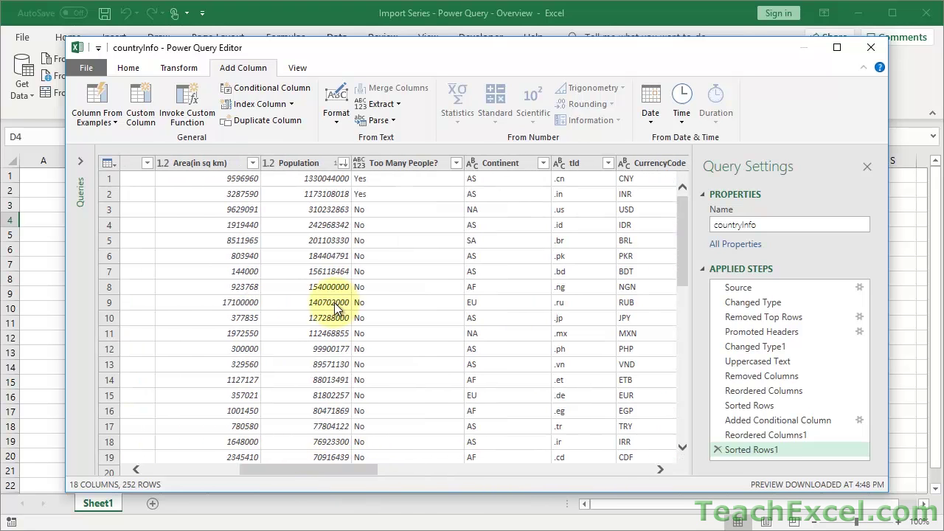
{"action": "left_click", "coordinate": [344, 163]}
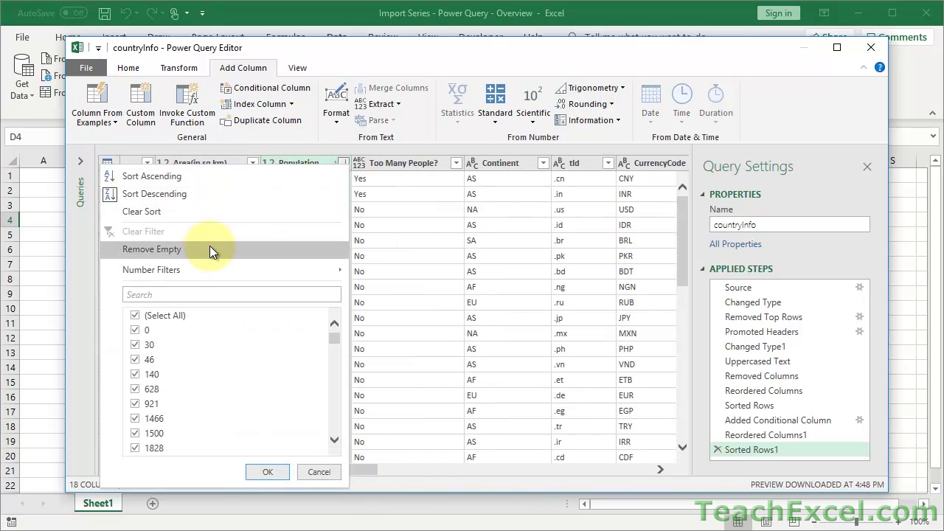
{"action": "key", "text": "Escape"}
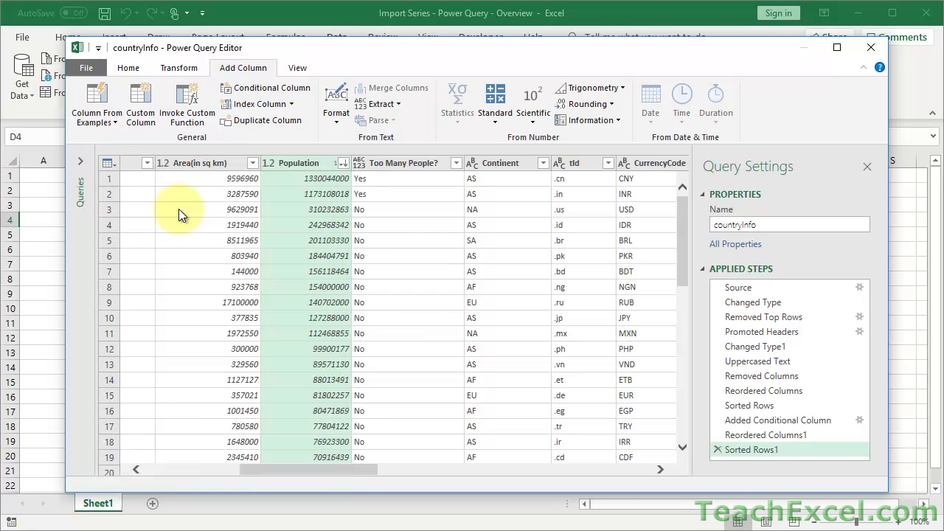
{"action": "left_click_drag", "start_coordinate": [337, 466], "coordinate": [181, 460]}
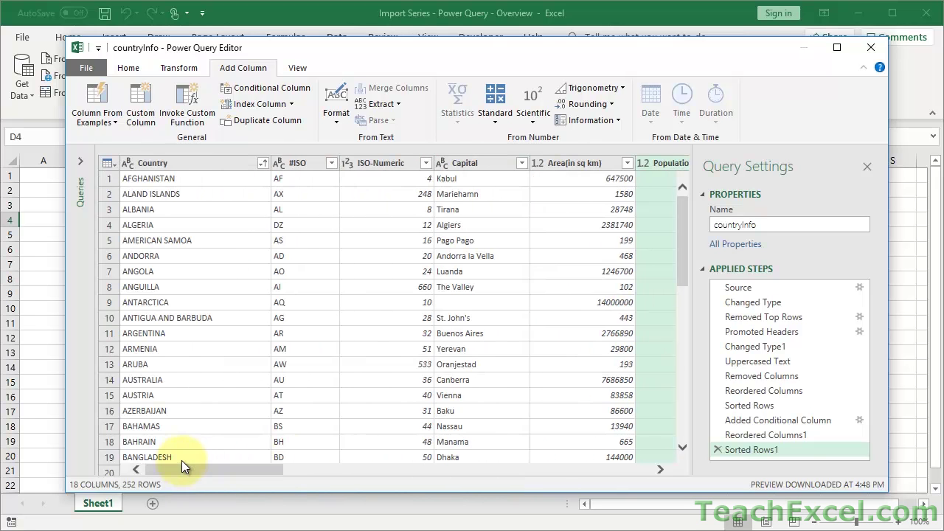
Examine the code behind the countryInfo query in the Advanced Editor and close it without changes
{"action": "left_click", "coordinate": [131, 69]}
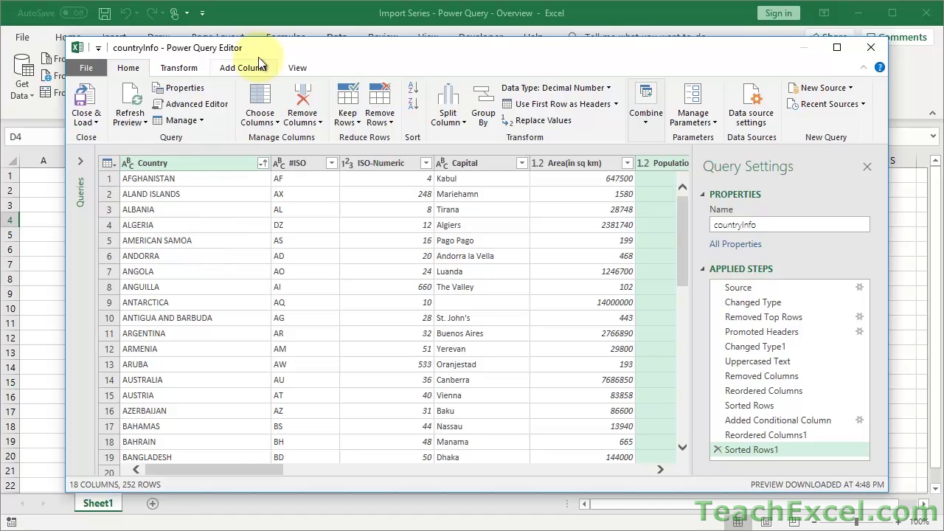
{"action": "left_click", "coordinate": [293, 68]}
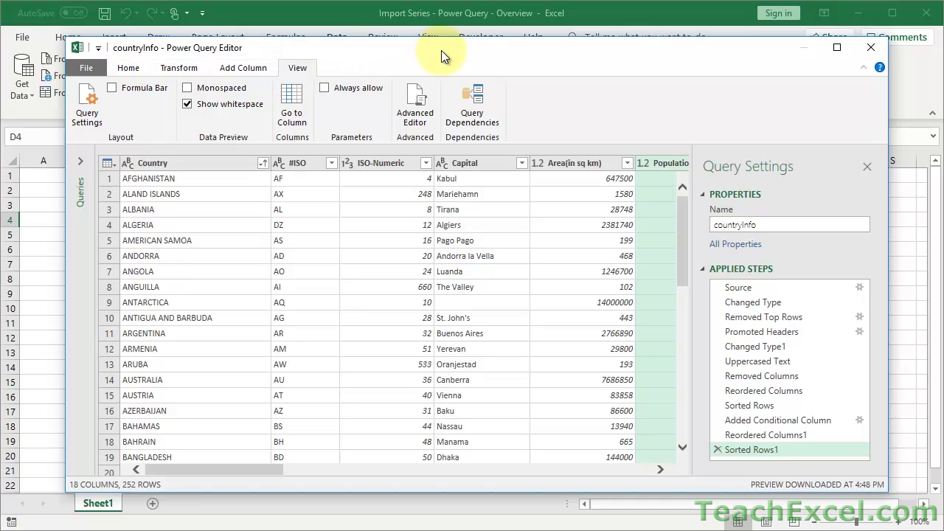
{"action": "left_click", "coordinate": [411, 103]}
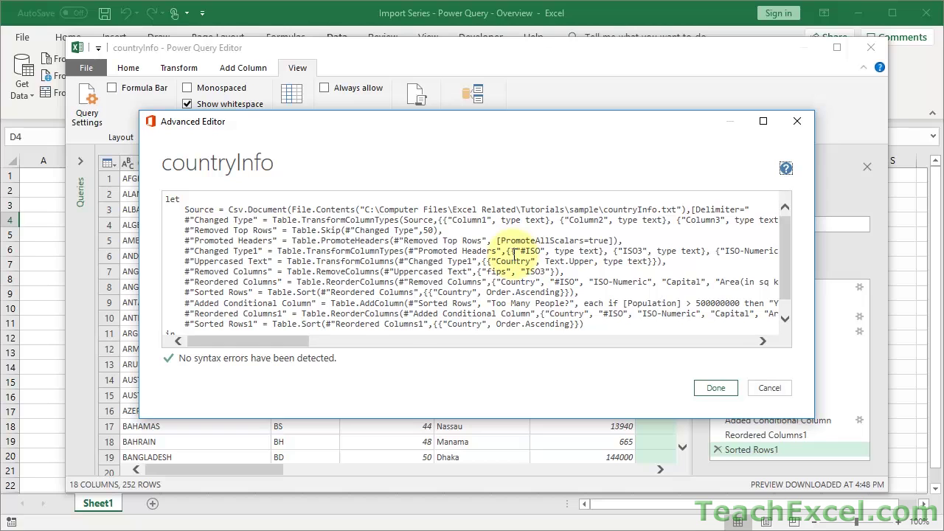
{"action": "scroll", "coordinate": [514, 253], "scroll_direction": "down", "scroll_amount": 1}
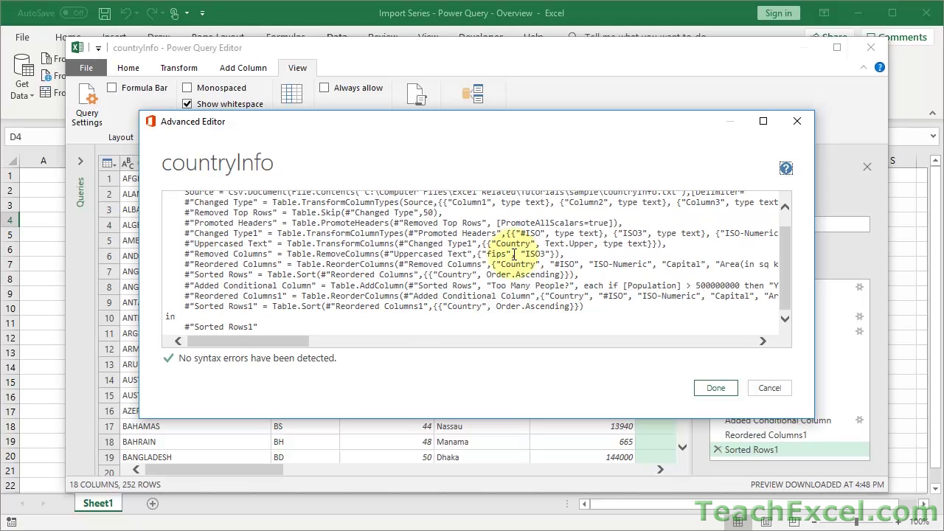
{"action": "scroll", "coordinate": [514, 253], "scroll_direction": "up", "scroll_amount": 1}
{"action": "scroll", "coordinate": [590, 221], "scroll_direction": "down", "scroll_amount": 1}
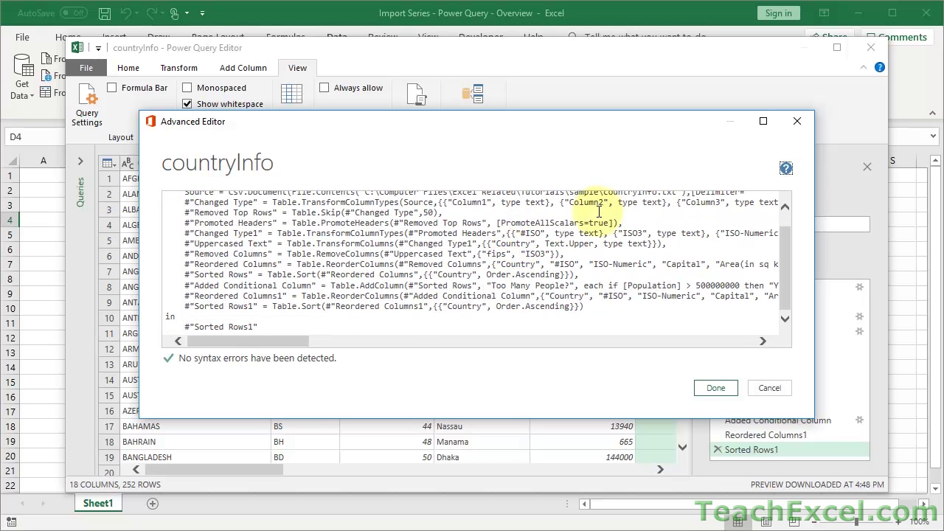
{"action": "left_click", "coordinate": [803, 124]}
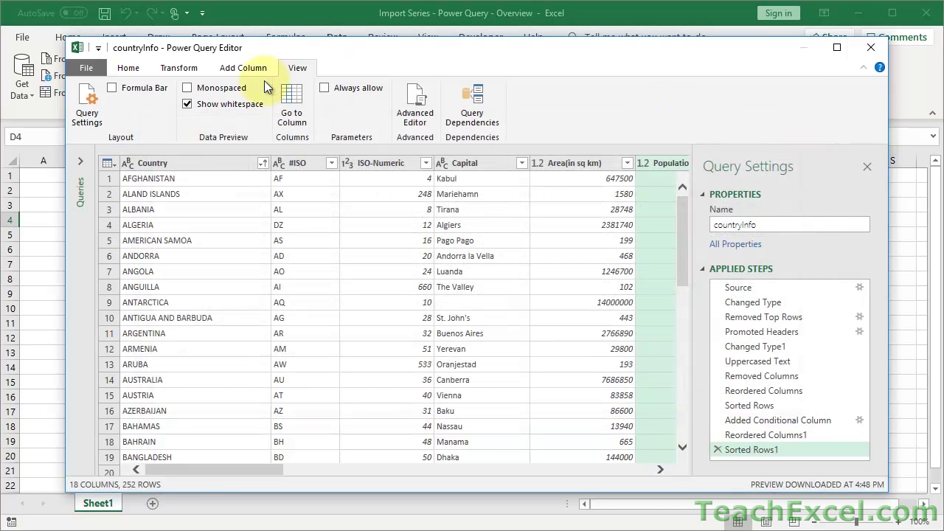
Review the data at each applied step in order, from Source to Sorted Rows1
{"action": "left_click", "coordinate": [128, 68]}
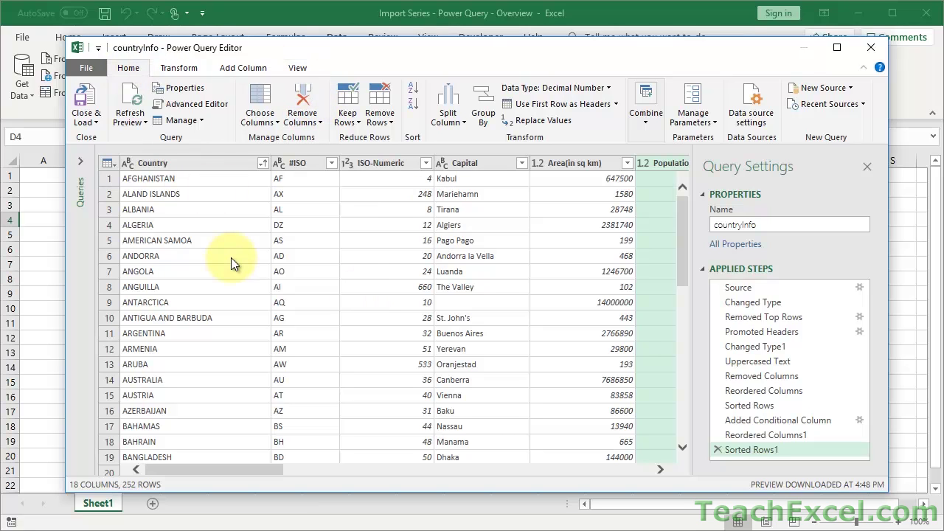
{"action": "left_click", "coordinate": [750, 288]}
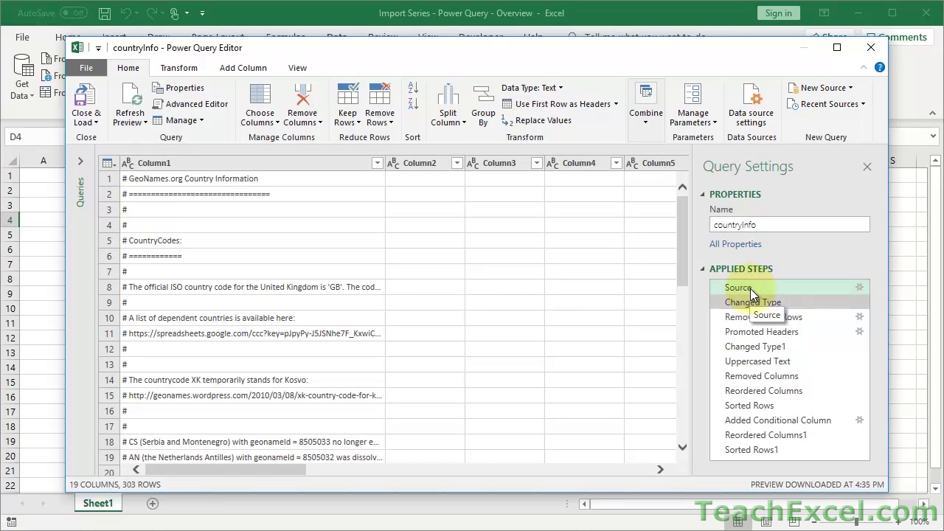
{"action": "left_click", "coordinate": [755, 303]}
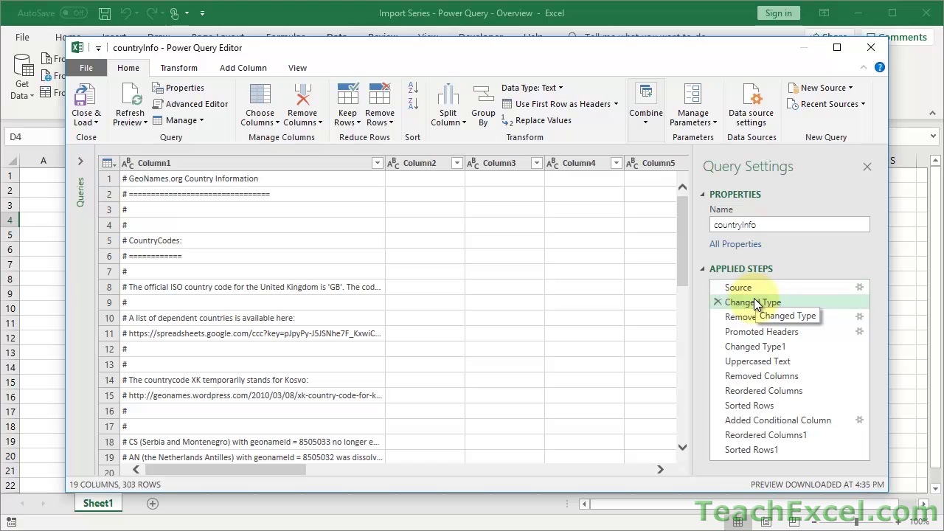
{"action": "left_click", "coordinate": [749, 321]}
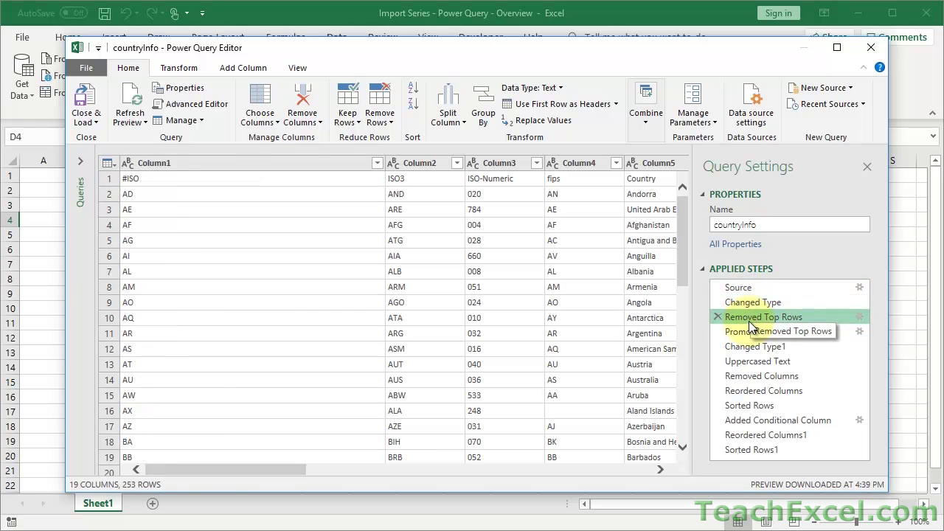
{"action": "left_click", "coordinate": [748, 334]}
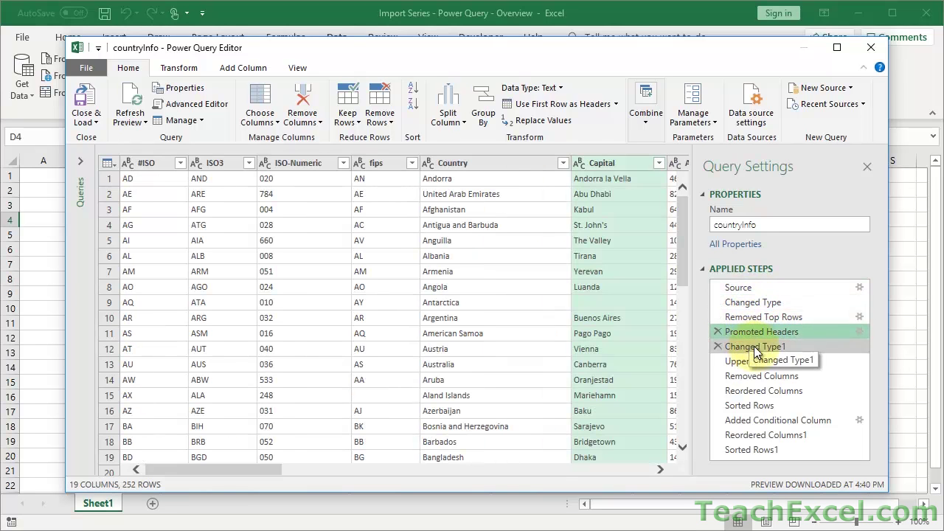
{"action": "left_click", "coordinate": [805, 345]}
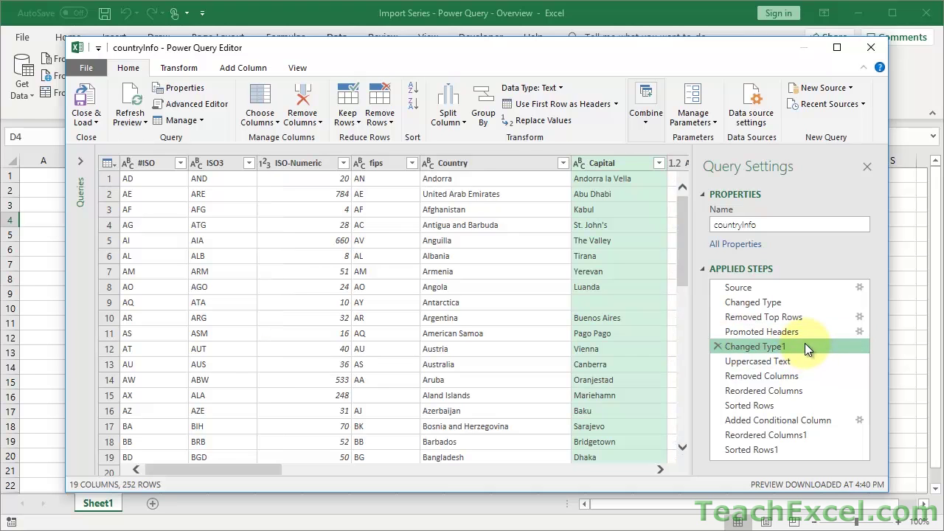
{"action": "left_click", "coordinate": [799, 361]}
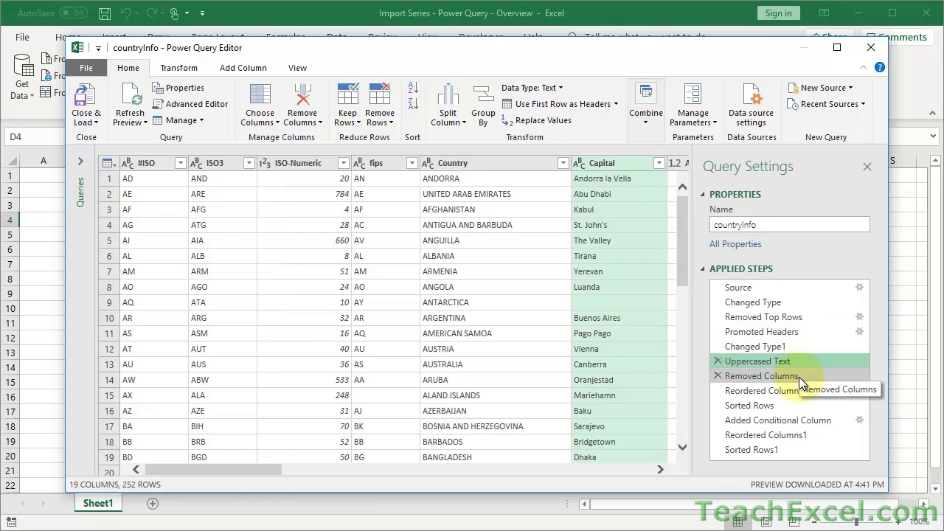
{"action": "left_click", "coordinate": [799, 377]}
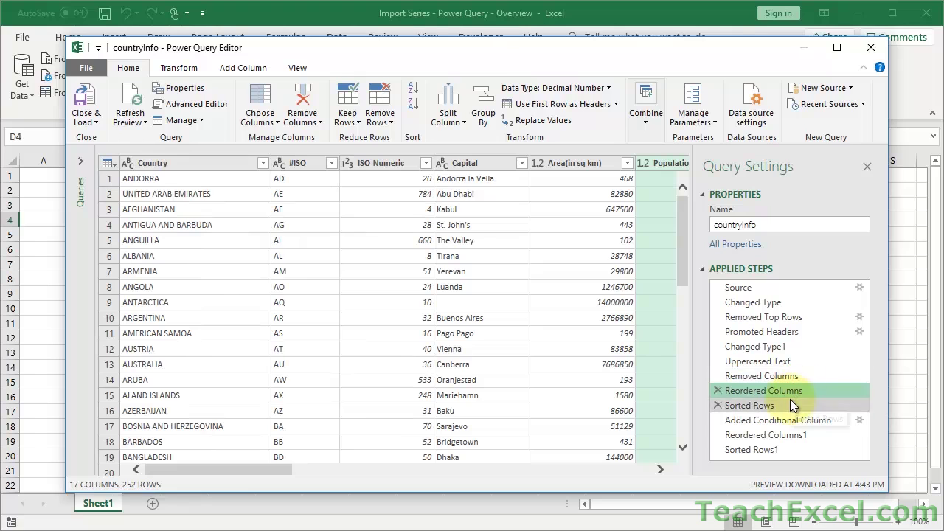
{"action": "left_click", "coordinate": [789, 404]}
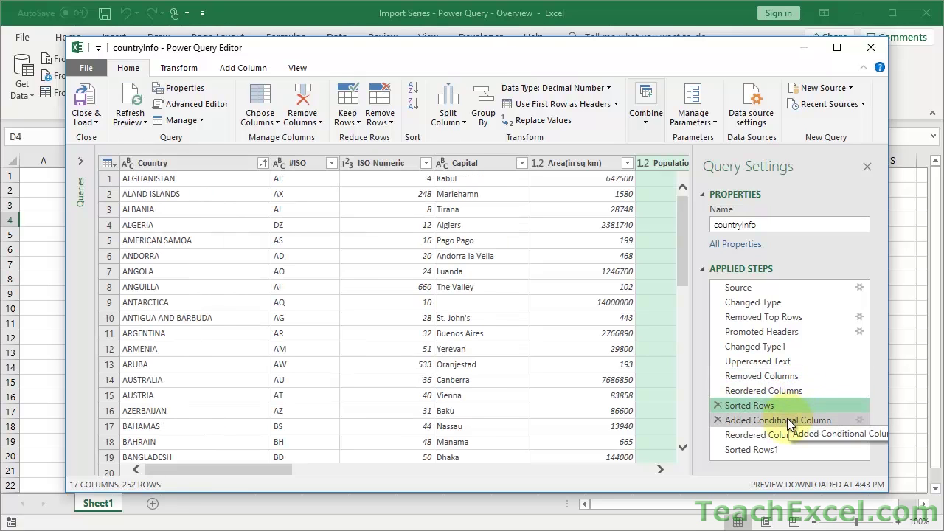
{"action": "left_click", "coordinate": [788, 420]}
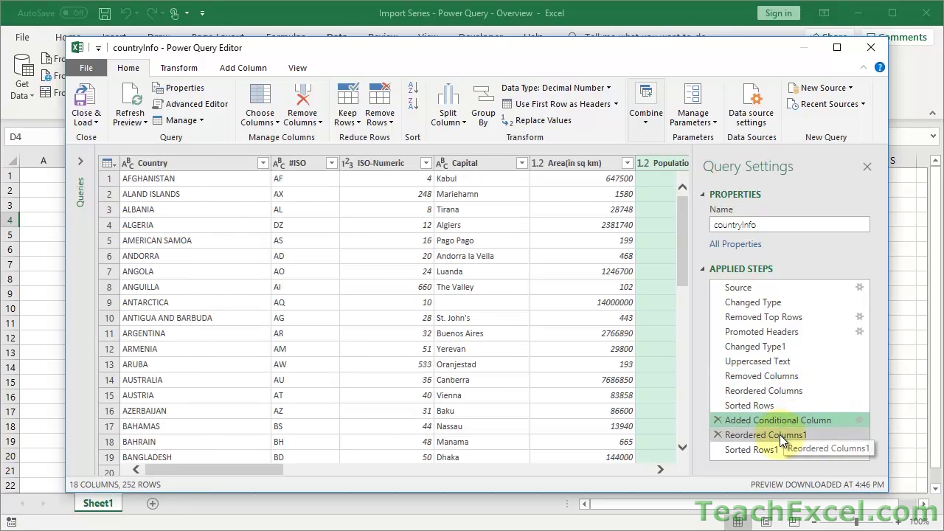
{"action": "left_click", "coordinate": [780, 435]}
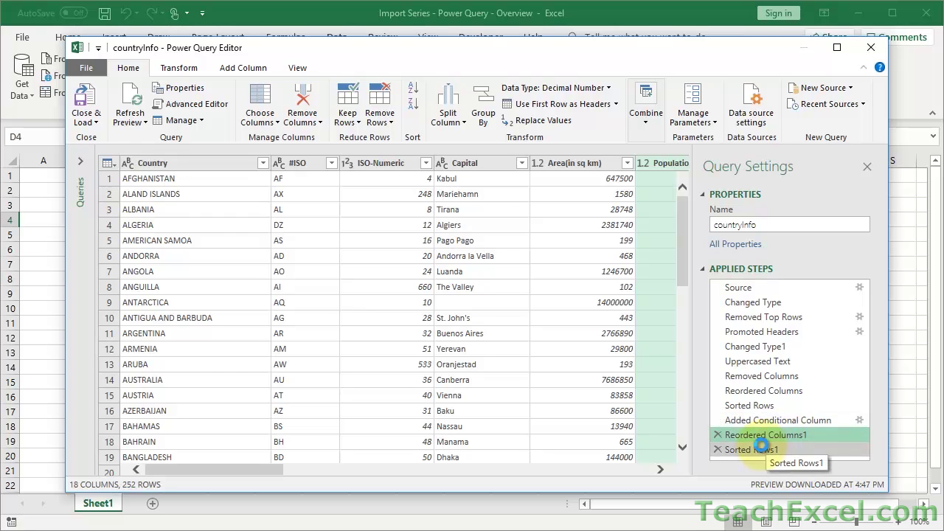
{"action": "left_click", "coordinate": [761, 447]}
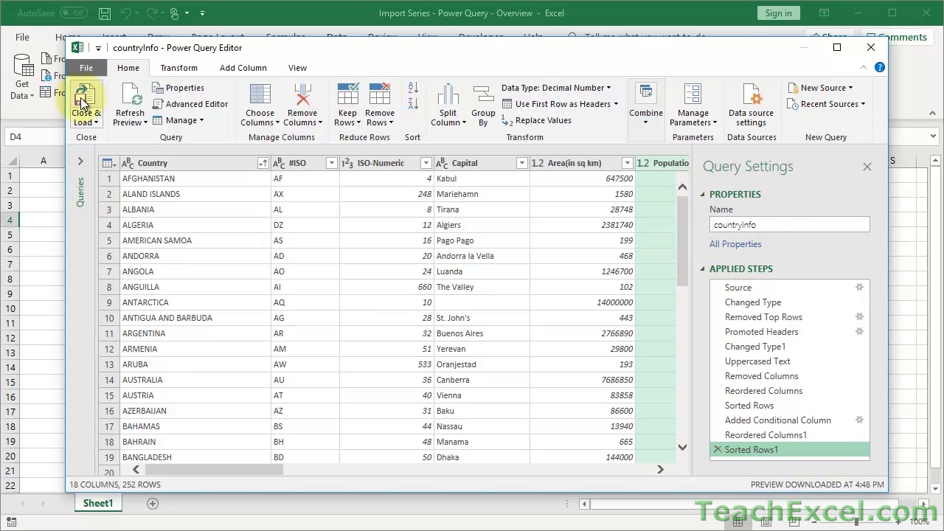
Close the query editor and load the countryInfo data into a new worksheet
{"action": "left_click", "coordinate": [90, 120]}
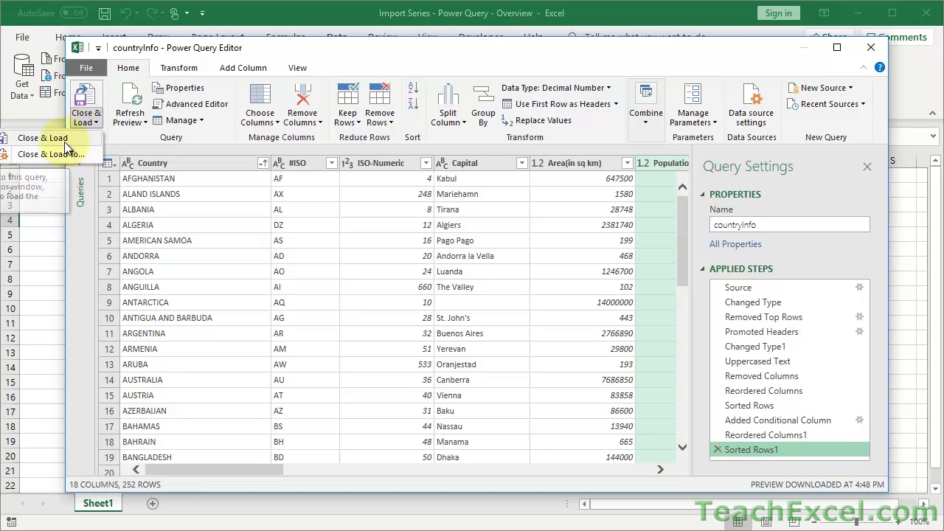
{"action": "left_click", "coordinate": [328, 47]}
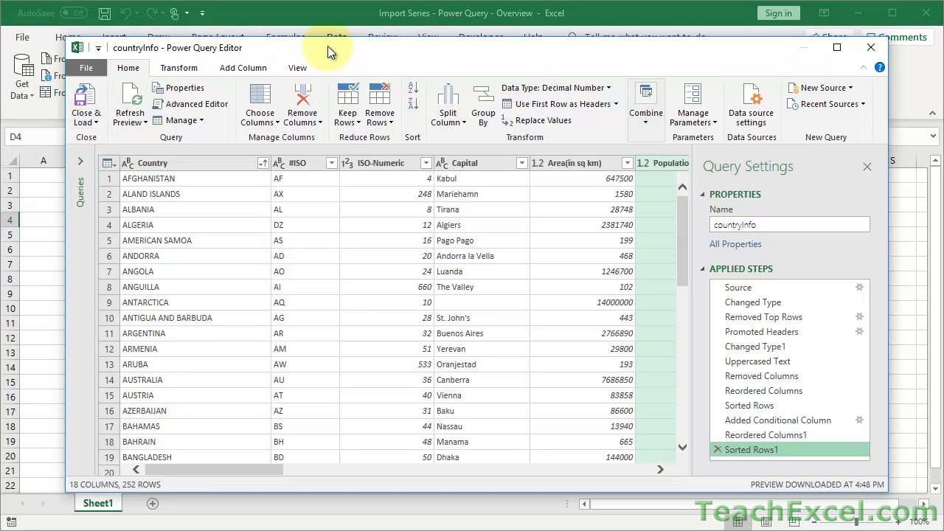
{"action": "left_click", "coordinate": [83, 94]}
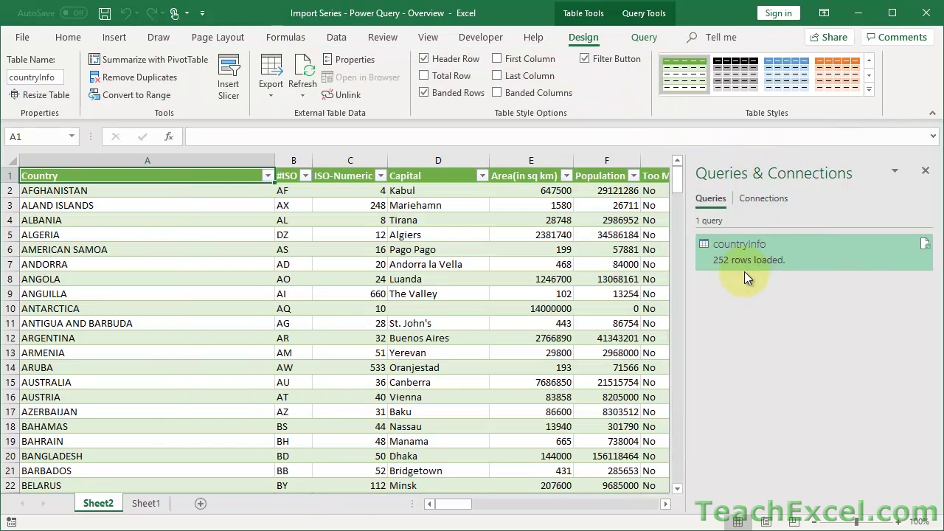
Reopen the loaded table's query for editing, refresh its preview and return to the worksheet
{"action": "left_click", "coordinate": [177, 220]}
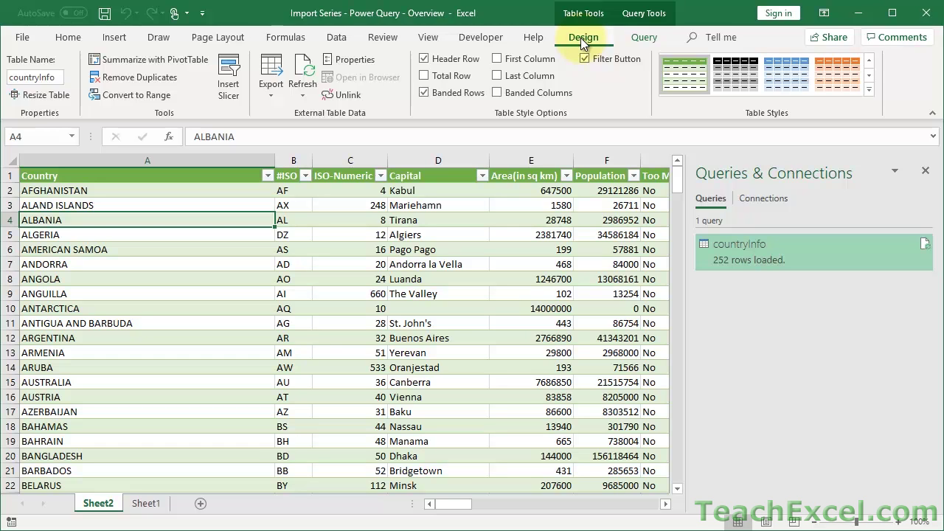
{"action": "left_click", "coordinate": [644, 41]}
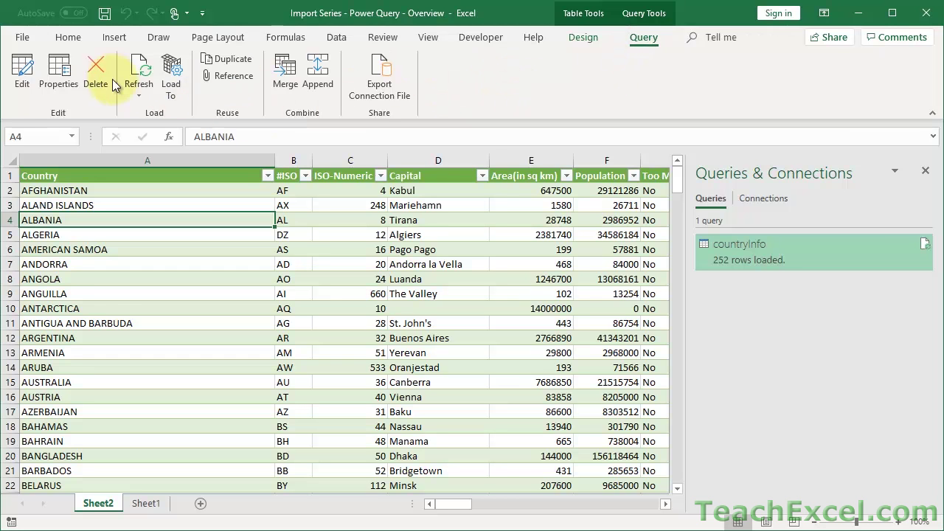
{"action": "left_click", "coordinate": [25, 68]}
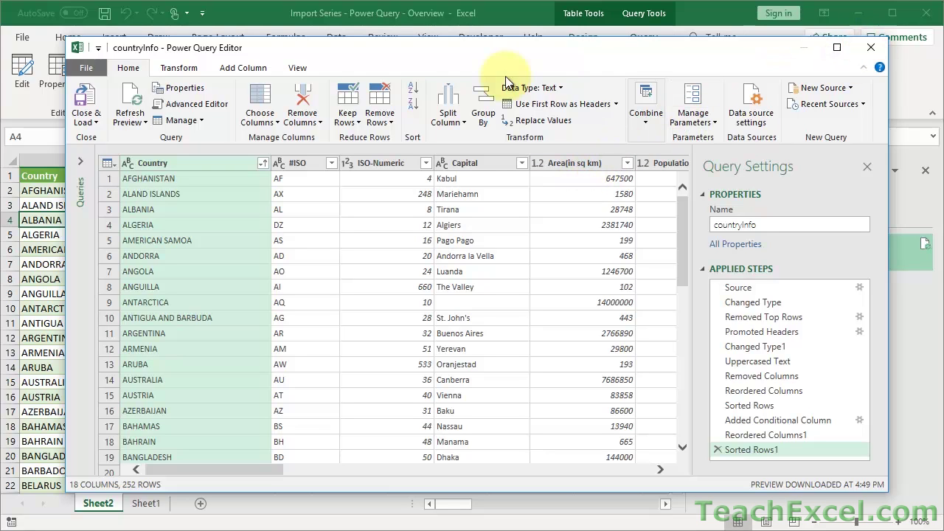
{"action": "left_click", "coordinate": [130, 120]}
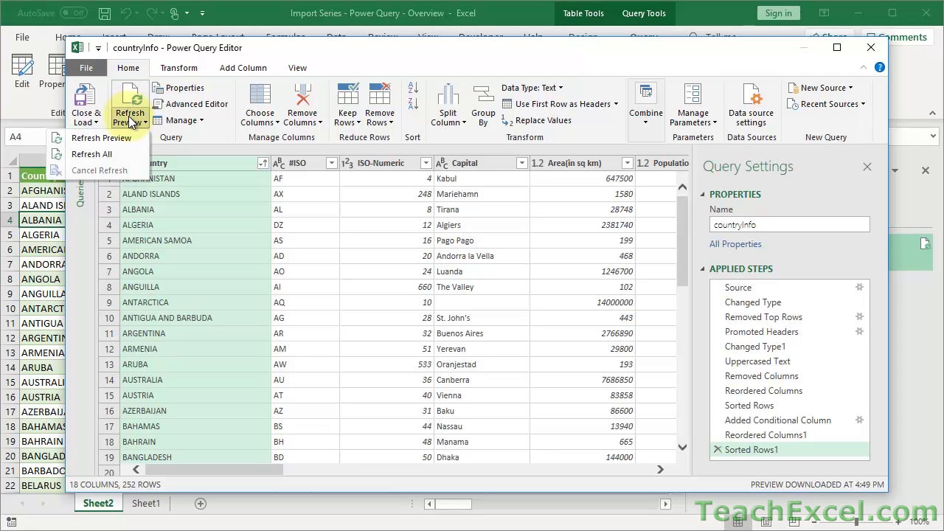
{"action": "left_click", "coordinate": [130, 97]}
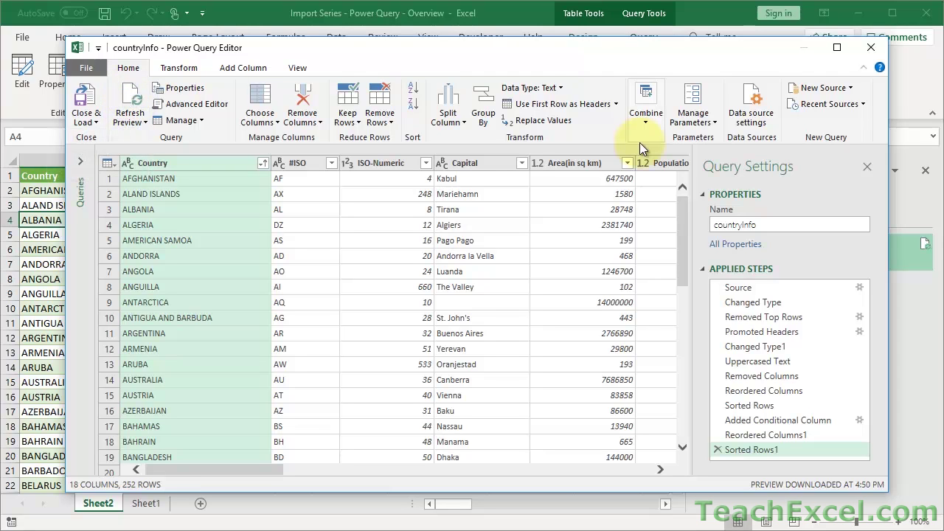
{"action": "left_click", "coordinate": [868, 49]}
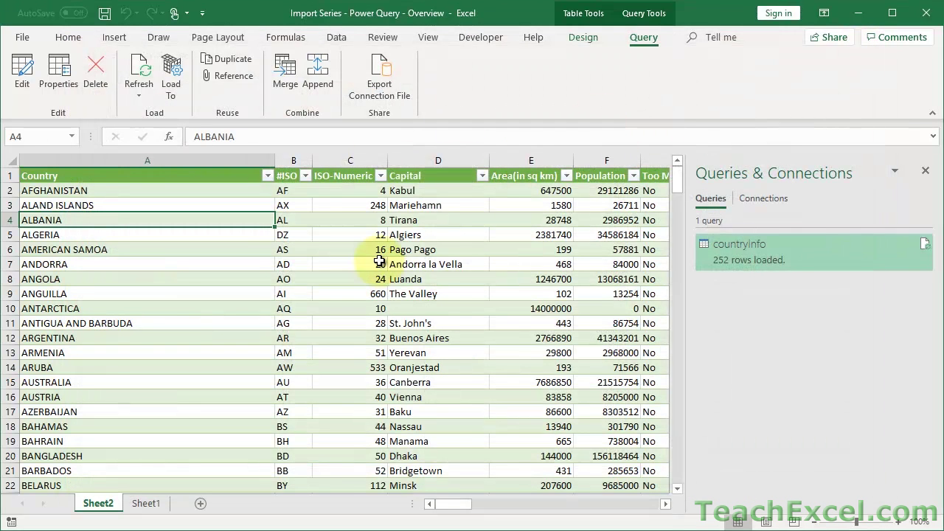
Refresh the loaded countryInfo table from its source file
{"action": "left_click", "coordinate": [139, 66]}
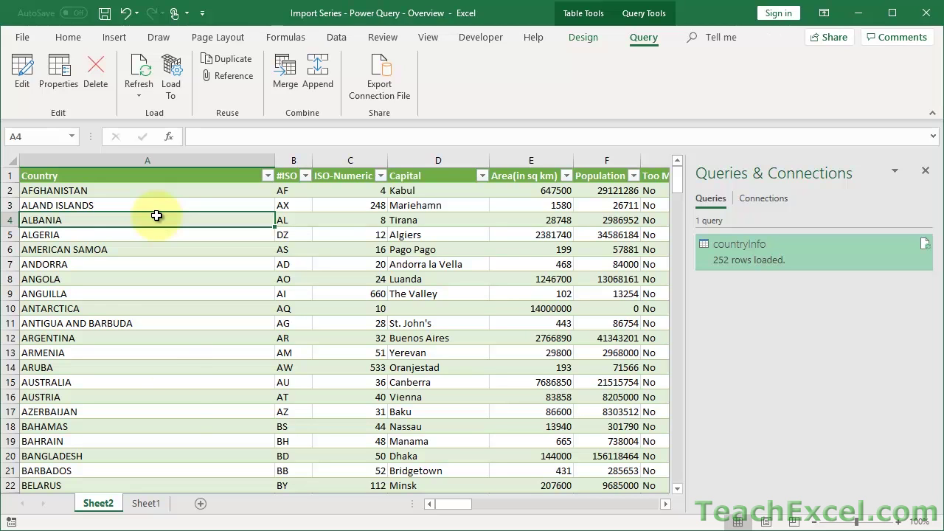
Go to Sheet1, close the Queries & Connections list and show it again
{"action": "left_click", "coordinate": [146, 503]}
{"action": "left_click", "coordinate": [124, 188]}
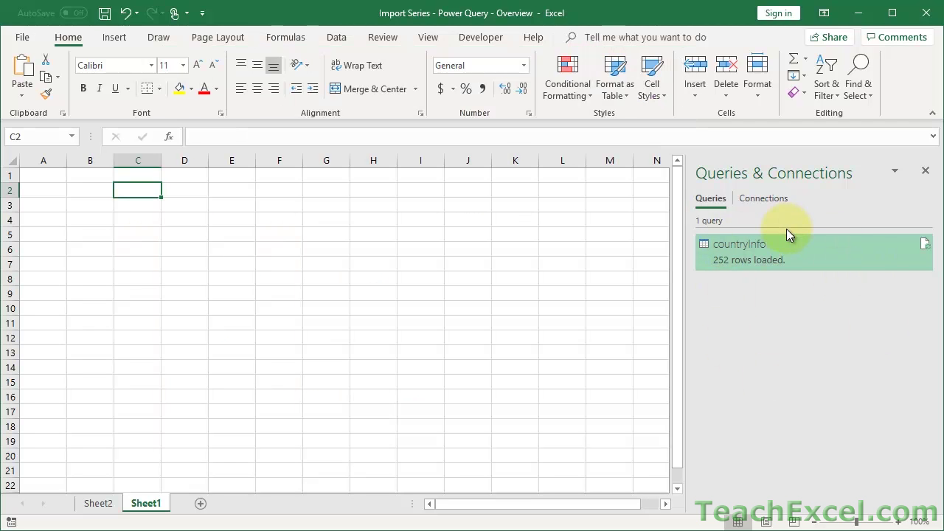
{"action": "left_click", "coordinate": [927, 172]}
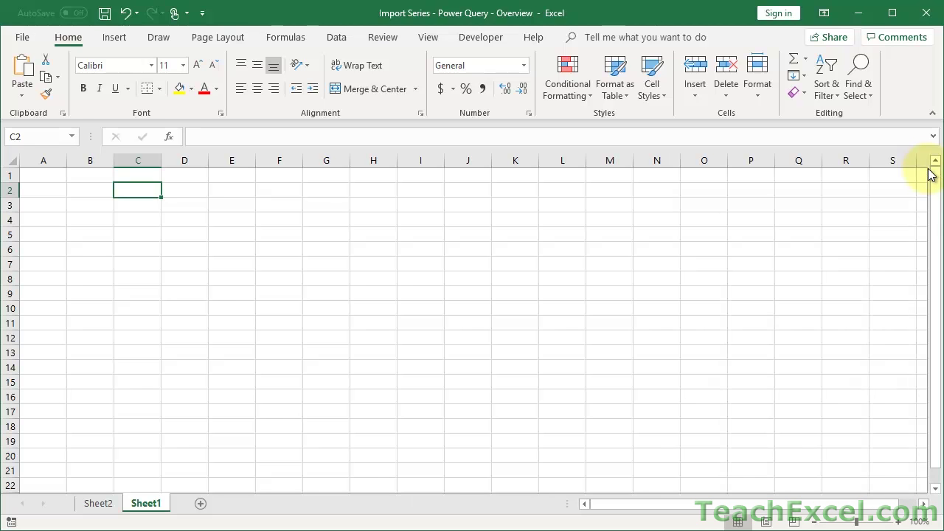
{"action": "left_click", "coordinate": [334, 38]}
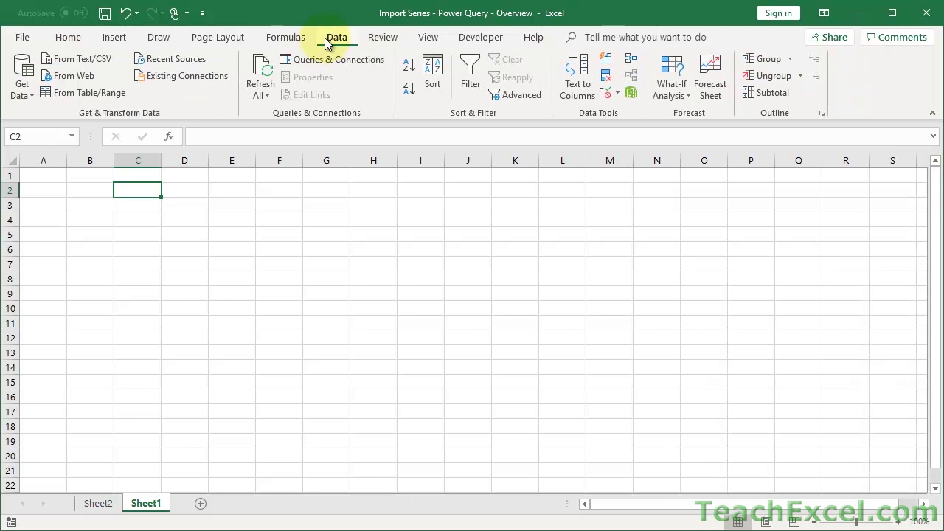
{"action": "left_click", "coordinate": [368, 62]}
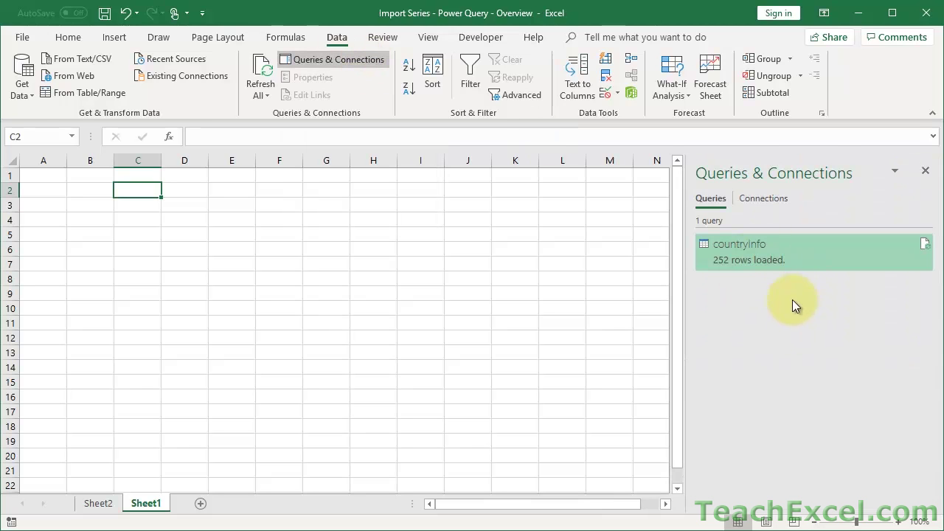
Preview the countryInfo query's details, open it for editing from the preview and close the query editor
{"action": "mouse_move", "coordinate": [763, 252]}
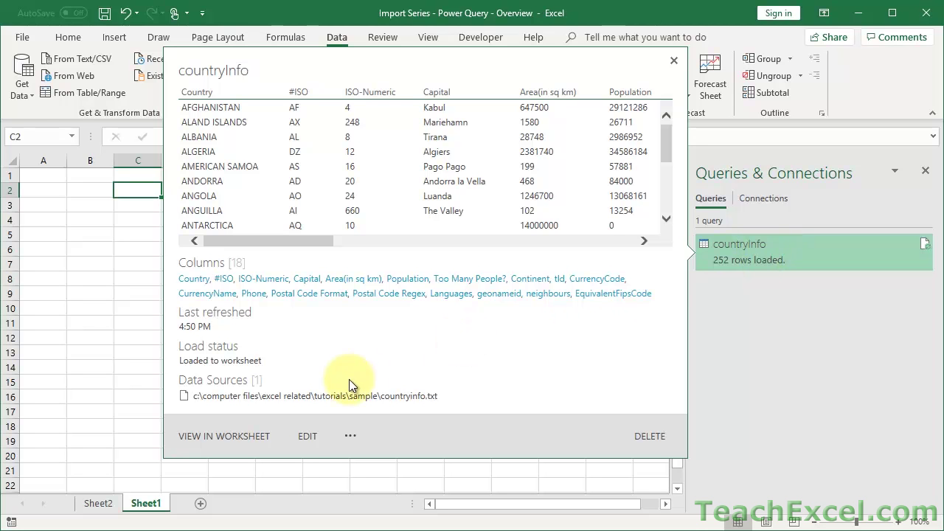
{"action": "left_click", "coordinate": [305, 437]}
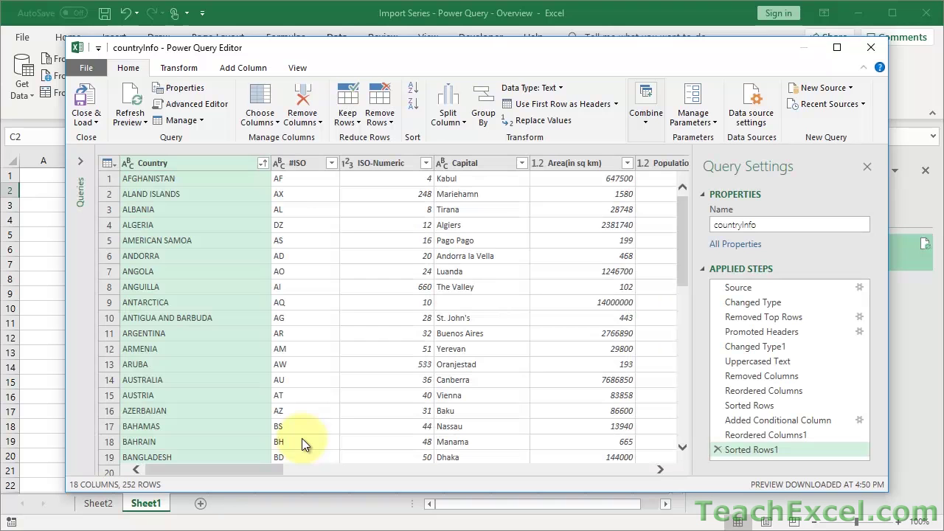
{"action": "left_click", "coordinate": [872, 47]}
Open countryInfo for editing from its entry in the query list and return to its table on Sheet2
{"action": "left_click", "coordinate": [773, 248]}
{"action": "right_click", "coordinate": [772, 248]}
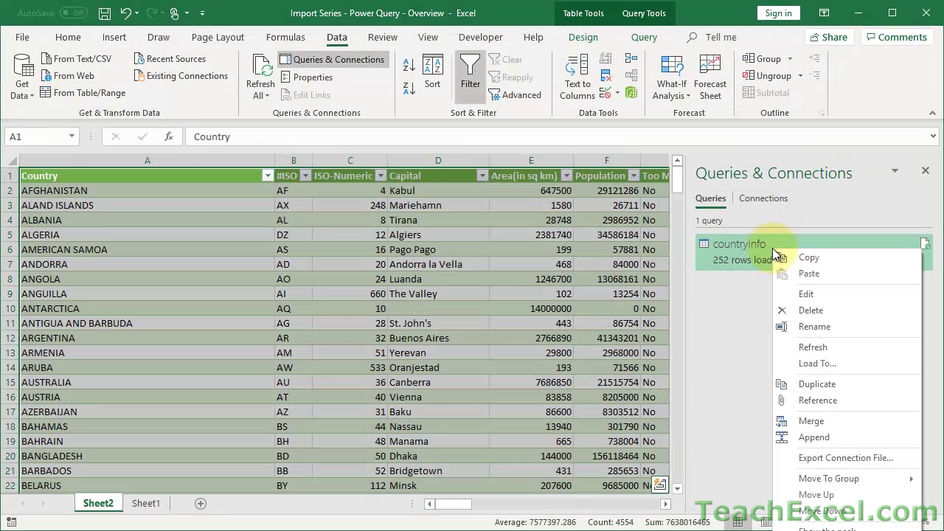
{"action": "left_click", "coordinate": [823, 293]}
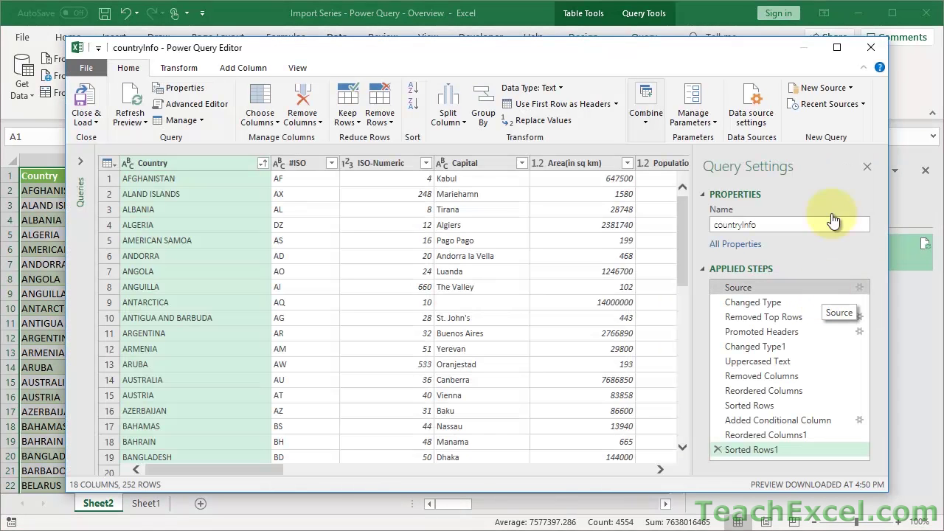
{"action": "left_click", "coordinate": [870, 51]}
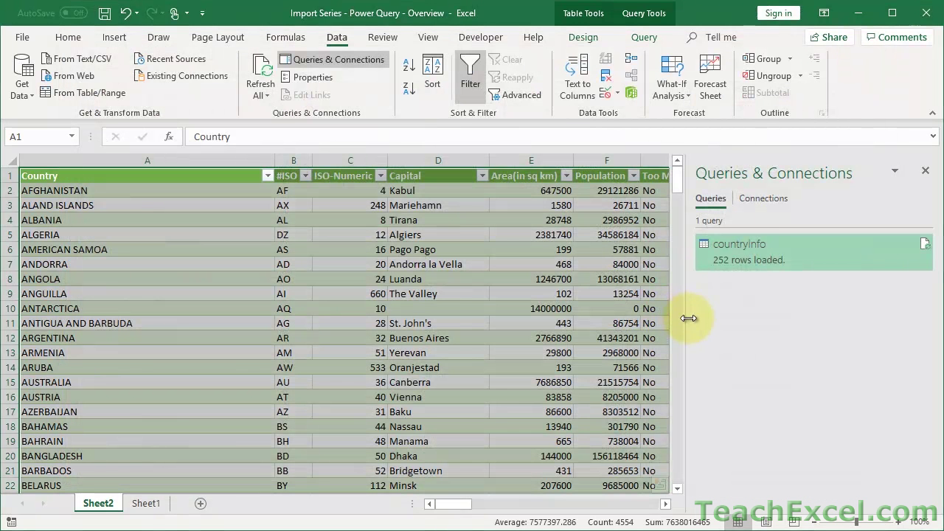
Narrow the query list to show more of the table and refresh the countryInfo table twice from its source
{"action": "left_click_drag", "start_coordinate": [687, 318], "coordinate": [780, 312]}
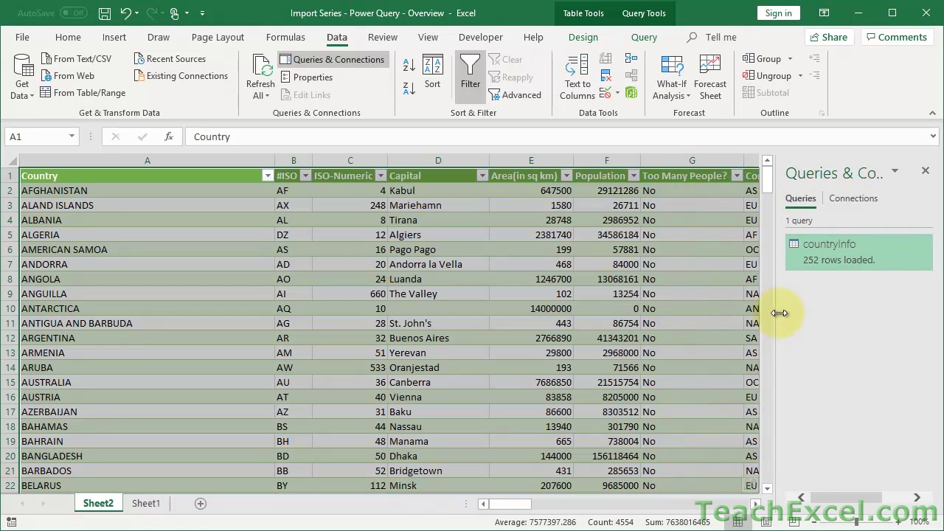
{"action": "left_click_drag", "start_coordinate": [183, 207], "coordinate": [289, 220]}
{"action": "left_click", "coordinate": [183, 210]}
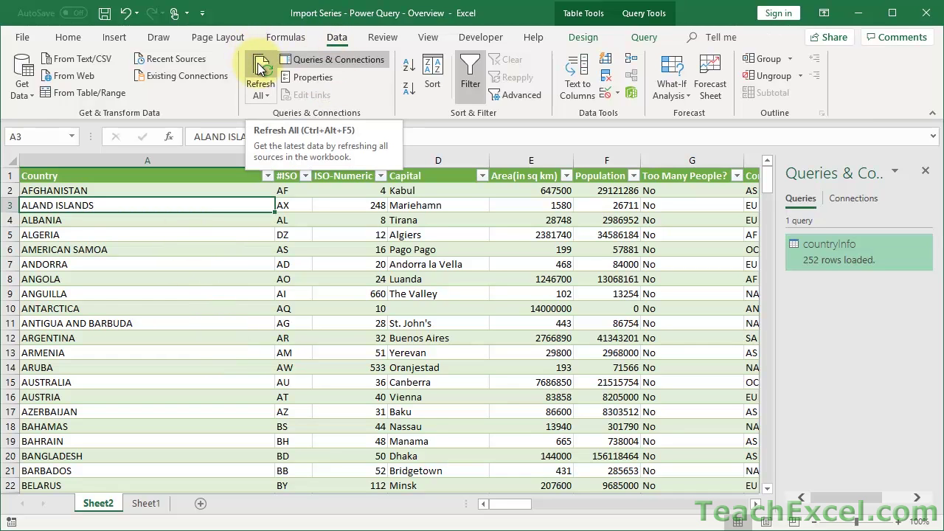
{"action": "left_click", "coordinate": [259, 94]}
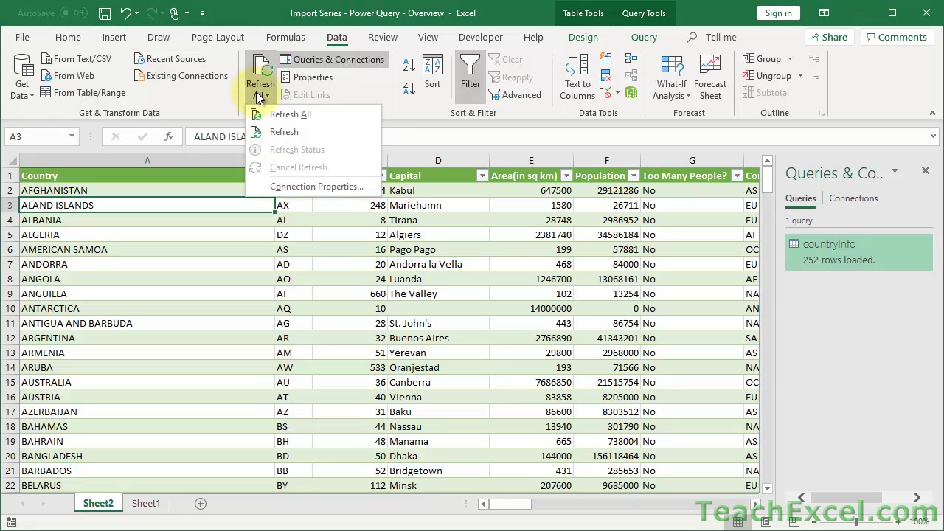
{"action": "left_click", "coordinate": [297, 133]}
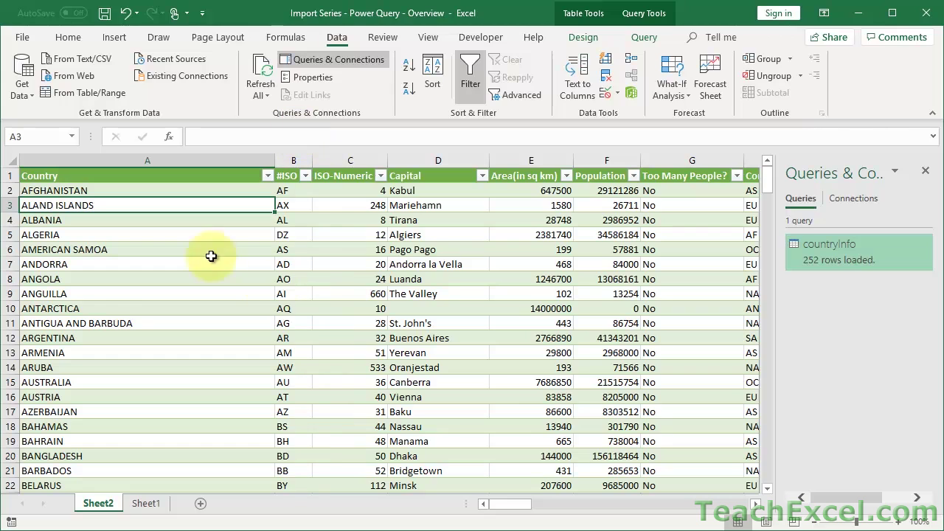
{"action": "right_click", "coordinate": [202, 219]}
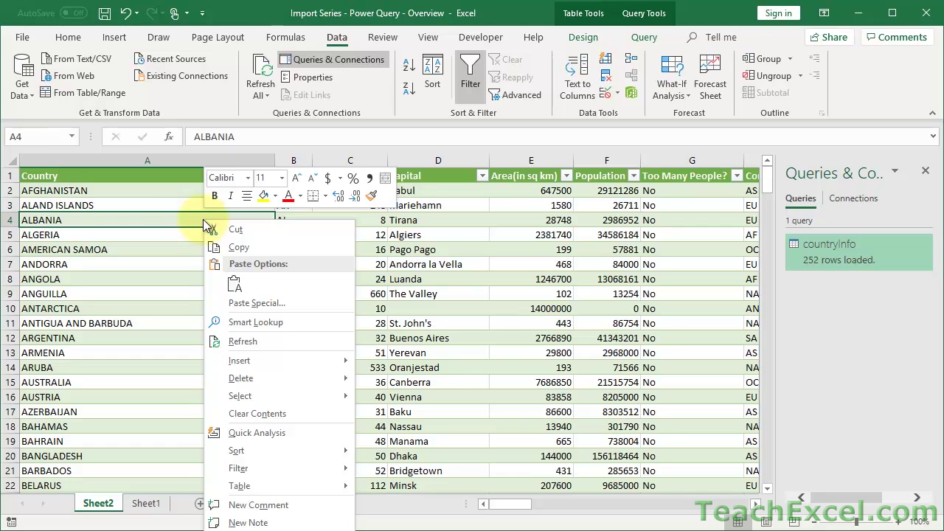
{"action": "left_click", "coordinate": [263, 344]}
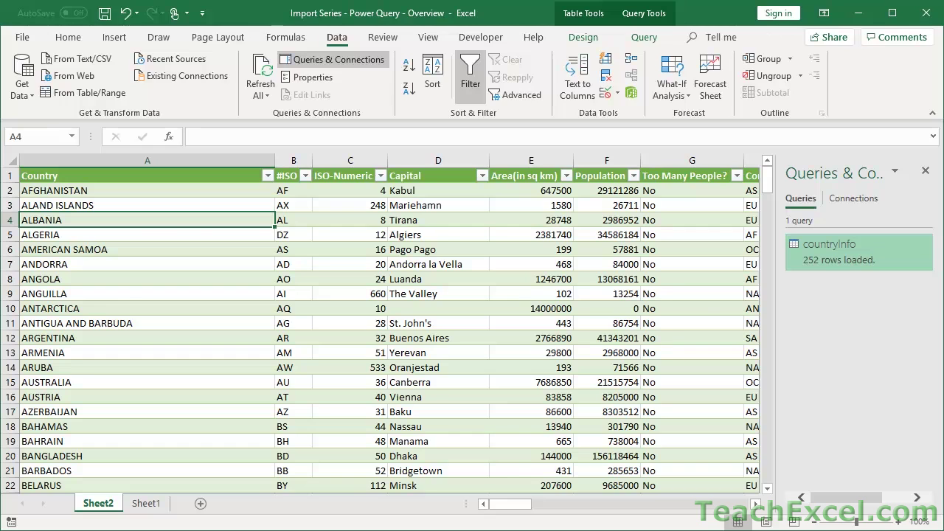
Switch to the sample folder, open the countryInfo text file in Notepad++ and go to its column header row
{"action": "key", "text": "alt+Tab"}
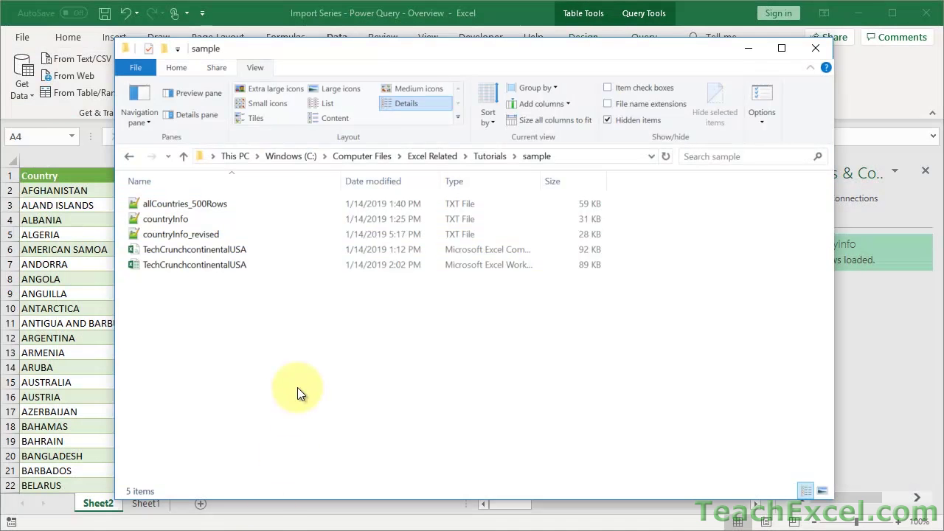
{"action": "double_click", "coordinate": [166, 218]}
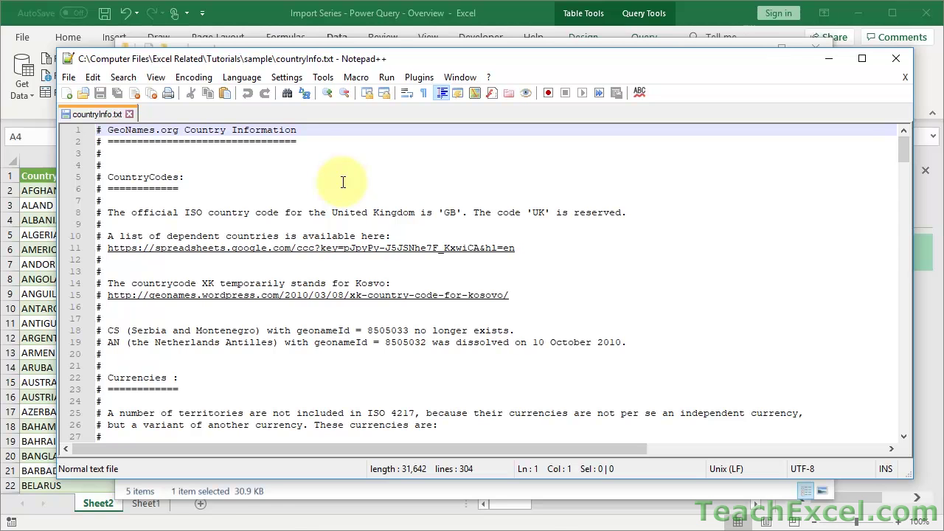
{"action": "scroll", "coordinate": [343, 183], "scroll_direction": "down", "scroll_amount": 1}
{"action": "scroll", "coordinate": [343, 183], "scroll_direction": "down", "scroll_amount": 5}
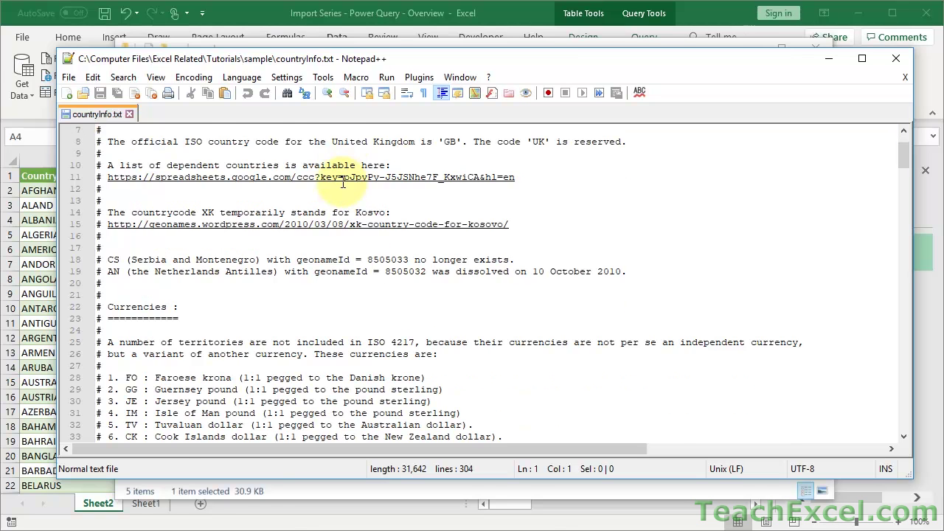
{"action": "scroll", "coordinate": [343, 182], "scroll_direction": "down", "scroll_amount": 6}
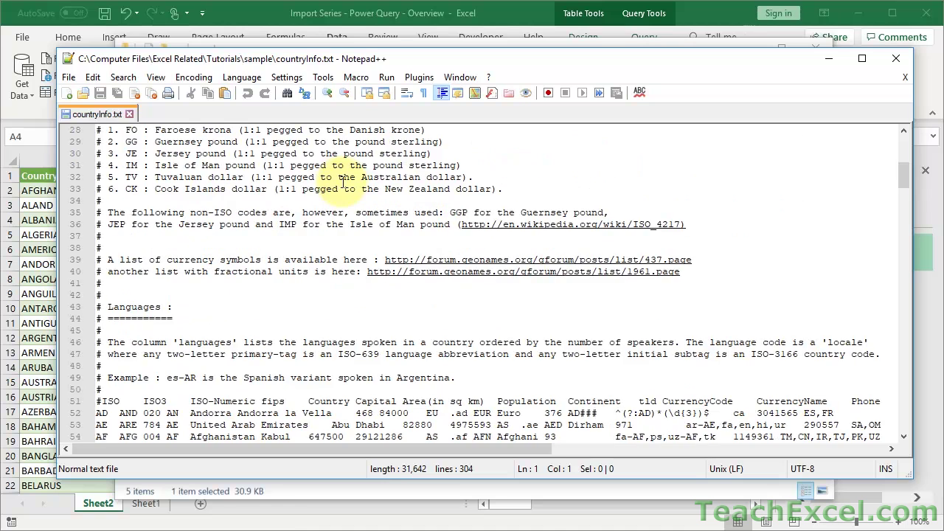
{"action": "scroll", "coordinate": [343, 183], "scroll_direction": "down", "scroll_amount": 1}
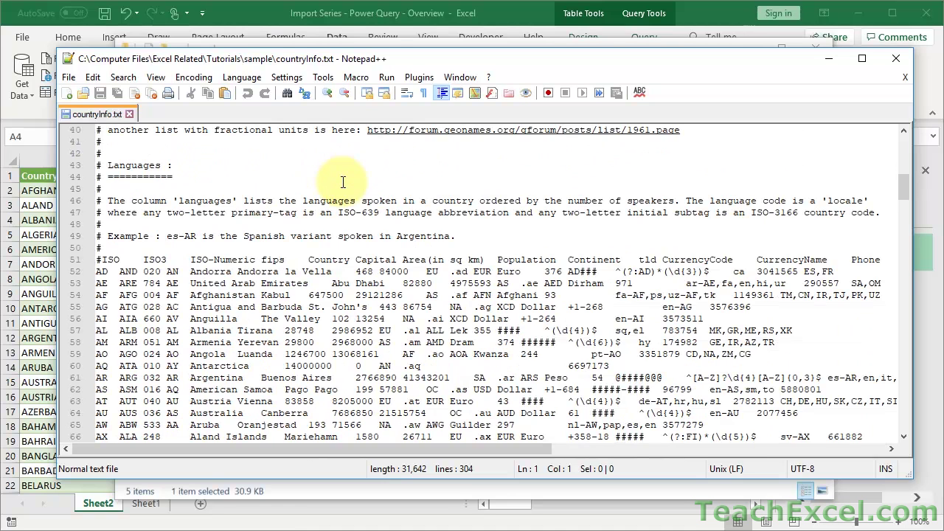
Examine the introductory comment lines, the header row and the first country record in countryInfo.txt
{"action": "left_click", "coordinate": [128, 249]}
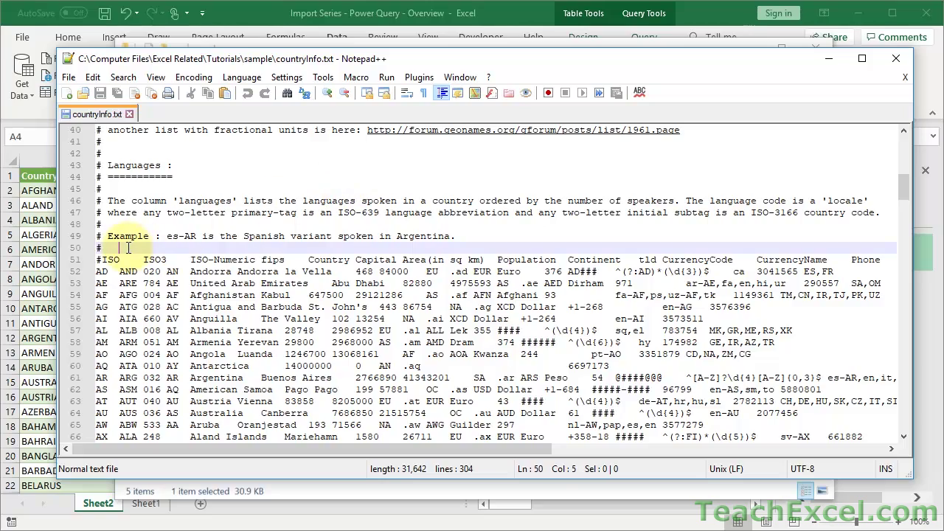
{"action": "scroll", "coordinate": [128, 248], "scroll_direction": "up", "scroll_amount": 13}
{"action": "scroll", "coordinate": [128, 249], "scroll_direction": "down", "scroll_amount": 9}
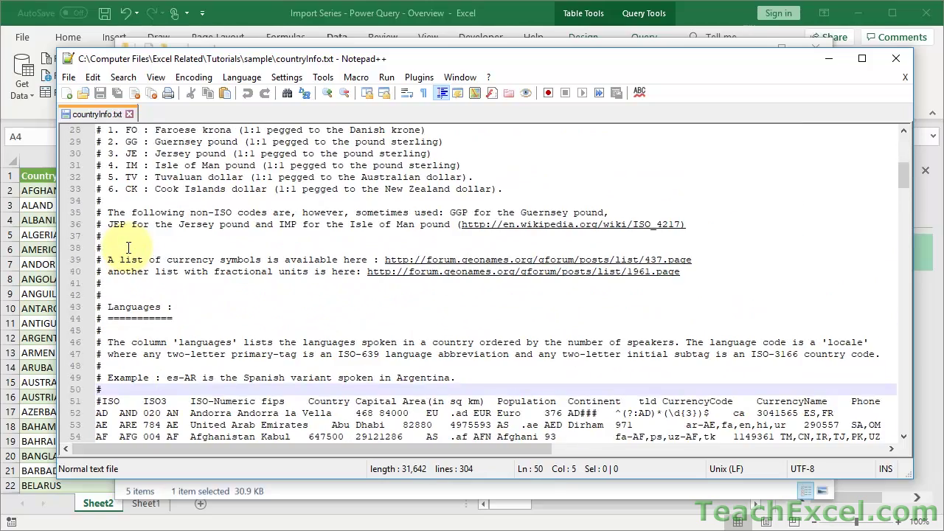
{"action": "scroll", "coordinate": [128, 249], "scroll_direction": "down", "scroll_amount": 5}
{"action": "left_click", "coordinate": [154, 224]}
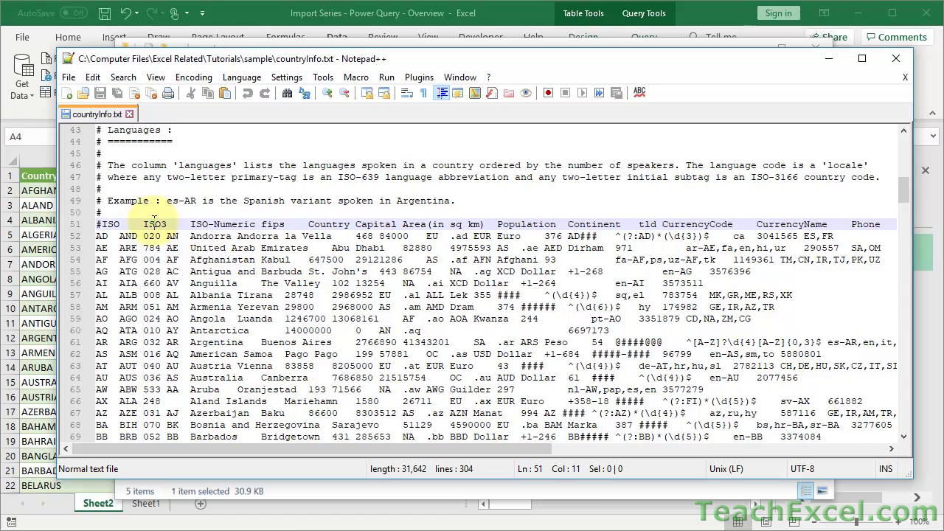
{"action": "left_click", "coordinate": [202, 224]}
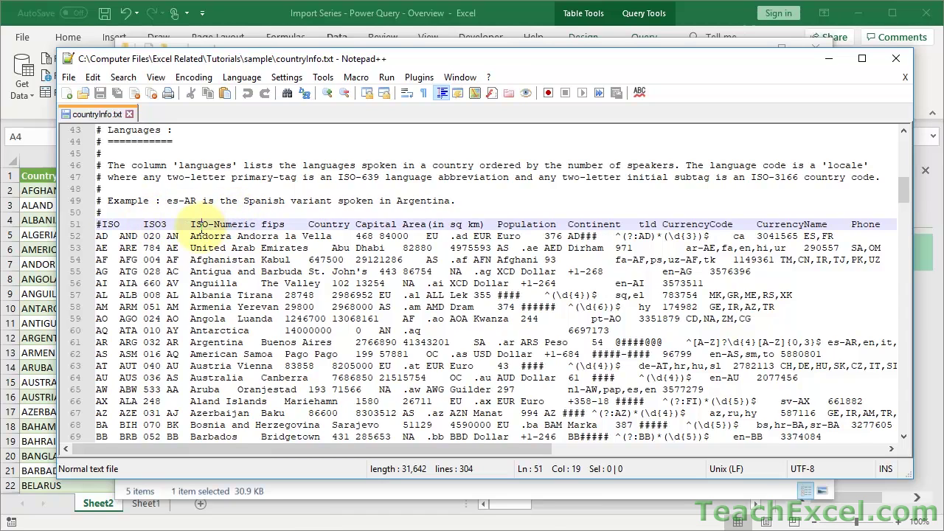
{"action": "left_click", "coordinate": [112, 236]}
{"action": "left_click", "coordinate": [380, 237]}
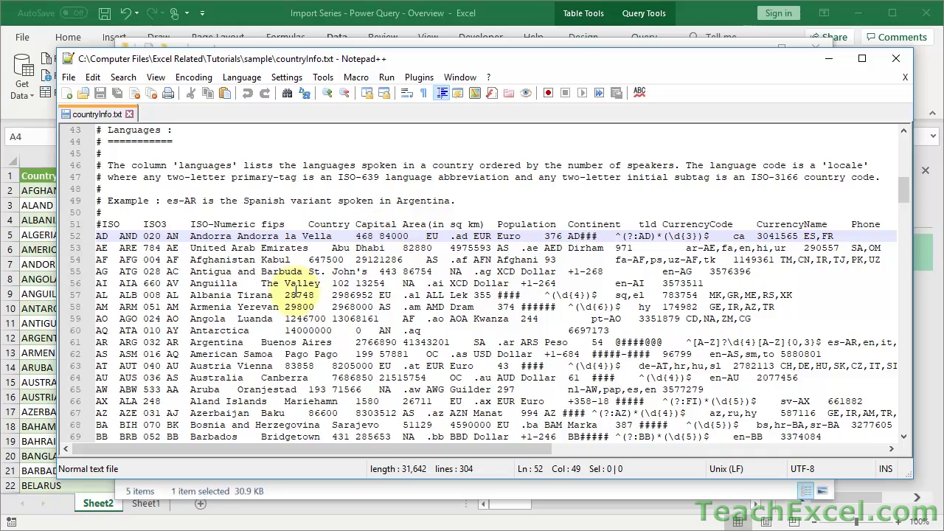
Delete the Serbia and Montenegro record near the end of countryInfo.txt together with its empty line, and save the file
{"action": "scroll", "coordinate": [295, 293], "scroll_direction": "down", "scroll_amount": 20}
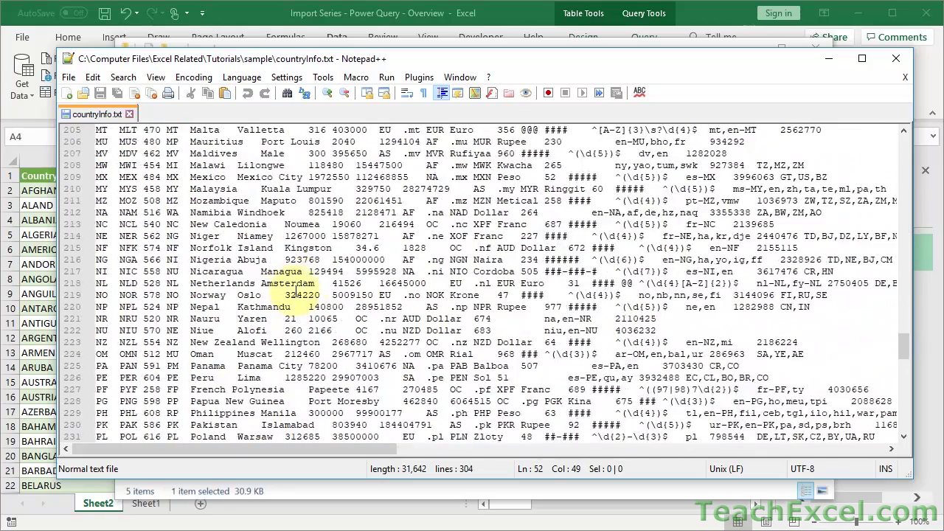
{"action": "scroll", "coordinate": [295, 293], "scroll_direction": "down", "scroll_amount": 5}
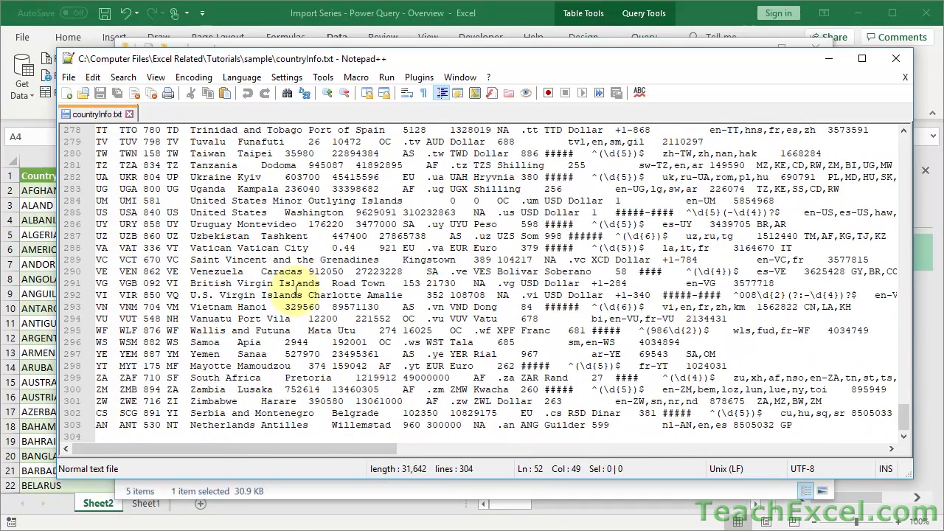
{"action": "left_click", "coordinate": [97, 426]}
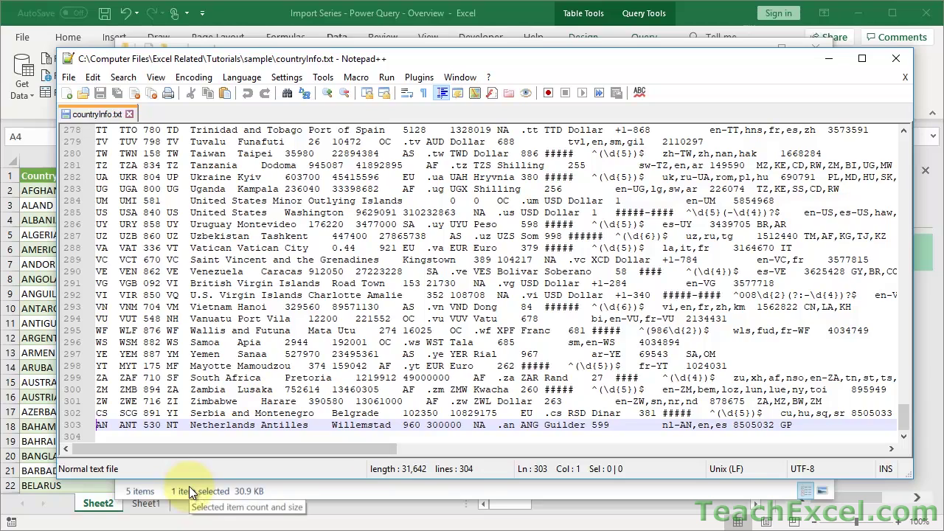
{"action": "key", "text": "Up"}
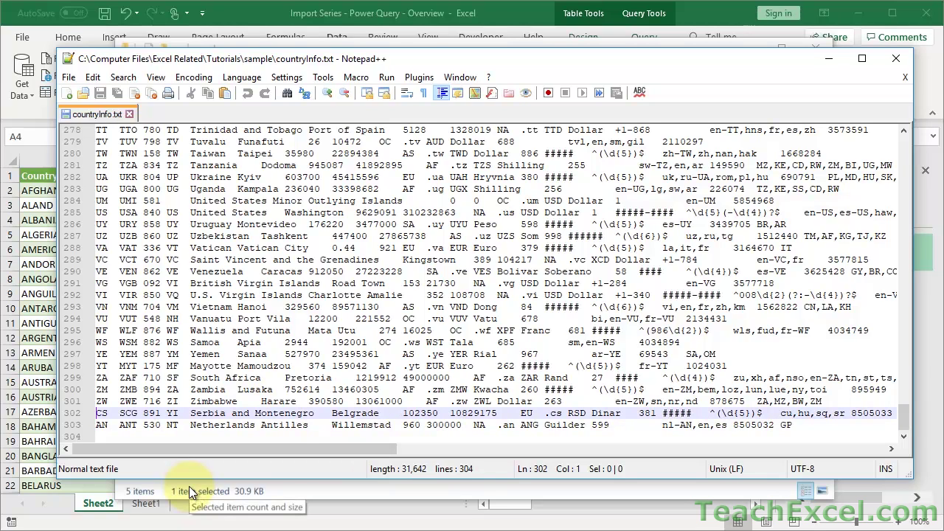
{"action": "key", "text": "shift+End"}
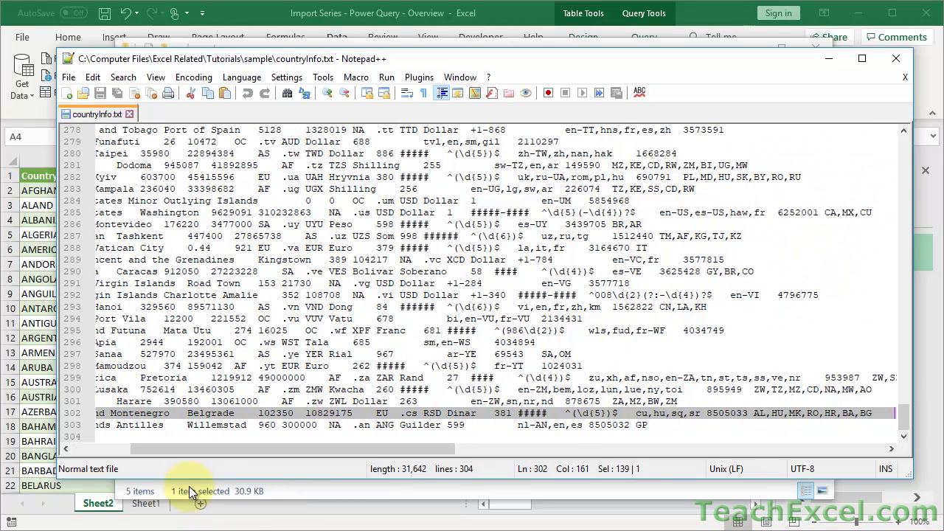
{"action": "key", "text": "Delete"}
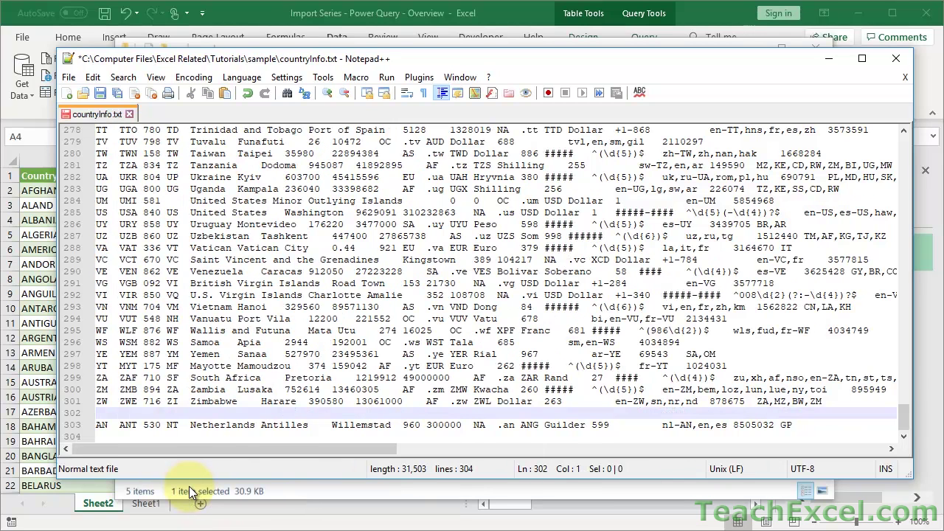
{"action": "key", "text": "BackSpace"}
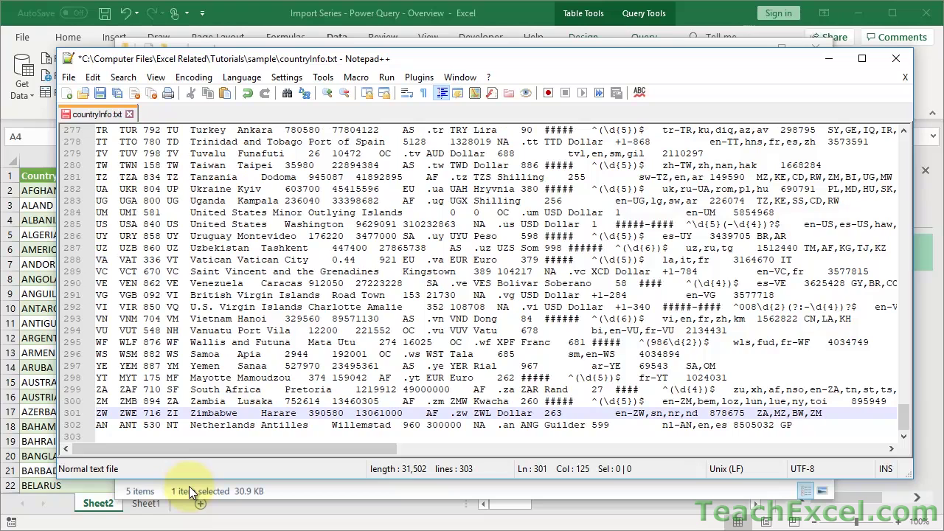
{"action": "key", "text": "ctrl+s"}
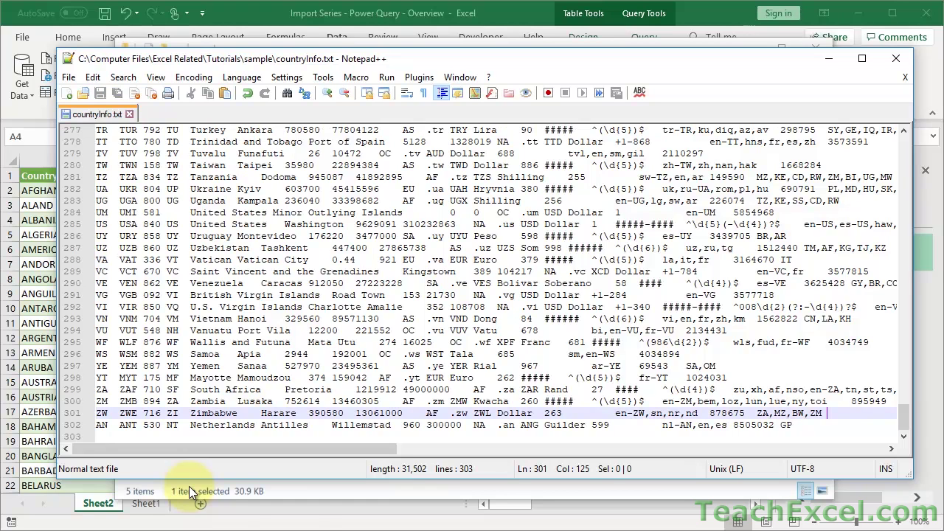
Switch back to the Excel workbook and select the SERBIA AND MONTENEGRO cell in the Country column
{"action": "left_click", "coordinate": [308, 517]}
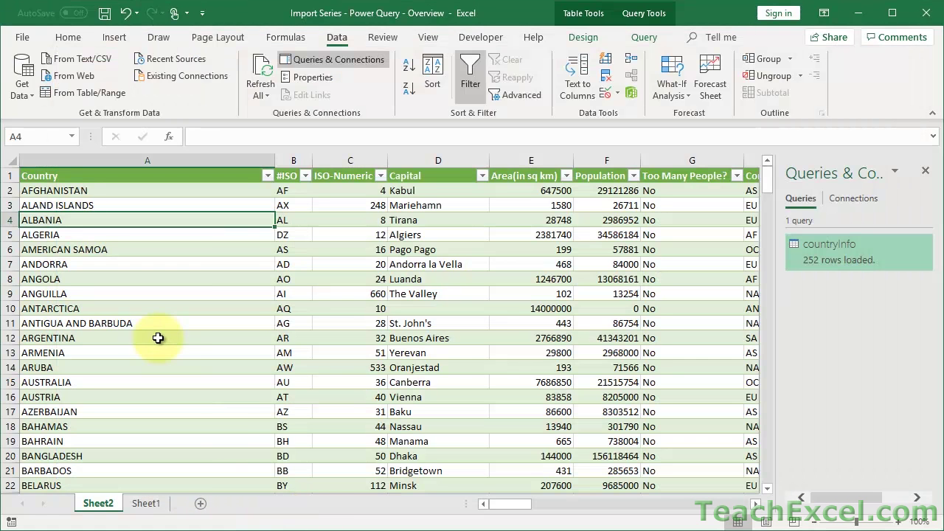
{"action": "scroll", "coordinate": [158, 331], "scroll_direction": "down", "scroll_amount": 8}
{"action": "scroll", "coordinate": [158, 338], "scroll_direction": "down", "scroll_amount": 20}
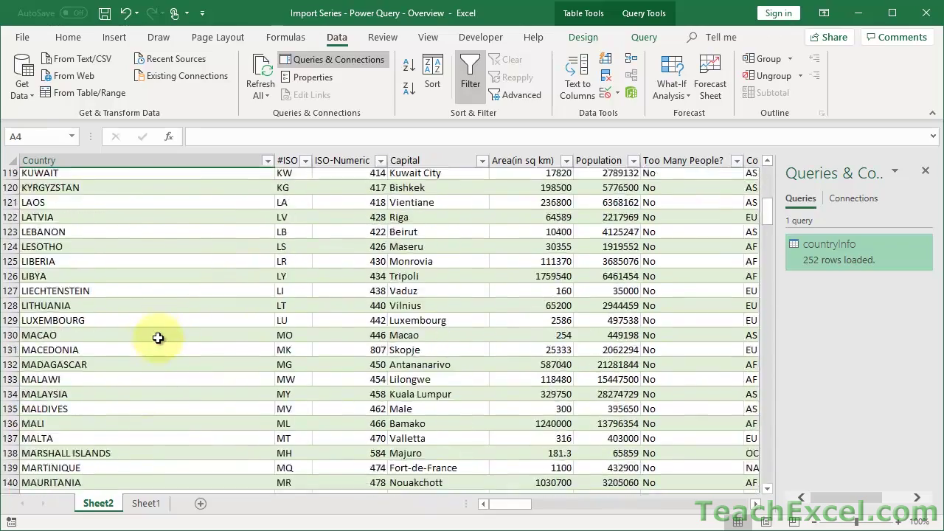
{"action": "scroll", "coordinate": [158, 337], "scroll_direction": "up", "scroll_amount": 19}
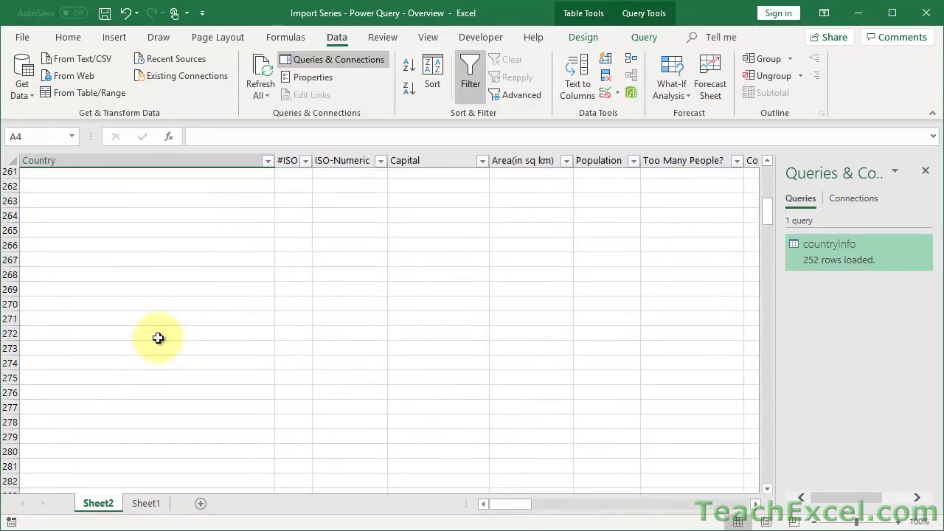
{"action": "scroll", "coordinate": [158, 338], "scroll_direction": "up", "scroll_amount": 8}
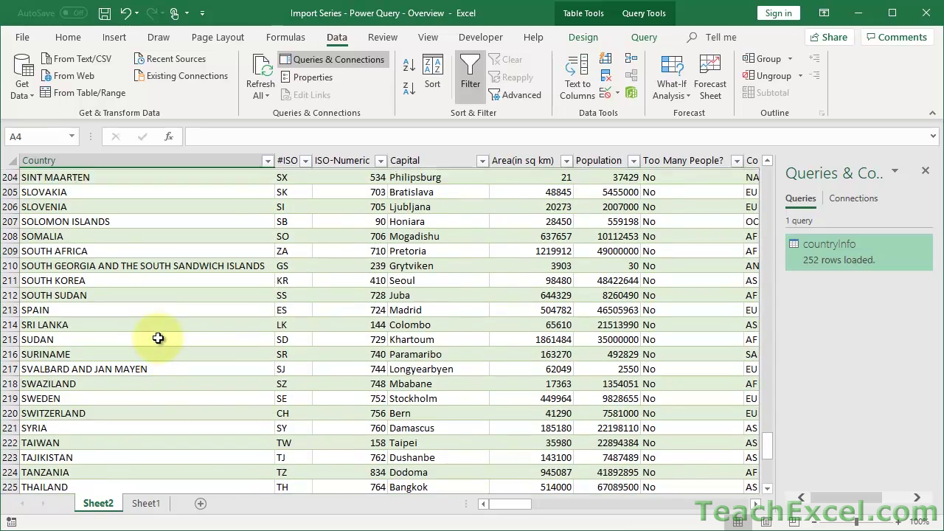
{"action": "scroll", "coordinate": [157, 338], "scroll_direction": "up", "scroll_amount": 2}
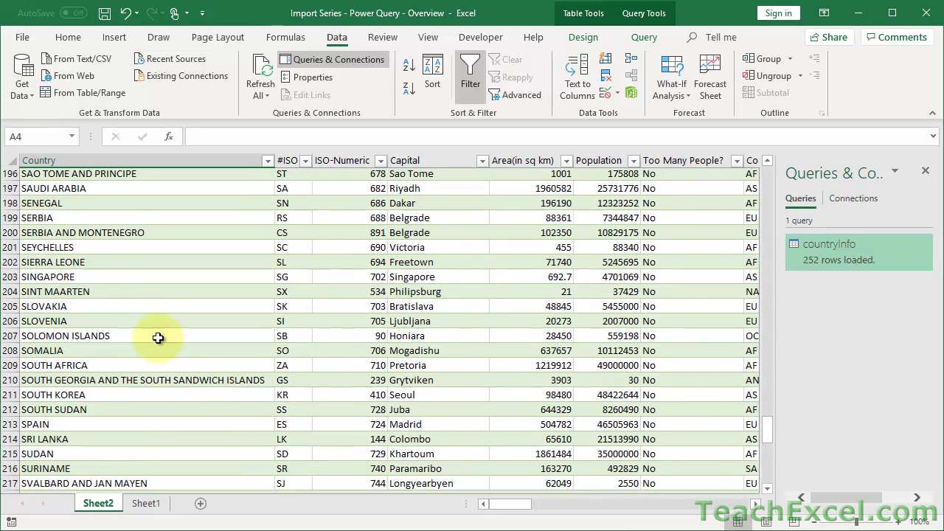
{"action": "left_click", "coordinate": [109, 249]}
Refresh all data from the edited source file with the Serbia and Montenegro row in view
{"action": "scroll", "coordinate": [110, 249], "scroll_direction": "up", "scroll_amount": 2}
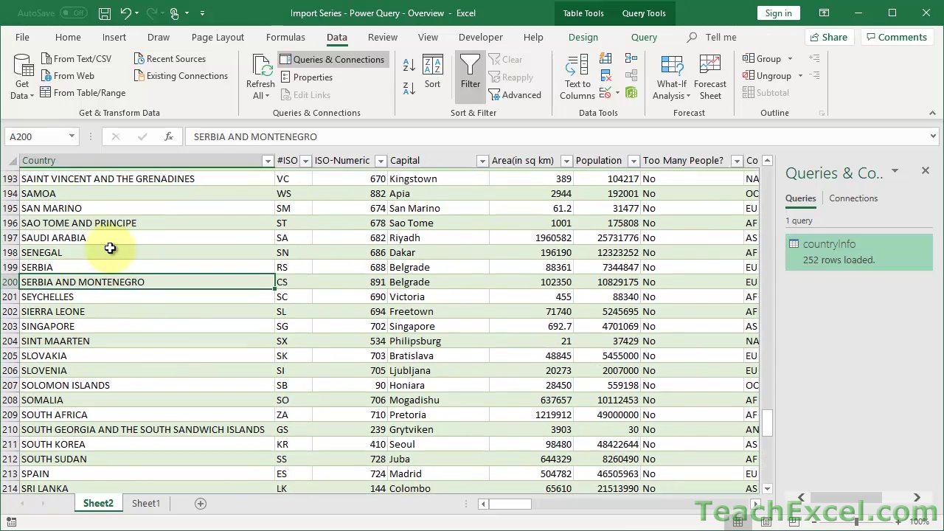
{"action": "scroll", "coordinate": [109, 249], "scroll_direction": "up", "scroll_amount": 1}
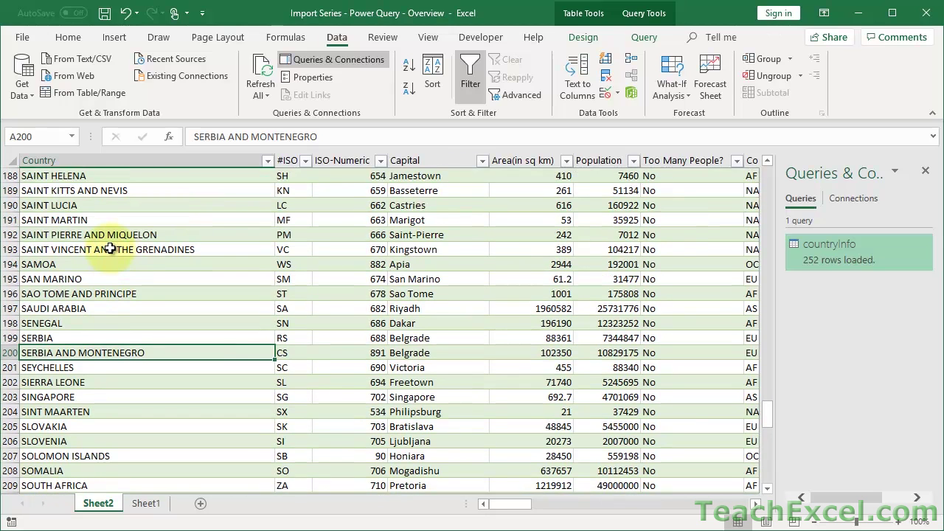
{"action": "left_click", "coordinate": [260, 68]}
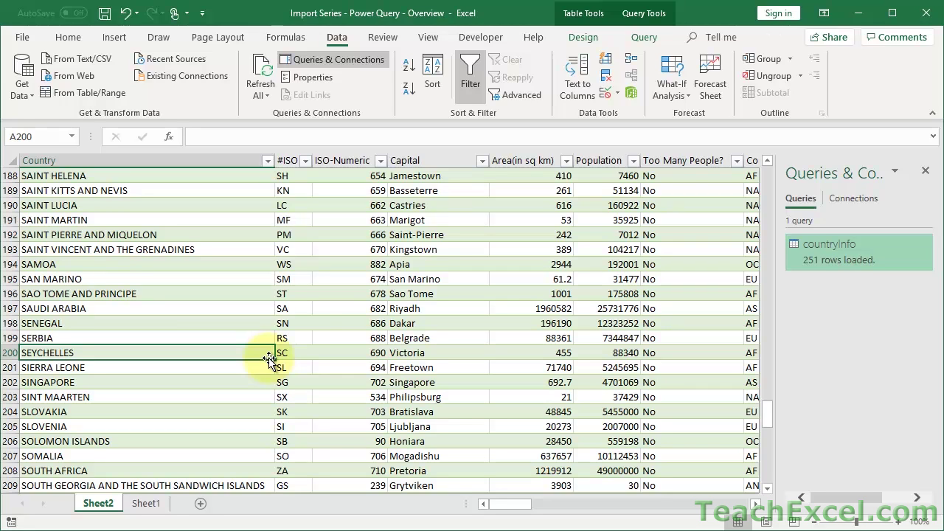
{"action": "mouse_move", "coordinate": [814, 257]}
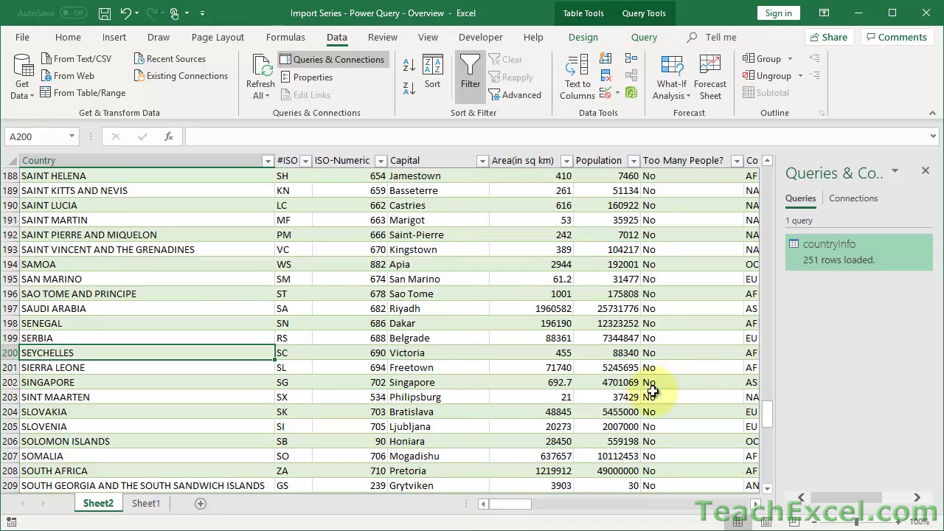
Inspect the contents of the Too Many People? cell in the Seychelles row in edit mode, then leave it
{"action": "left_click", "coordinate": [665, 354]}
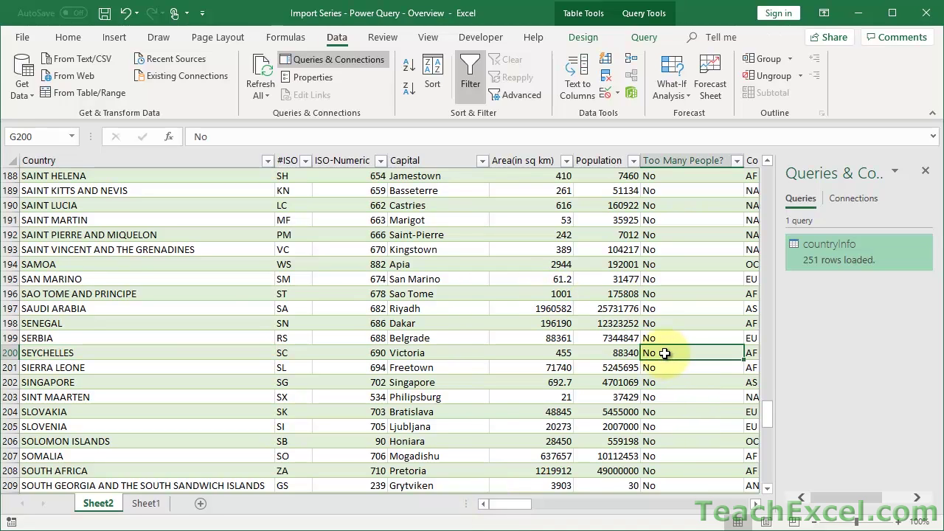
{"action": "double_click", "coordinate": [665, 354]}
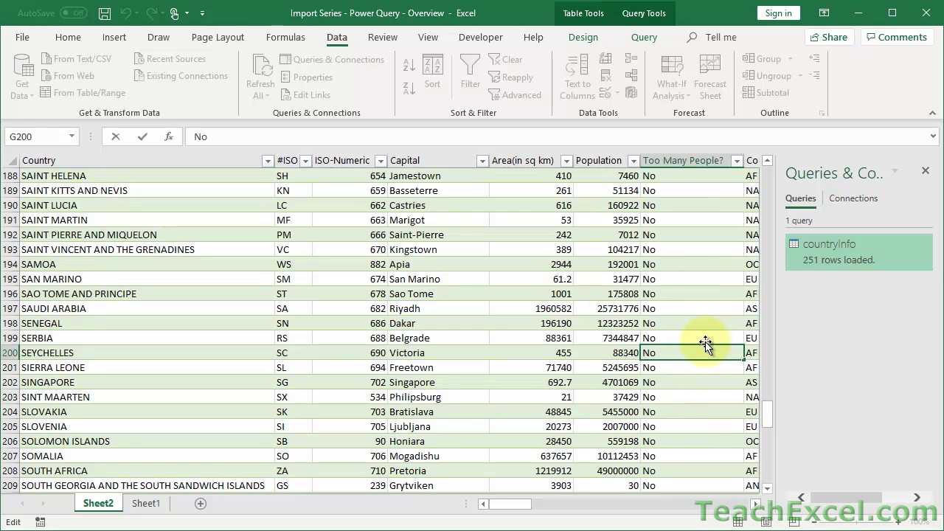
{"action": "key", "text": "Escape"}
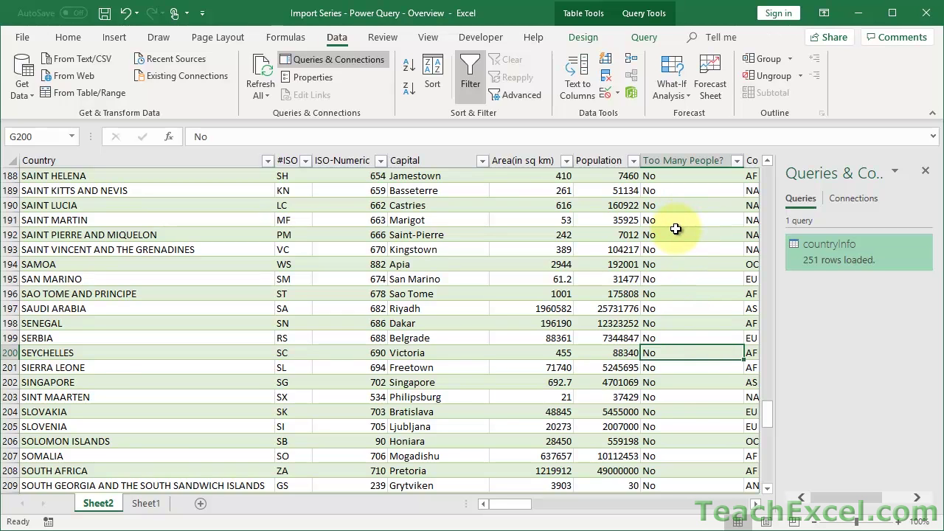
Clear the Too Many People? value for Afghanistan in G2, undo the deletion and inspect the cell's contents
{"action": "key", "text": "ctrl+Up"}
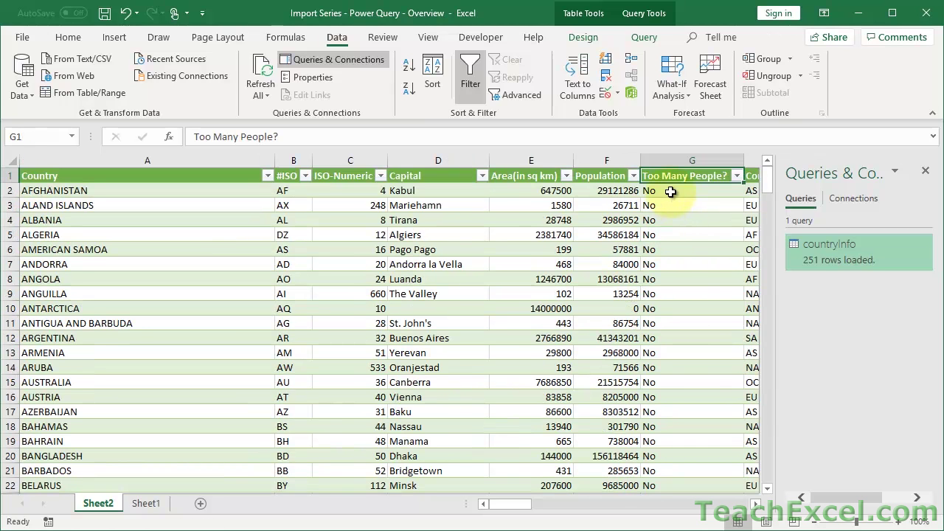
{"action": "double_click", "coordinate": [671, 191]}
{"action": "key", "text": "BackSpace"}
{"action": "key", "text": "BackSpace"}
{"action": "key", "text": "Return"}
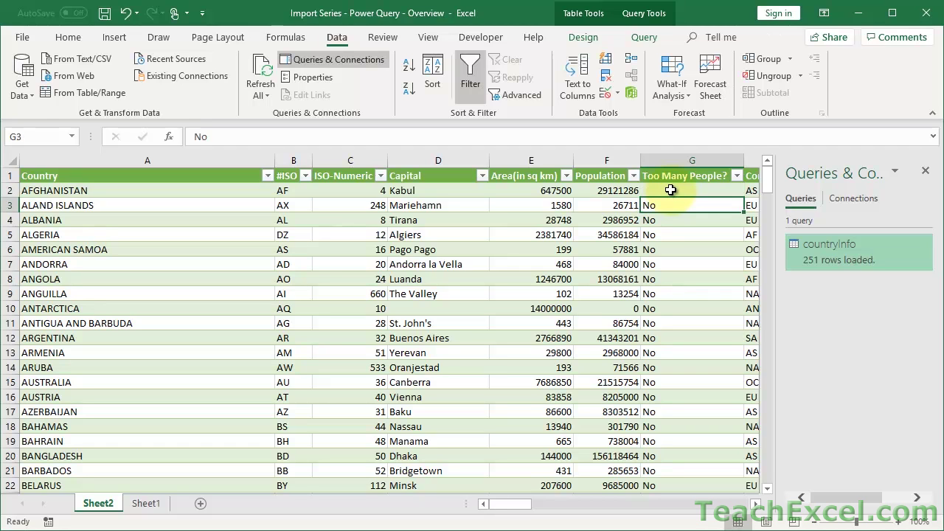
{"action": "key", "text": "ctrl+z"}
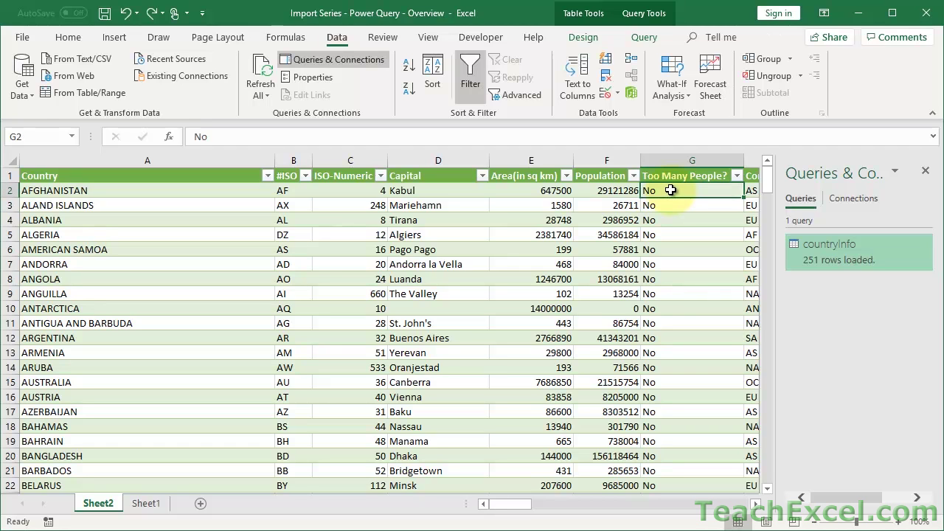
{"action": "double_click", "coordinate": [671, 191]}
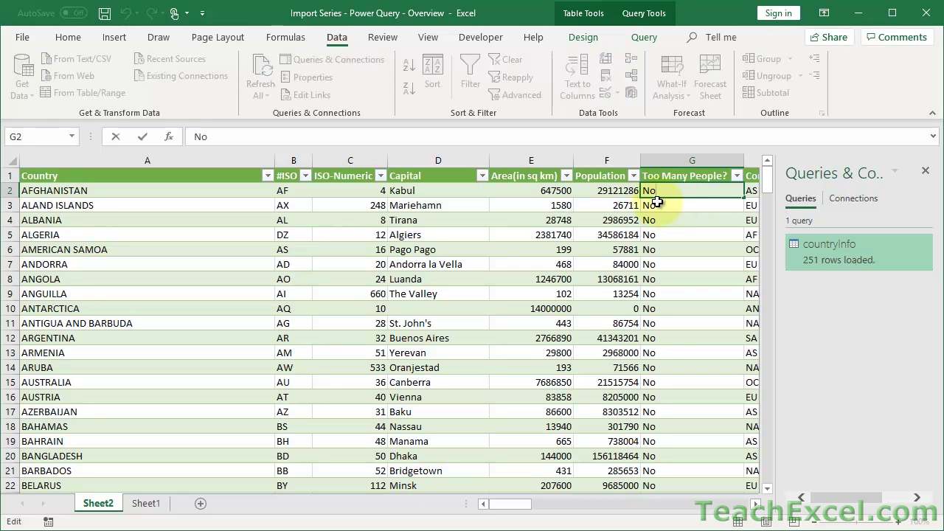
{"action": "key", "text": "Escape"}
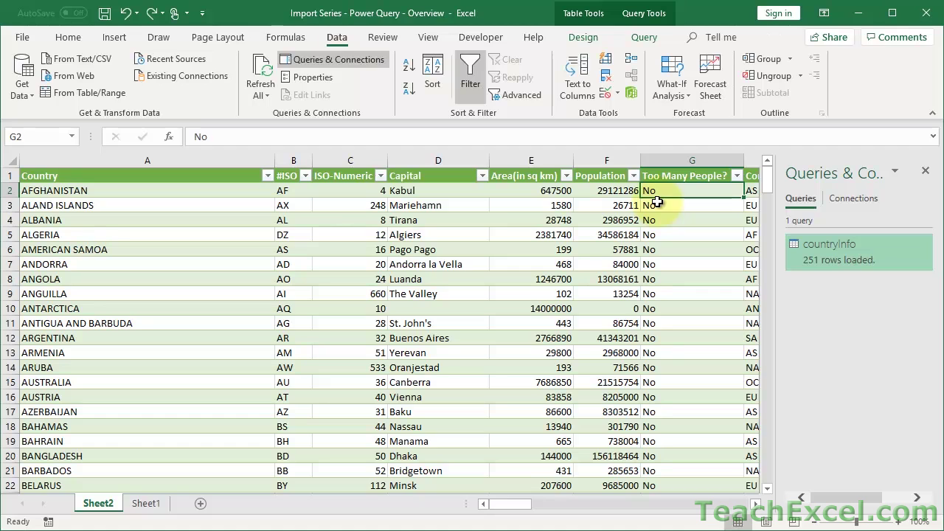
Select the AFGHANISTAN cell in A2 and launch the Power Query Editor for the workbook's countryInfo query
{"action": "left_click", "coordinate": [167, 191]}
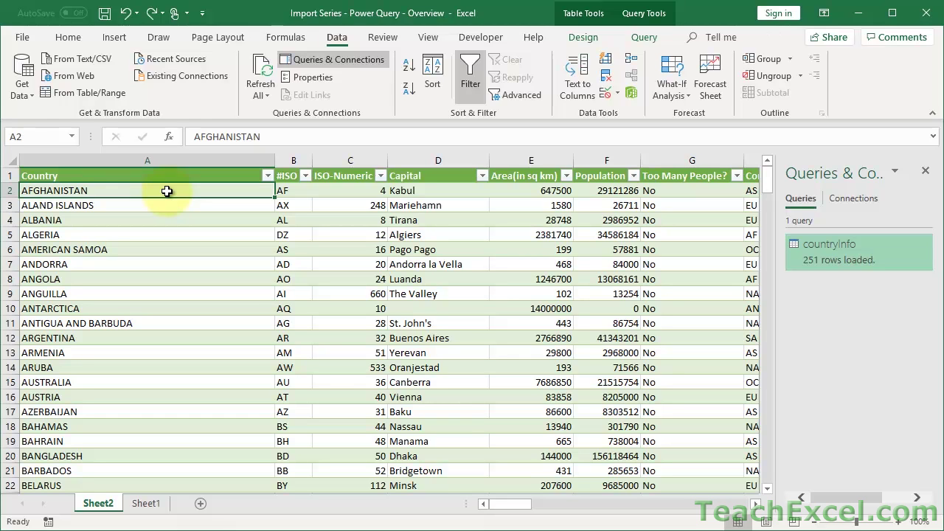
{"action": "left_click", "coordinate": [22, 80]}
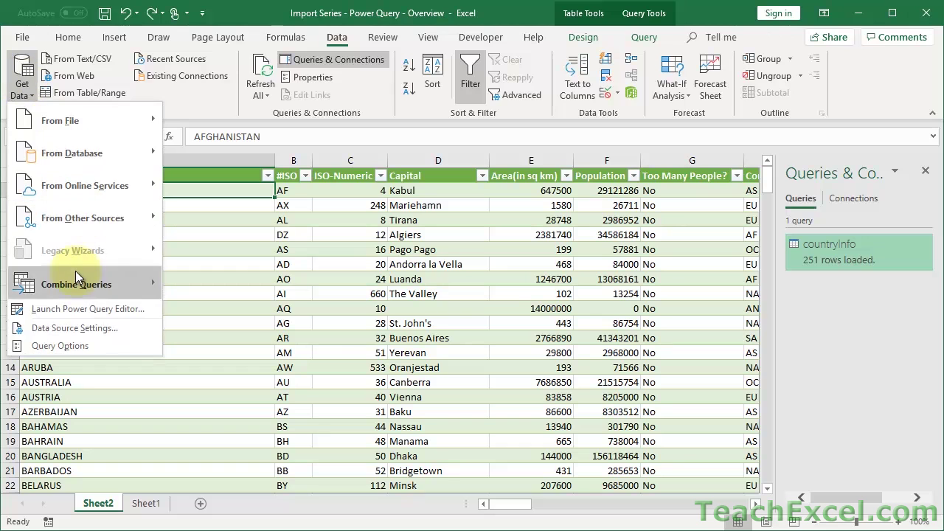
{"action": "left_click", "coordinate": [75, 308]}
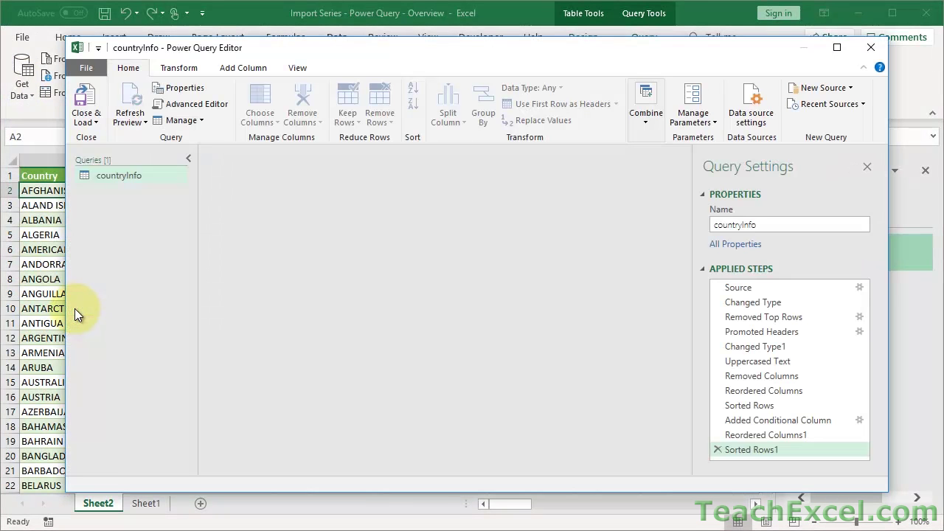